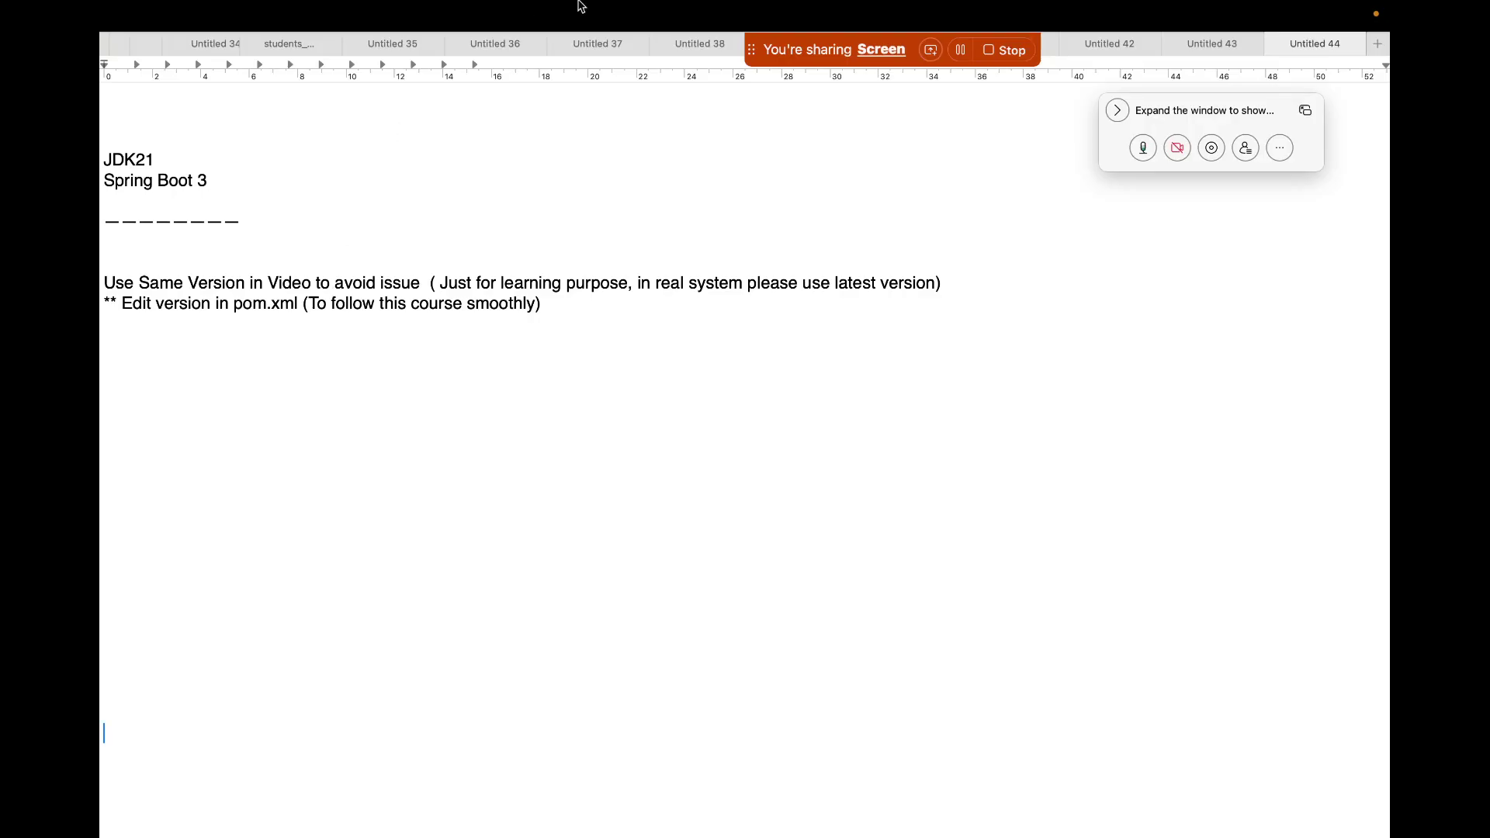
Step: Switch to Chrome and search Google for "spring initializr"
mouse_move(581, 6)
key("super+Tab")
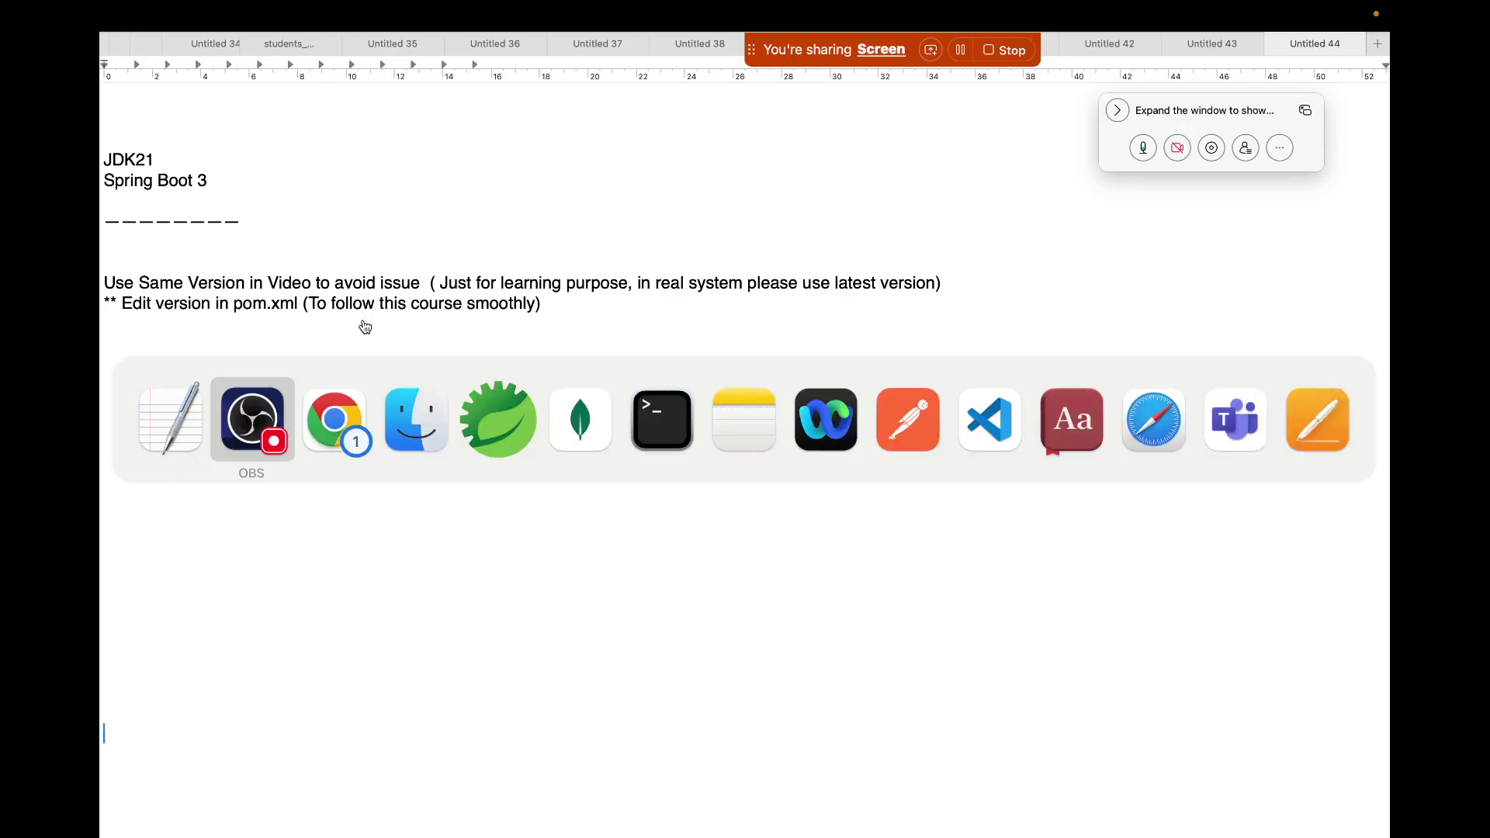
key("super+Tab")
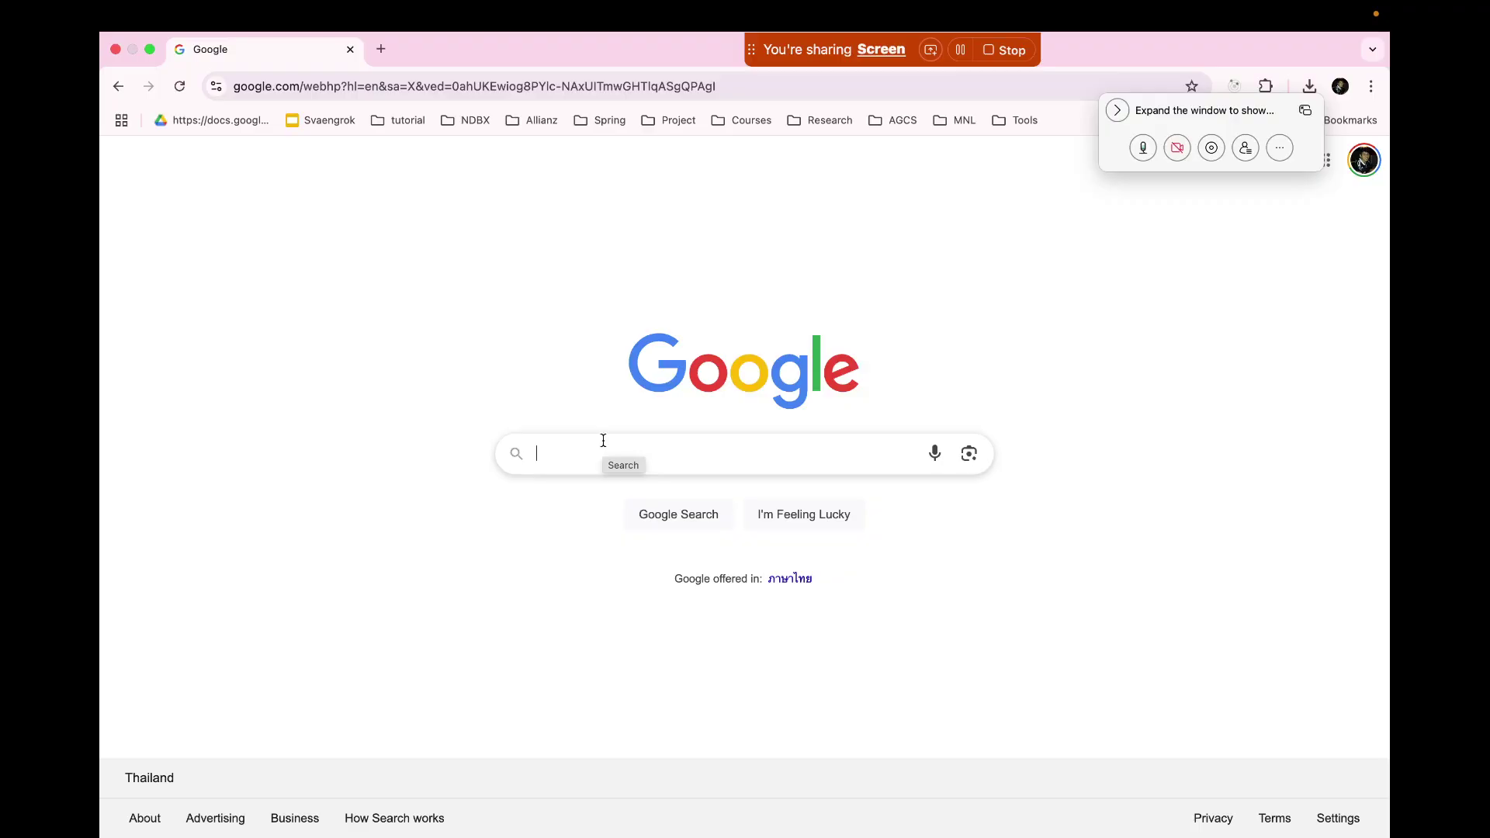
type("Spri")
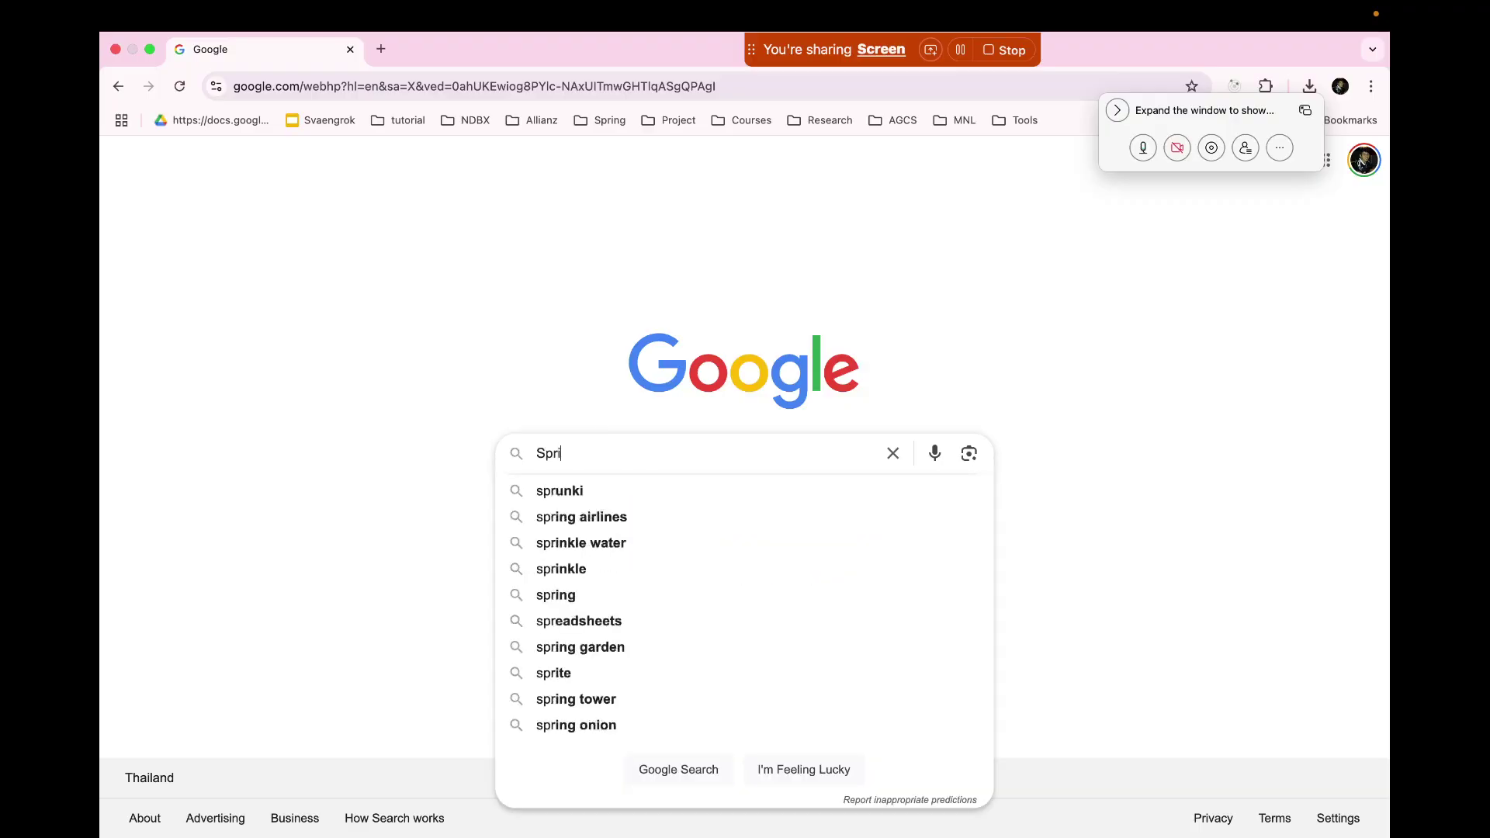
type("ng int")
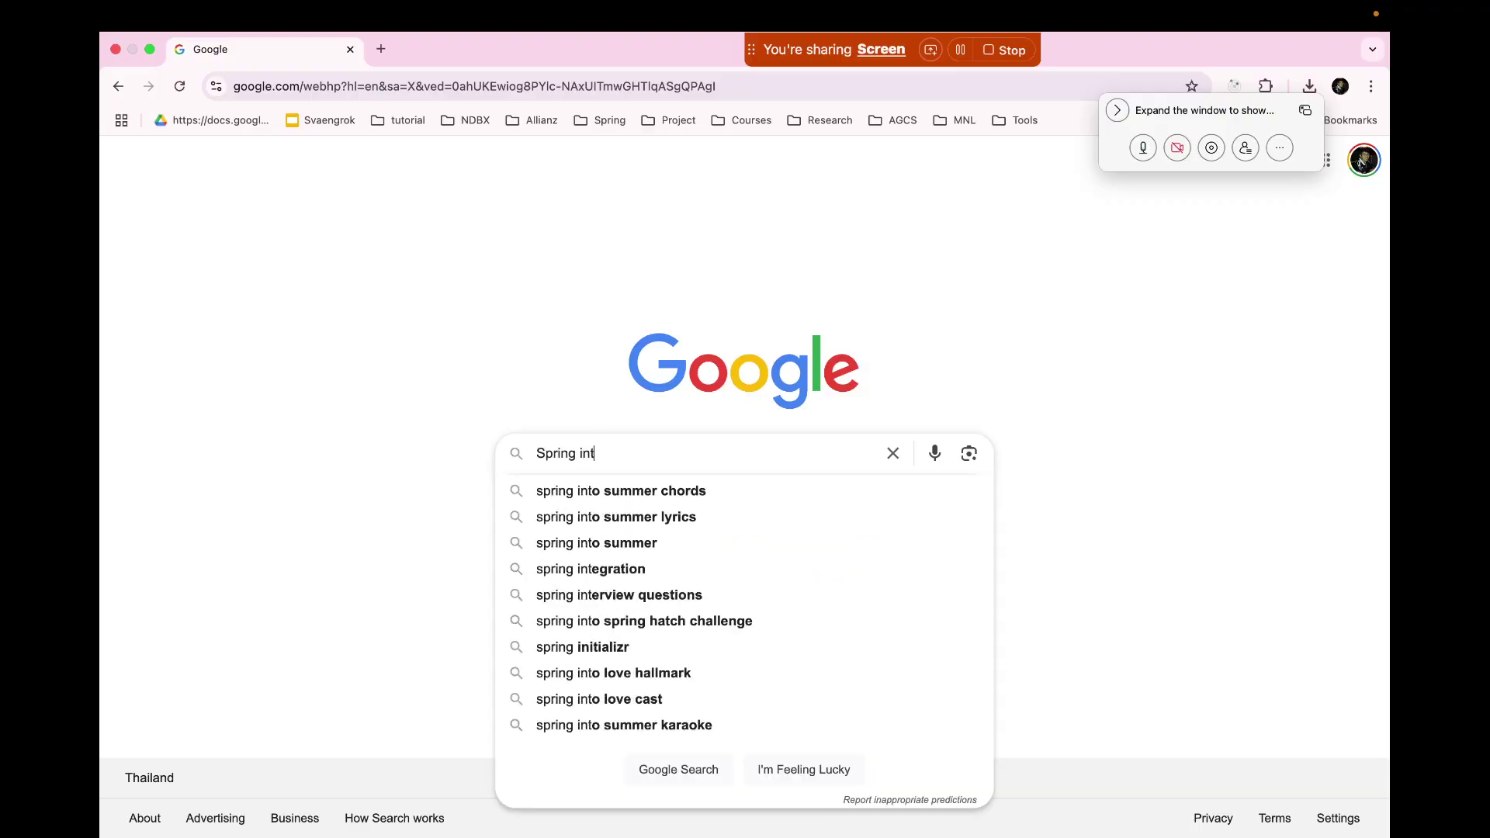
key("BackSpace")
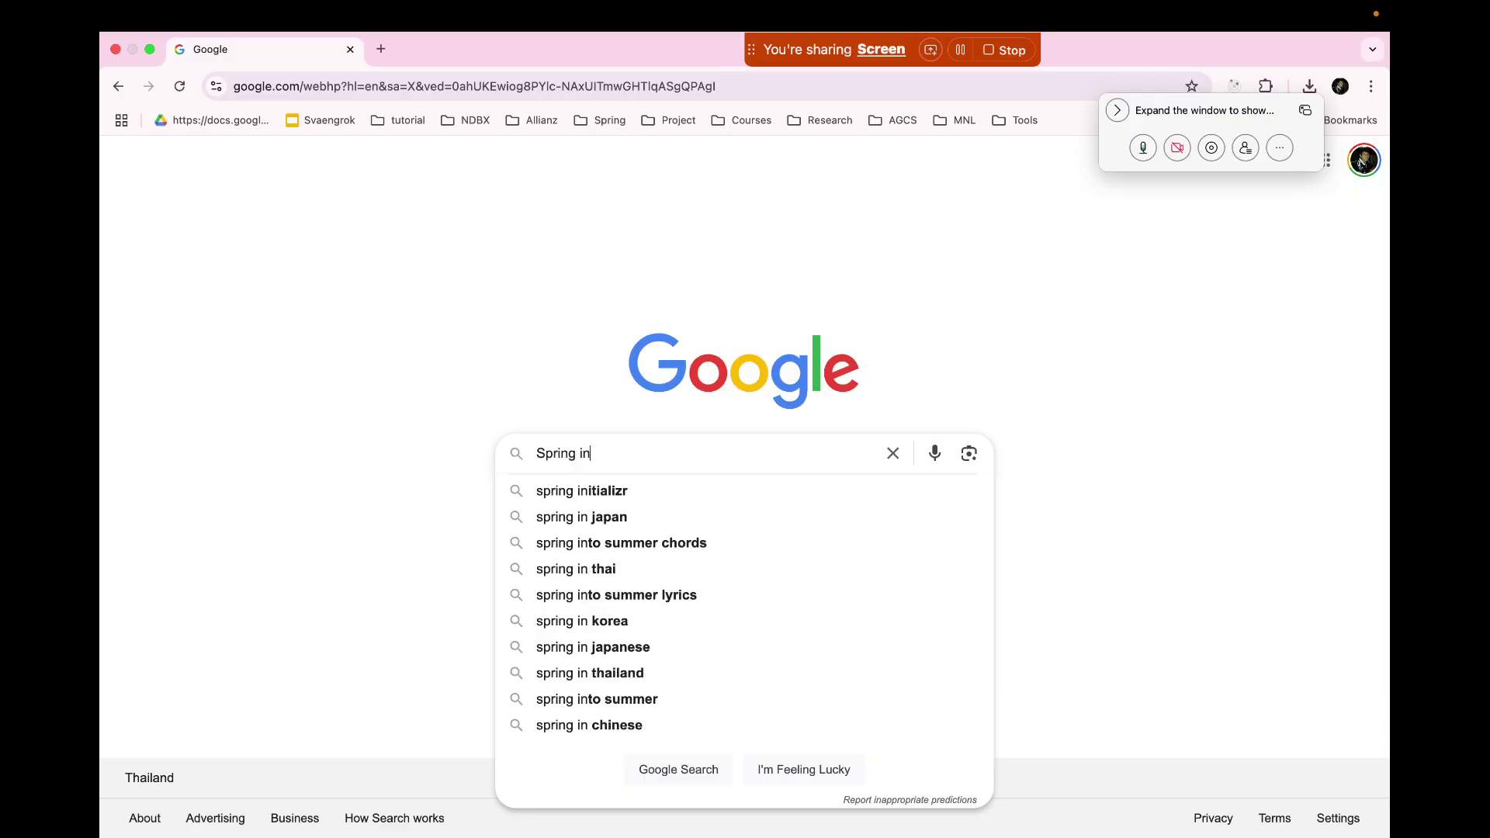
left_click(602, 492)
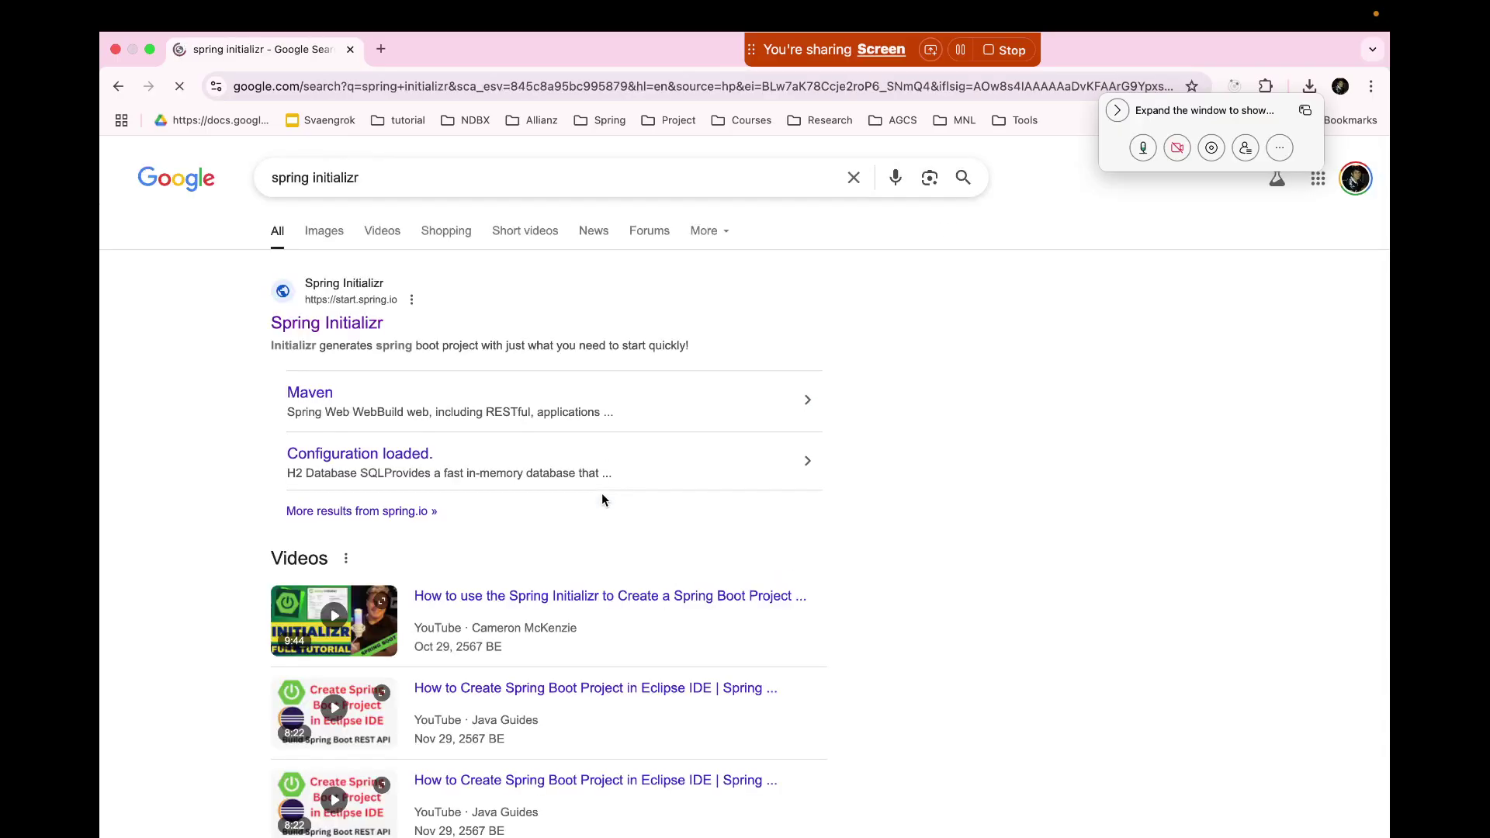
Step: Open the Spring Initializr search result in a new browser tab and move the floating meeting controls off the page's toolbar
right_click(357, 329)
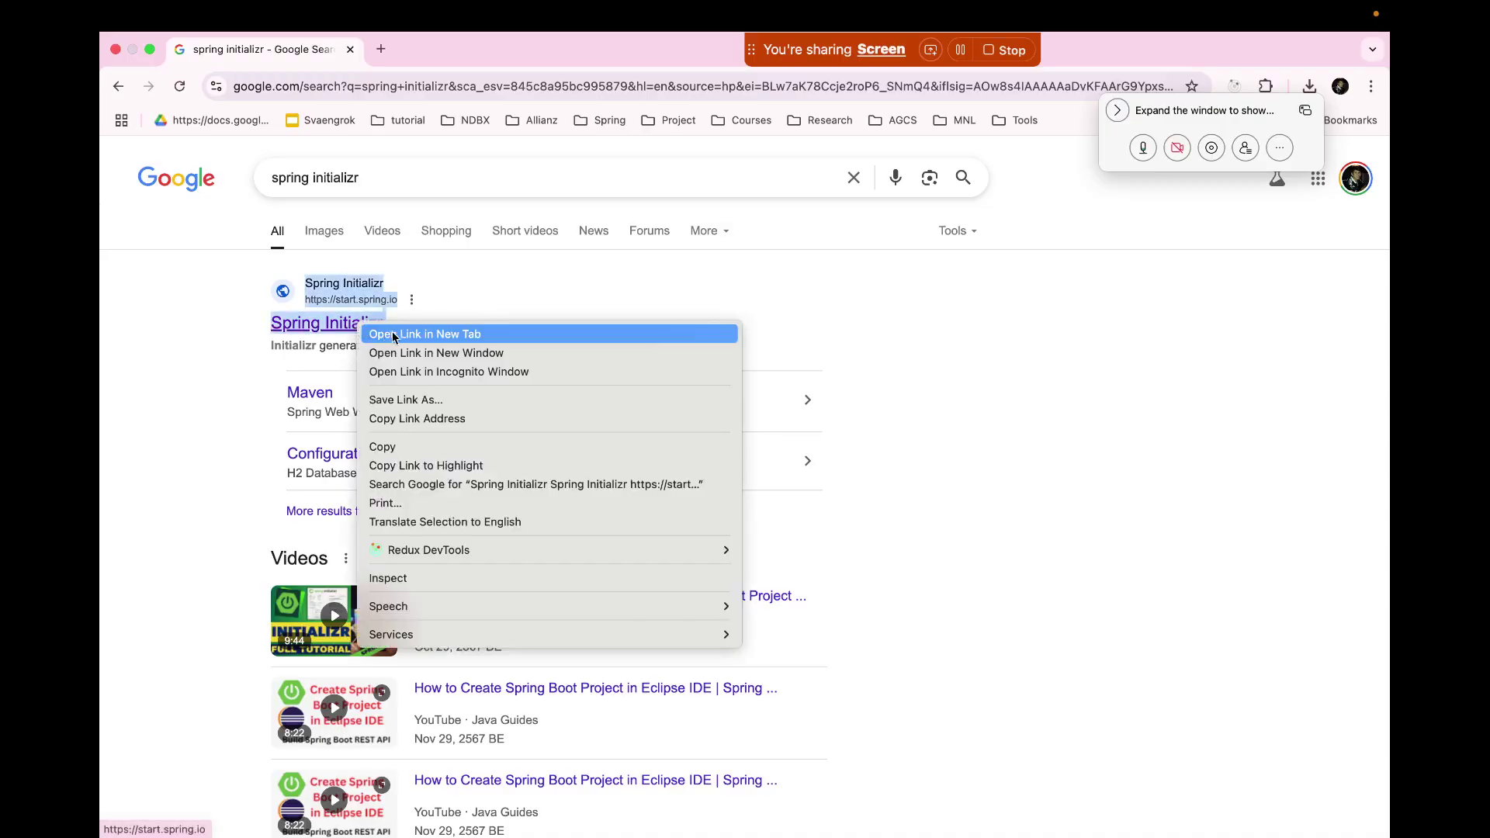
left_click(393, 335)
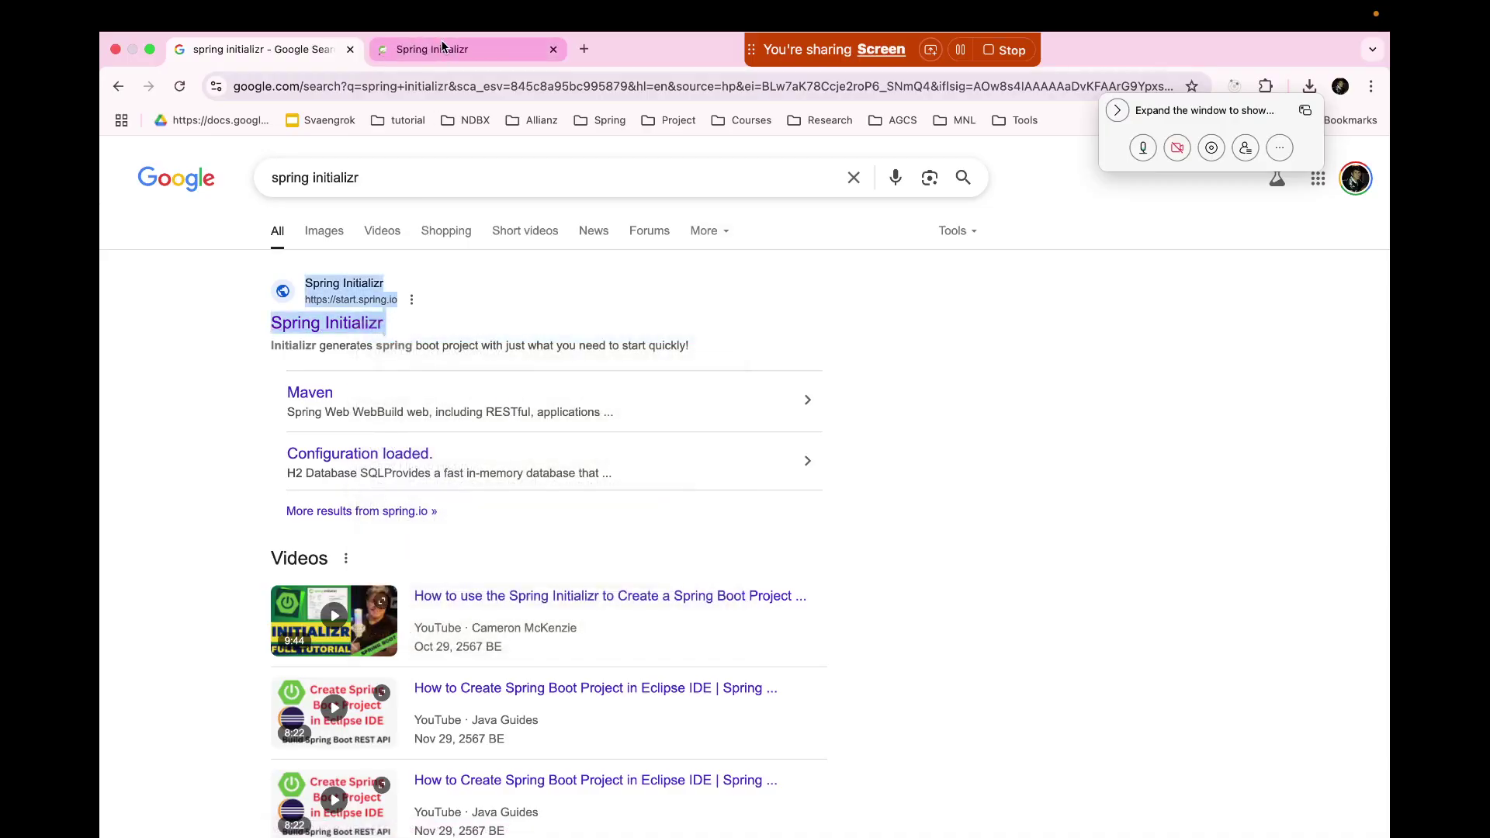
left_click(441, 47)
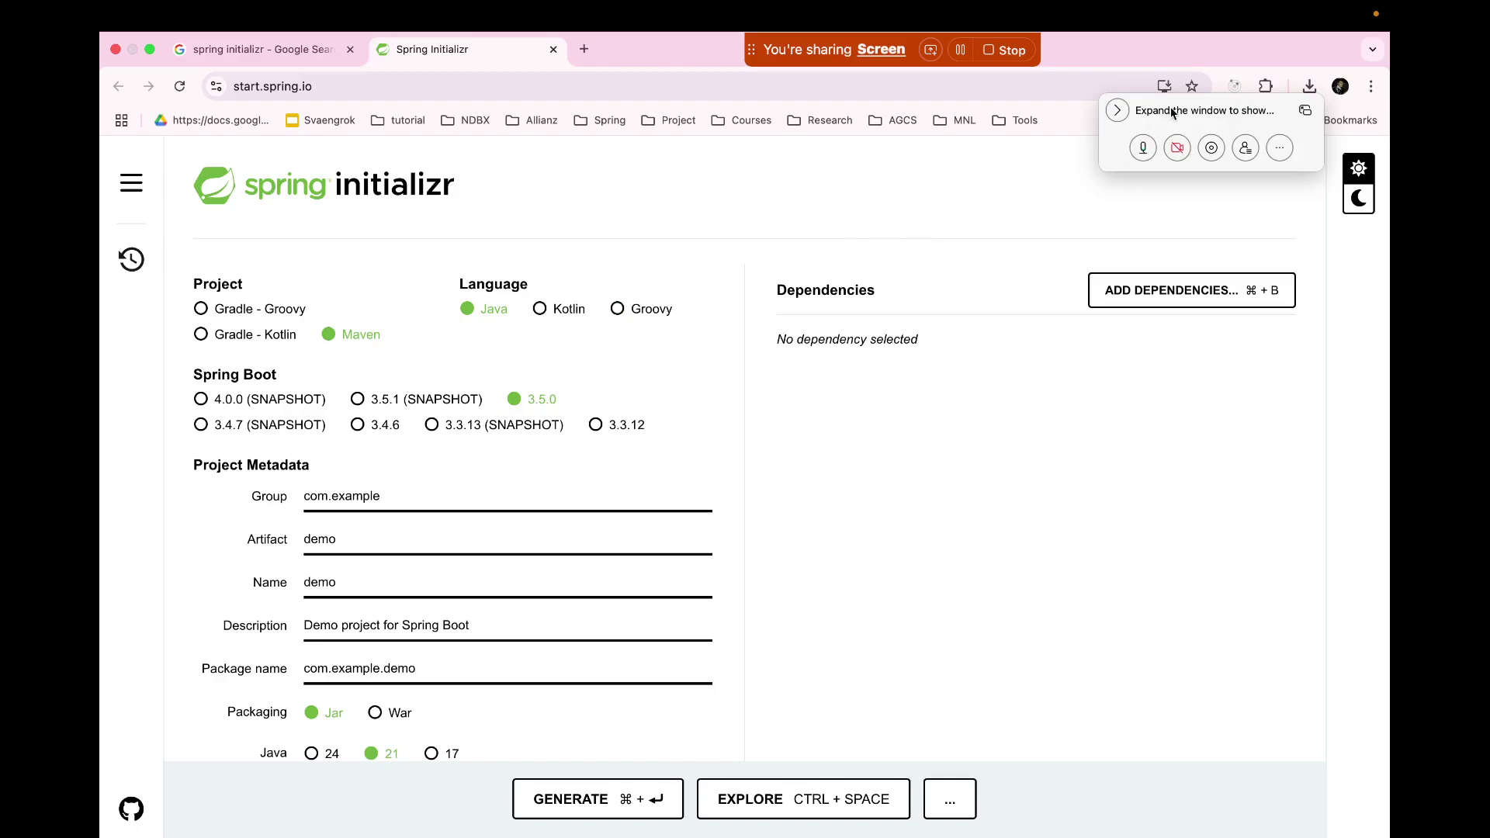
left_click_drag(1172, 112, 1173, 52)
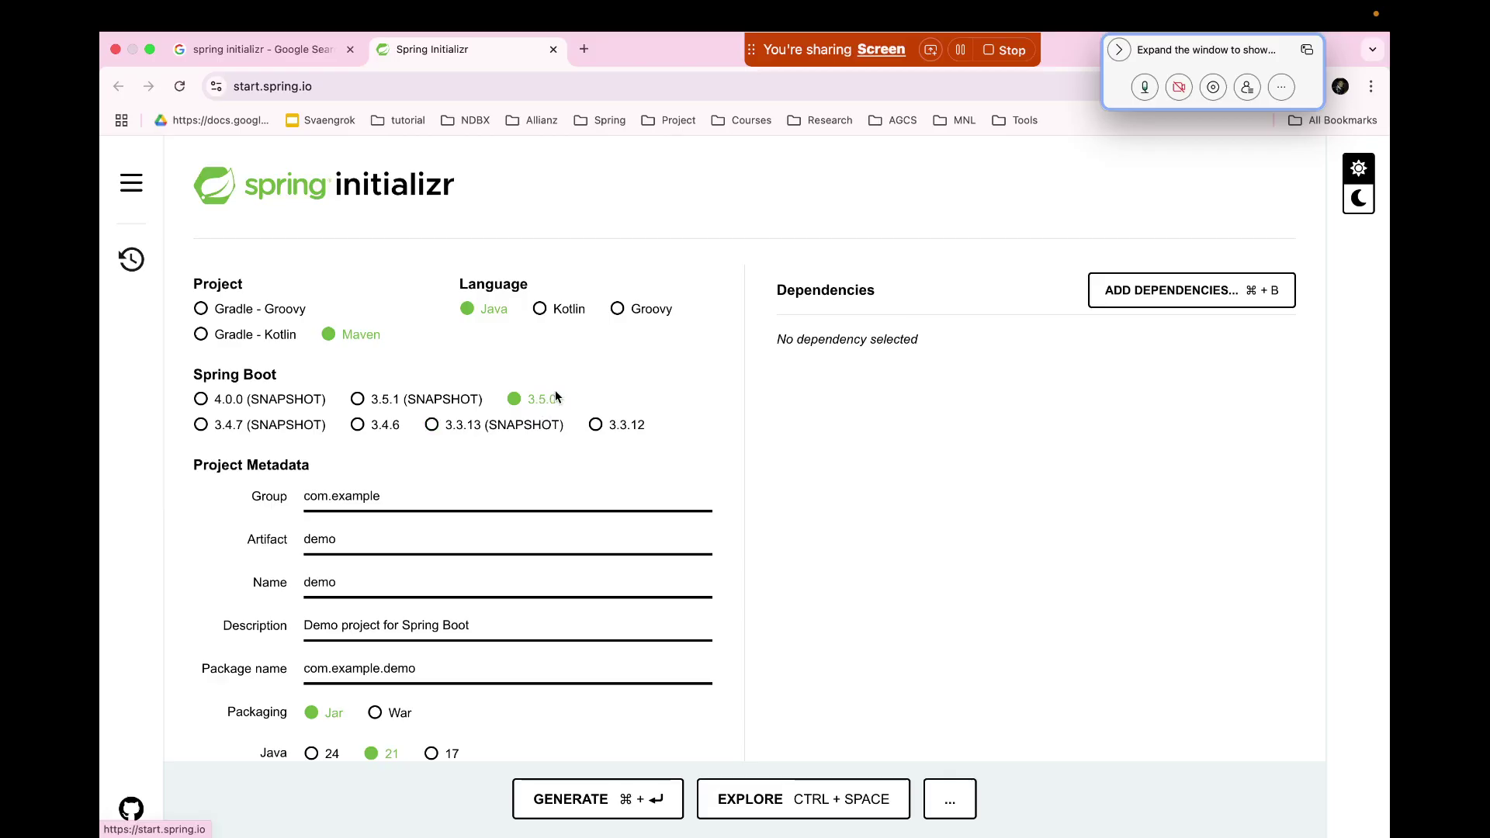
Step: Set the project's Group to com.piseth.java.school
left_click(392, 498)
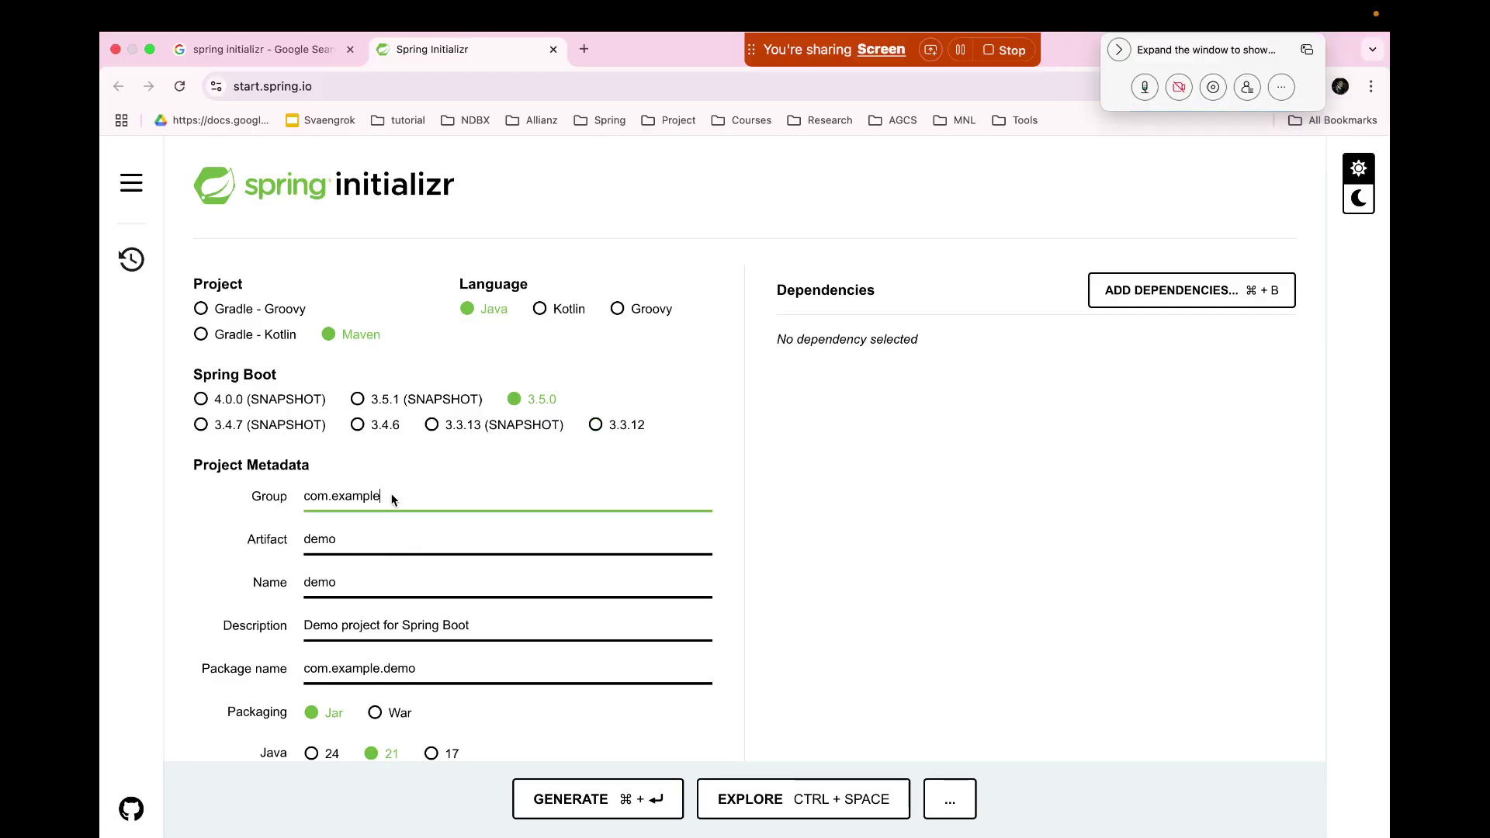
key("BackSpace")
key("BackSpace")
key("BackSpace")
key("BackSpace")
key("BackSpace")
key("BackSpace")
key("BackSpace")
type("piseth.java.schoo")
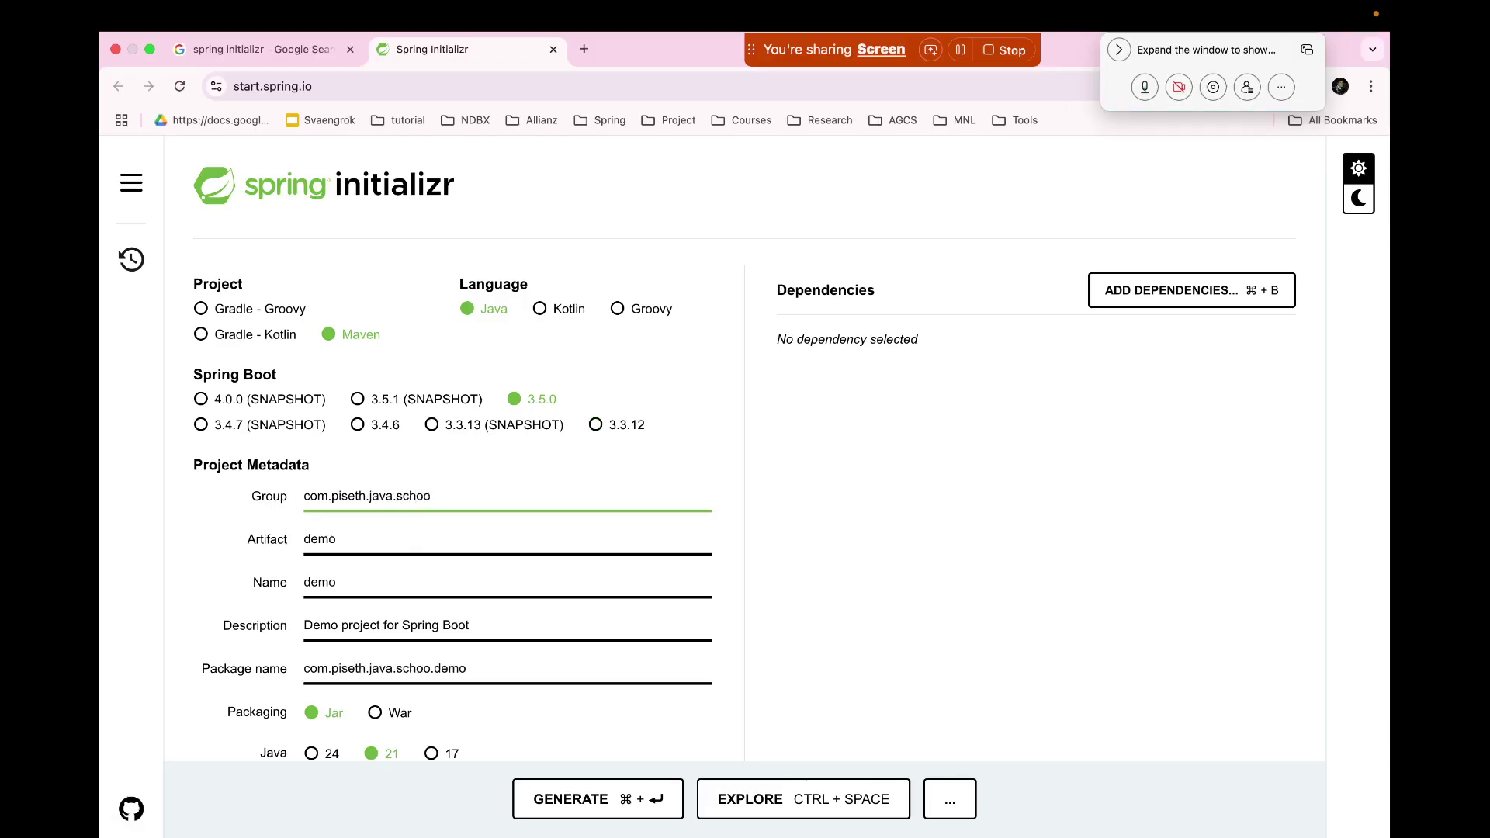
type("l")
Step: Set the project's Artifact to room-service
left_click(364, 542)
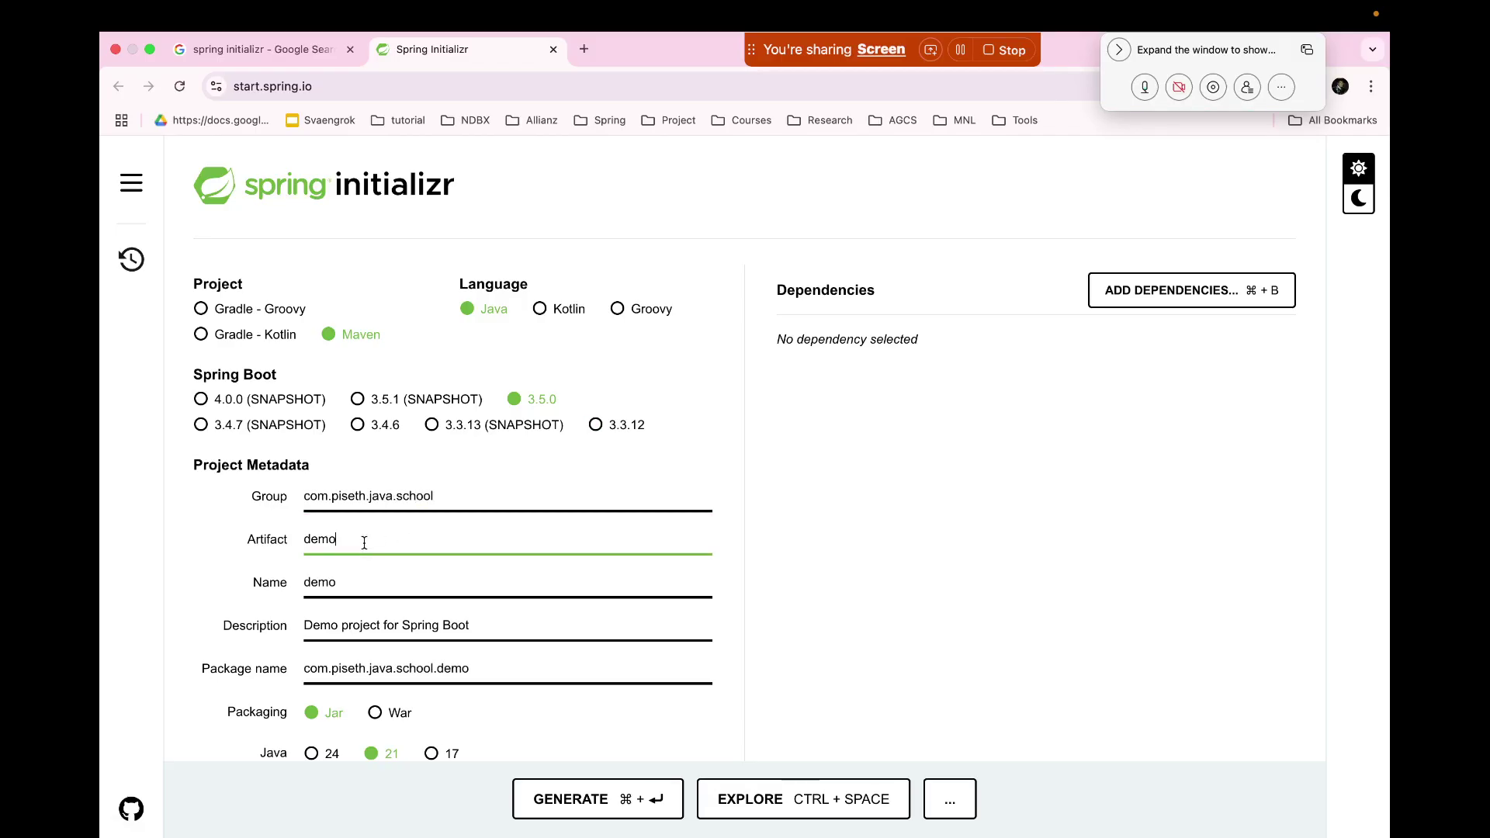
key("BackSpace")
key("BackSpace")
key("BackSpace")
key("BackSpace")
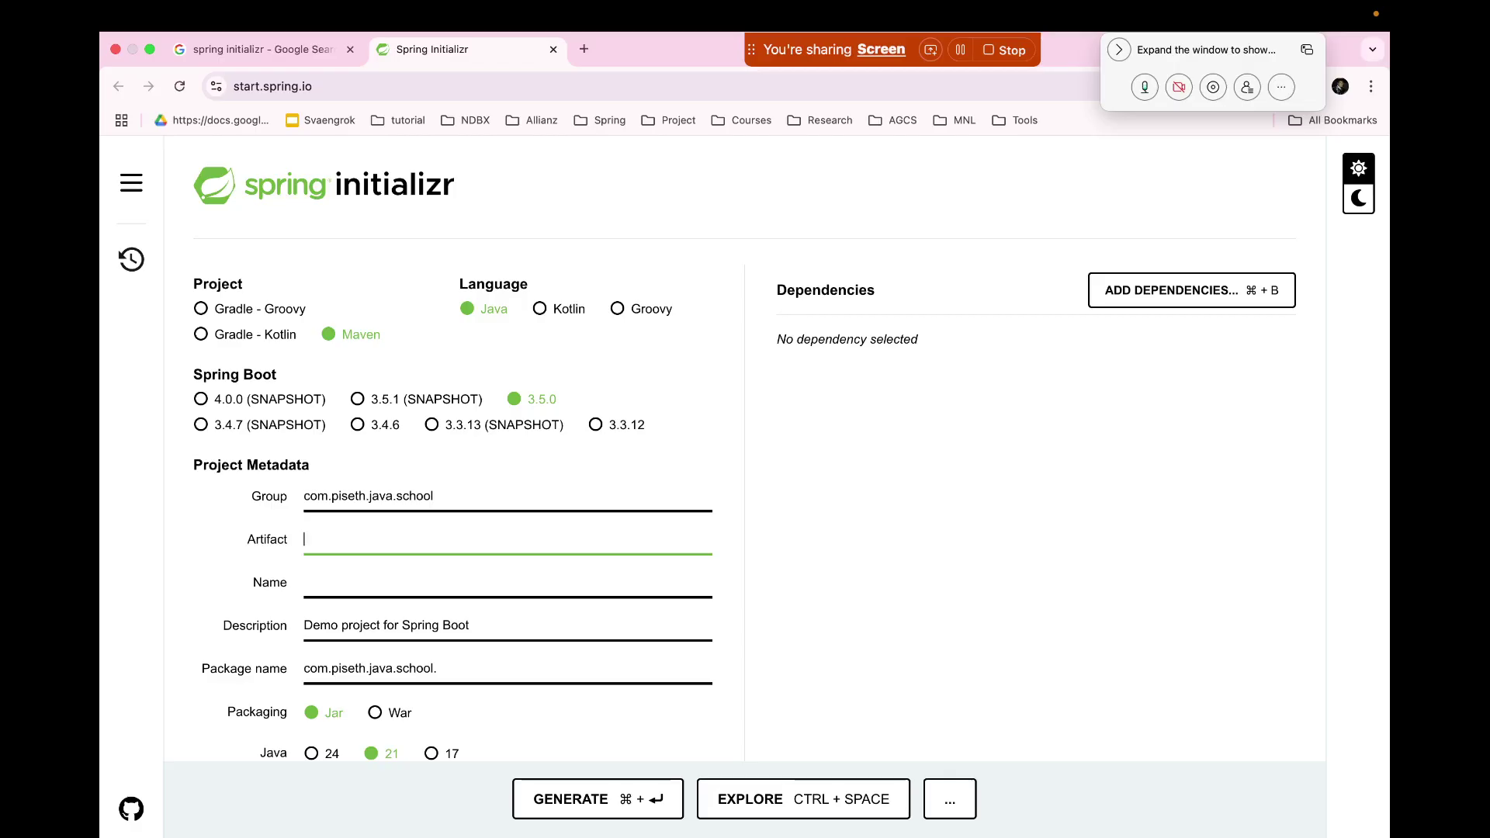
type("room")
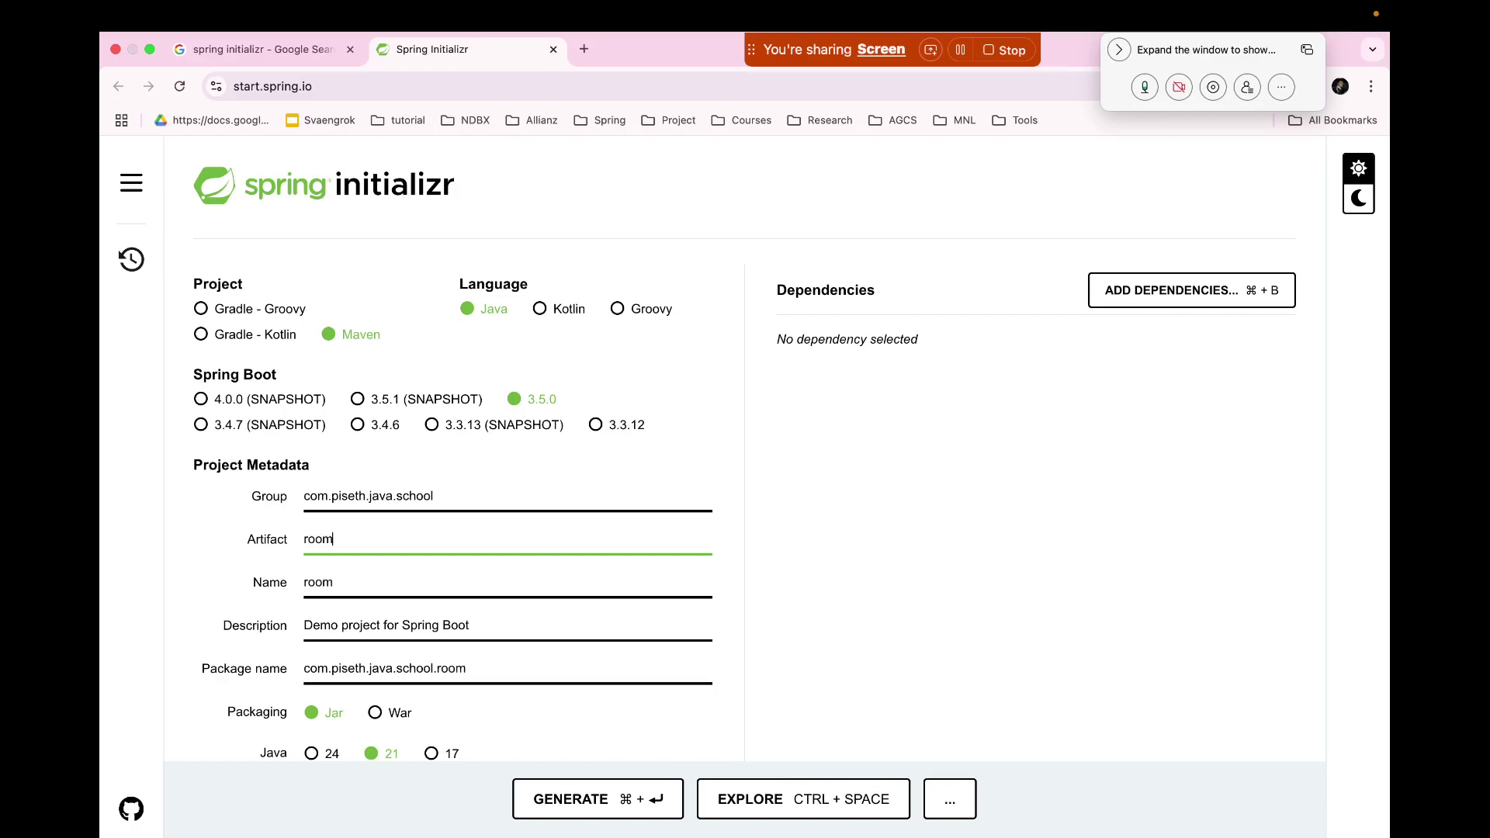
type("-service")
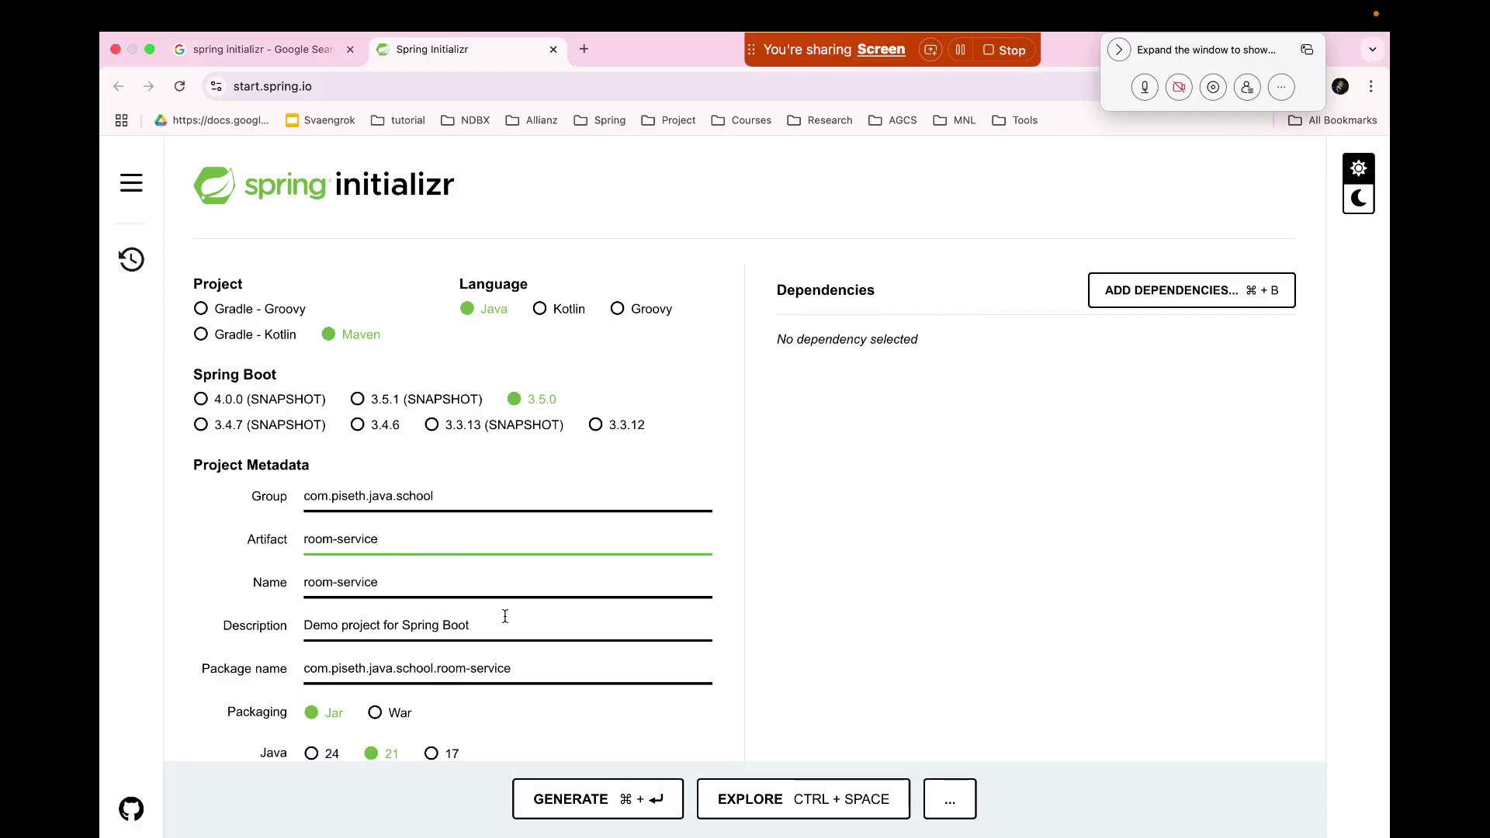
Step: Replace the project description with "Room Service"
left_click(483, 626)
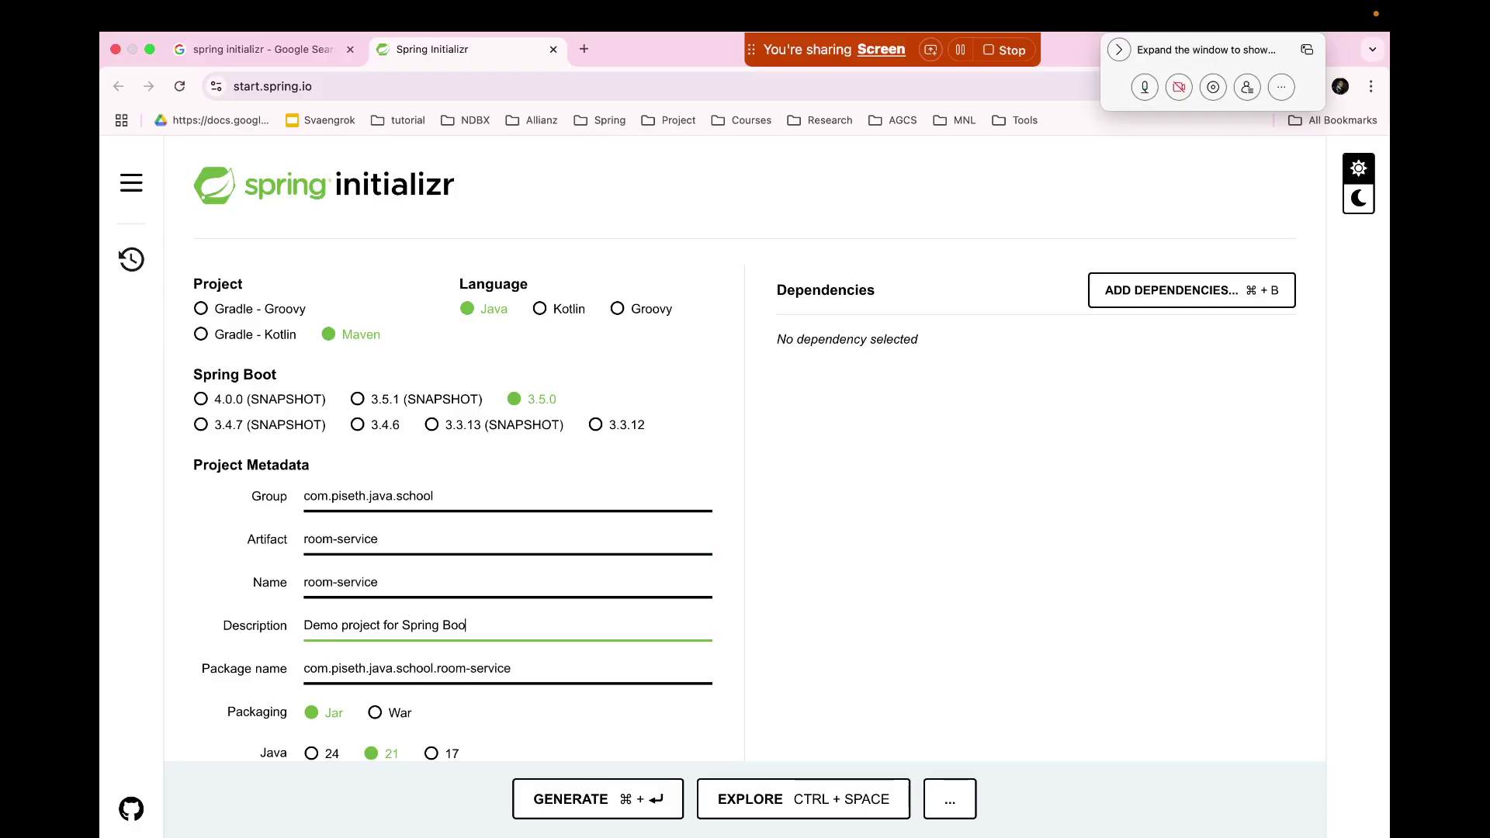
key("BackSpace")
key("BackSpace")
key("BackSpace")
key("BackSpace")
key("BackSpace")
key("BackSpace")
key("BackSpace")
key("BackSpace")
key("BackSpace")
key("BackSpace")
key("BackSpace")
key("BackSpace")
key("BackSpace")
key("BackSpace")
key("BackSpace")
key("BackSpace")
key("BackSpace")
key("BackSpace")
key("BackSpace")
key("BackSpace")
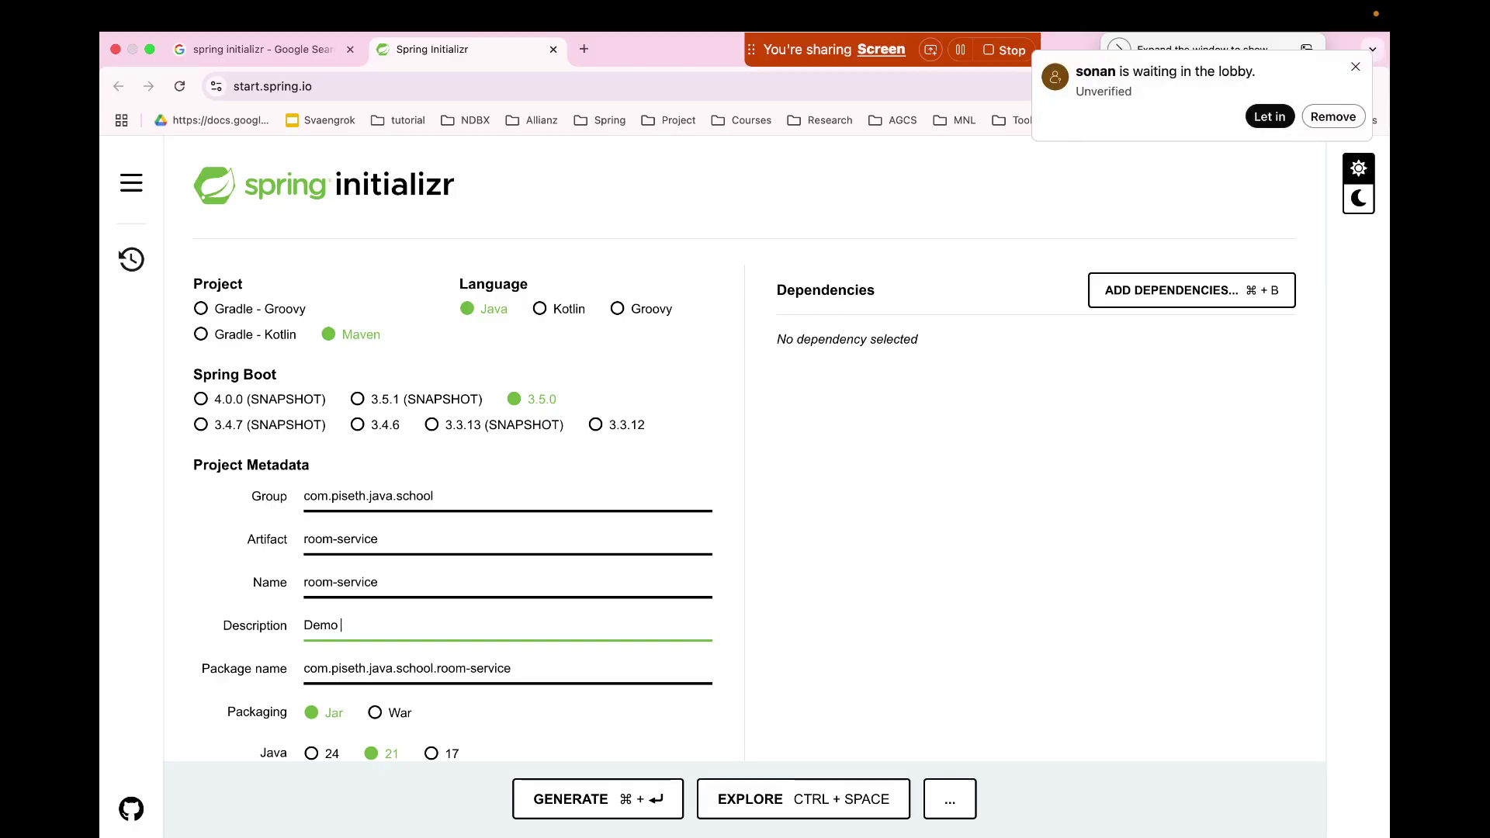
key("BackSpace")
key("BackSpace")
key("BackSpace")
key("BackSpace")
key("BackSpace")
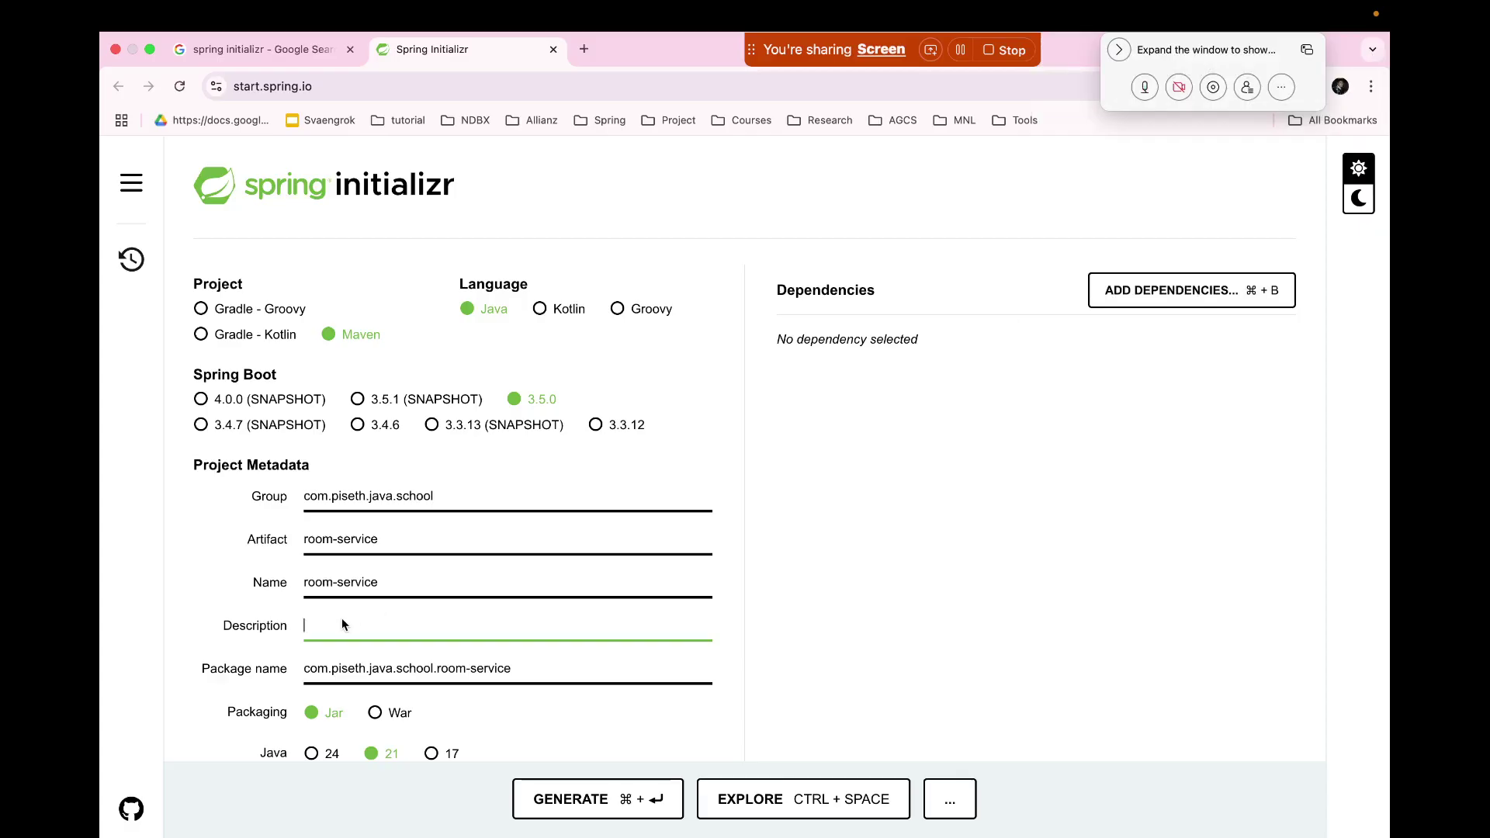
type("Room Service")
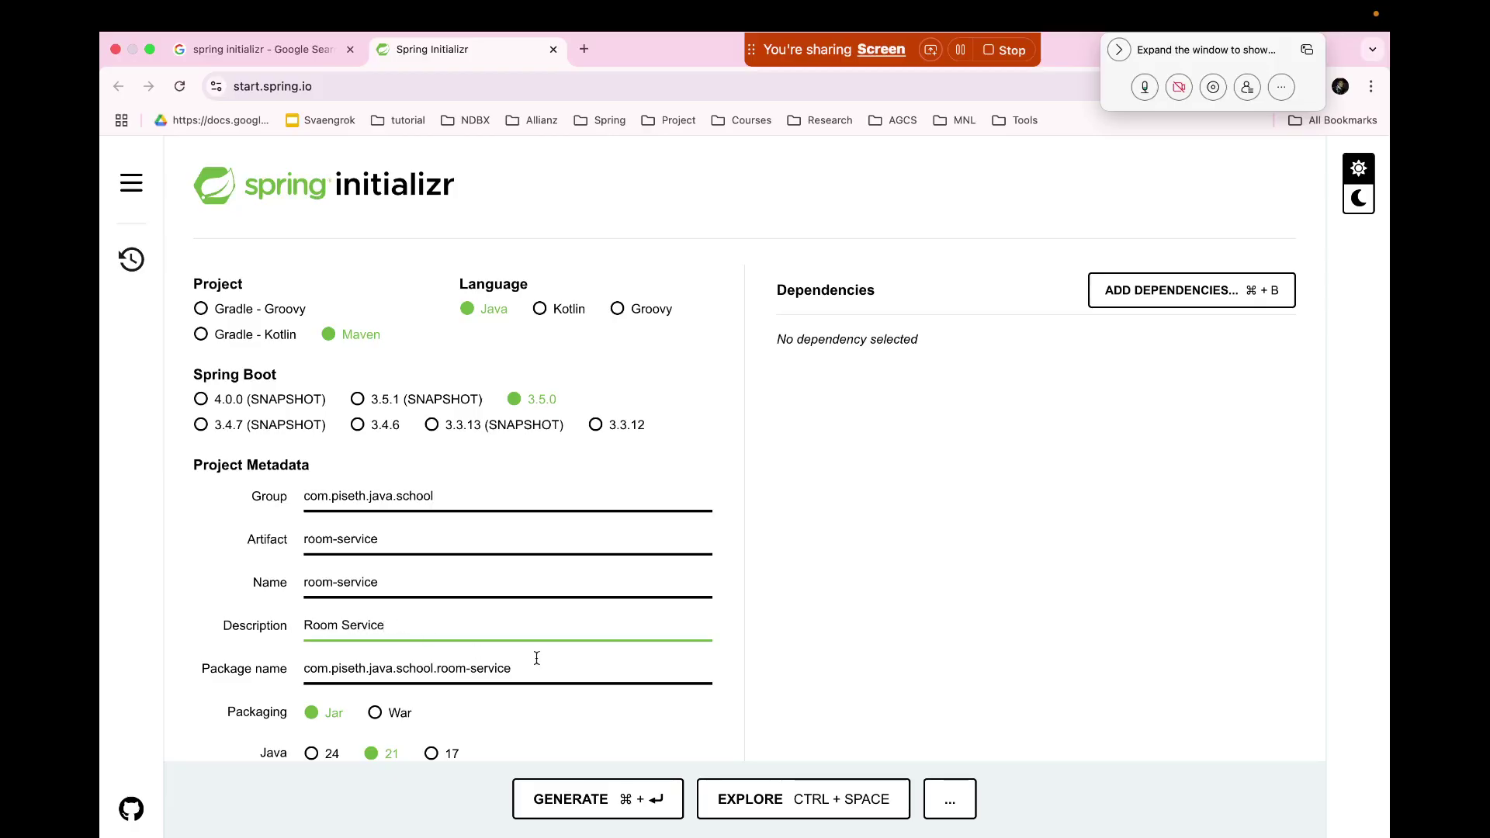
Step: Add the Spring Reactive Web and Lombok dependencies to the project
scroll(537, 652, "down", 1)
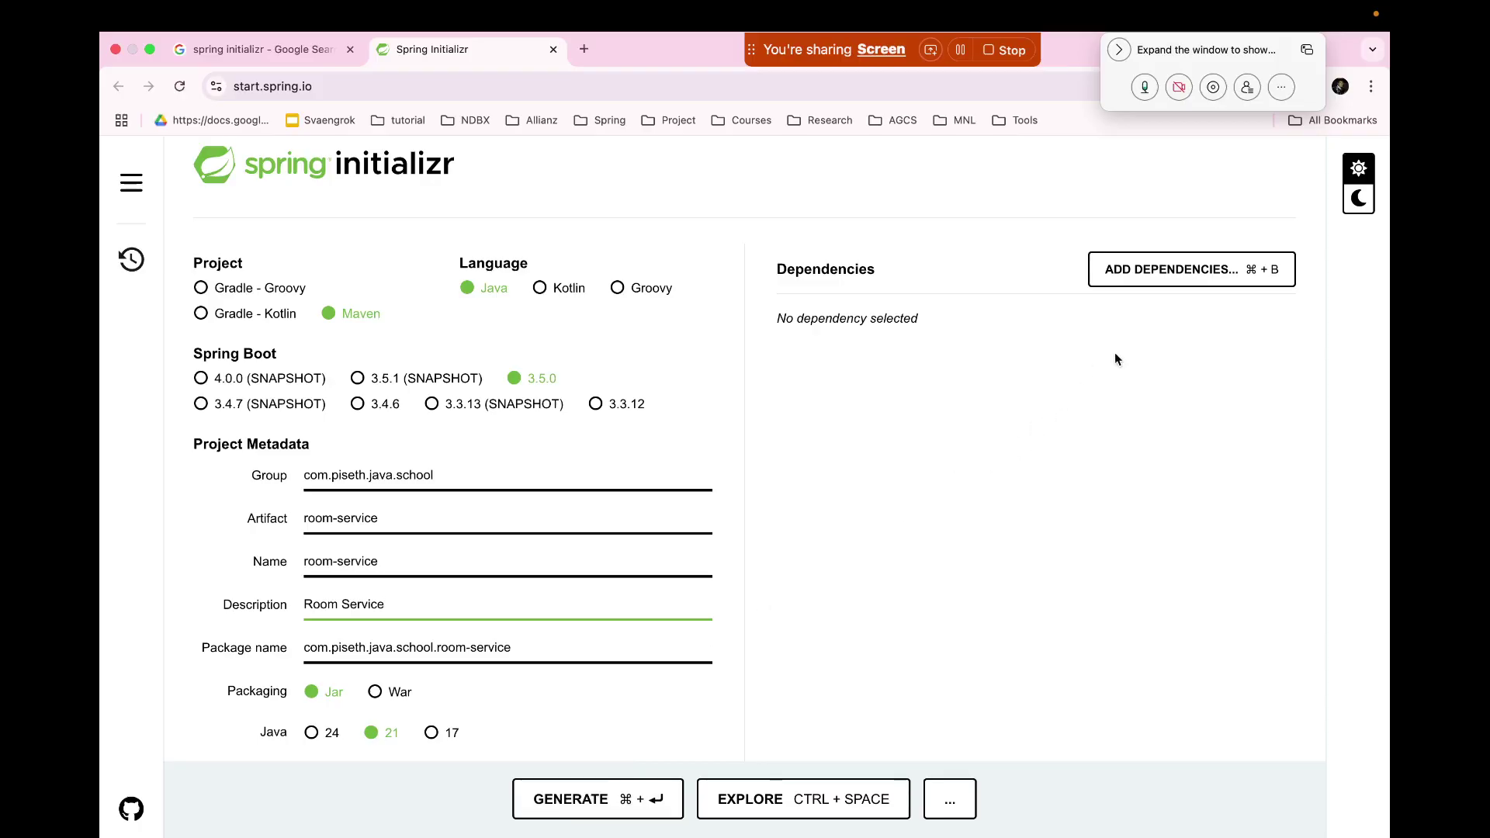
left_click(1179, 275)
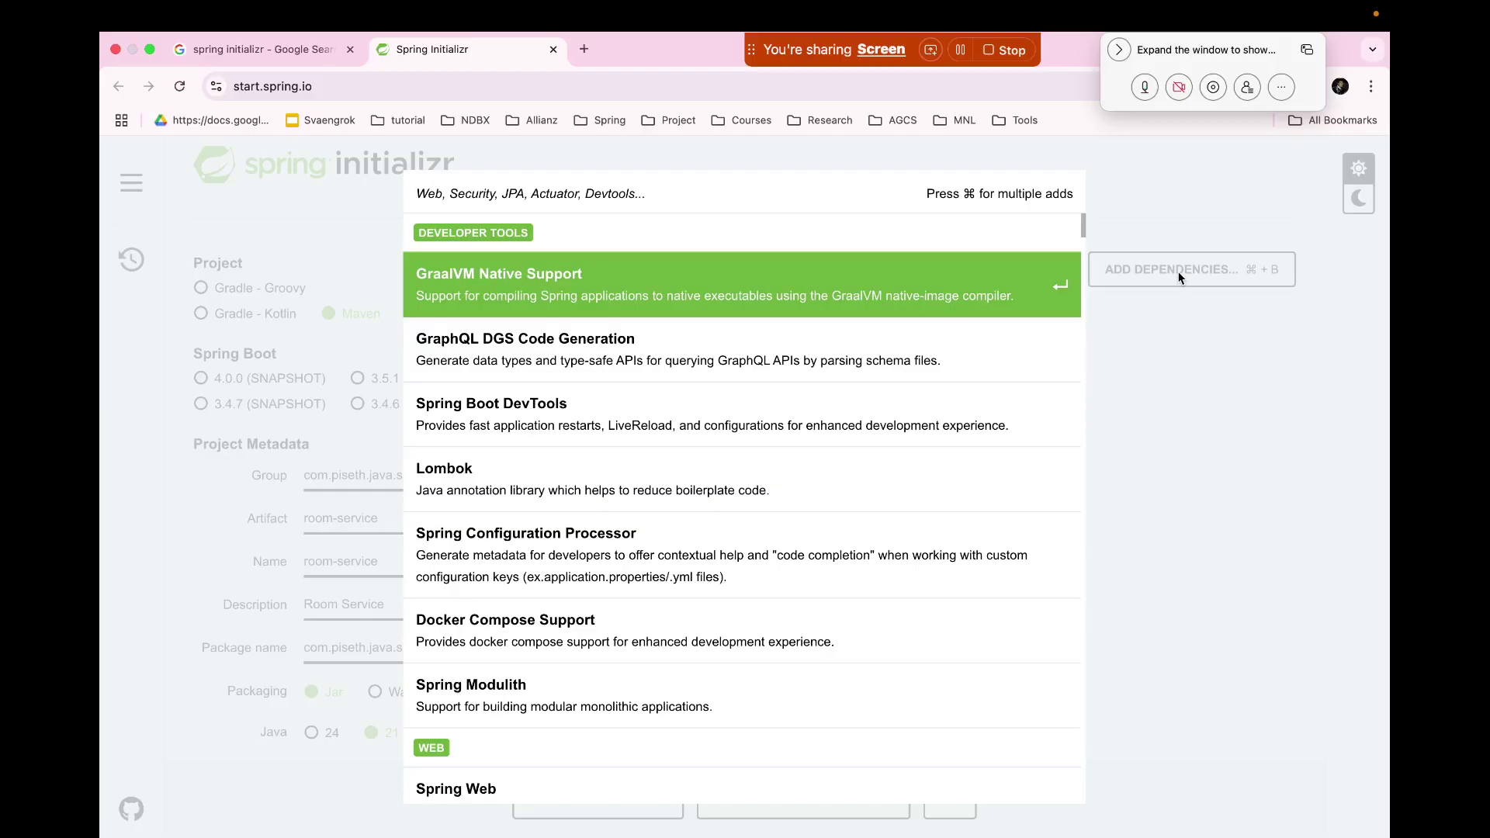
type("web")
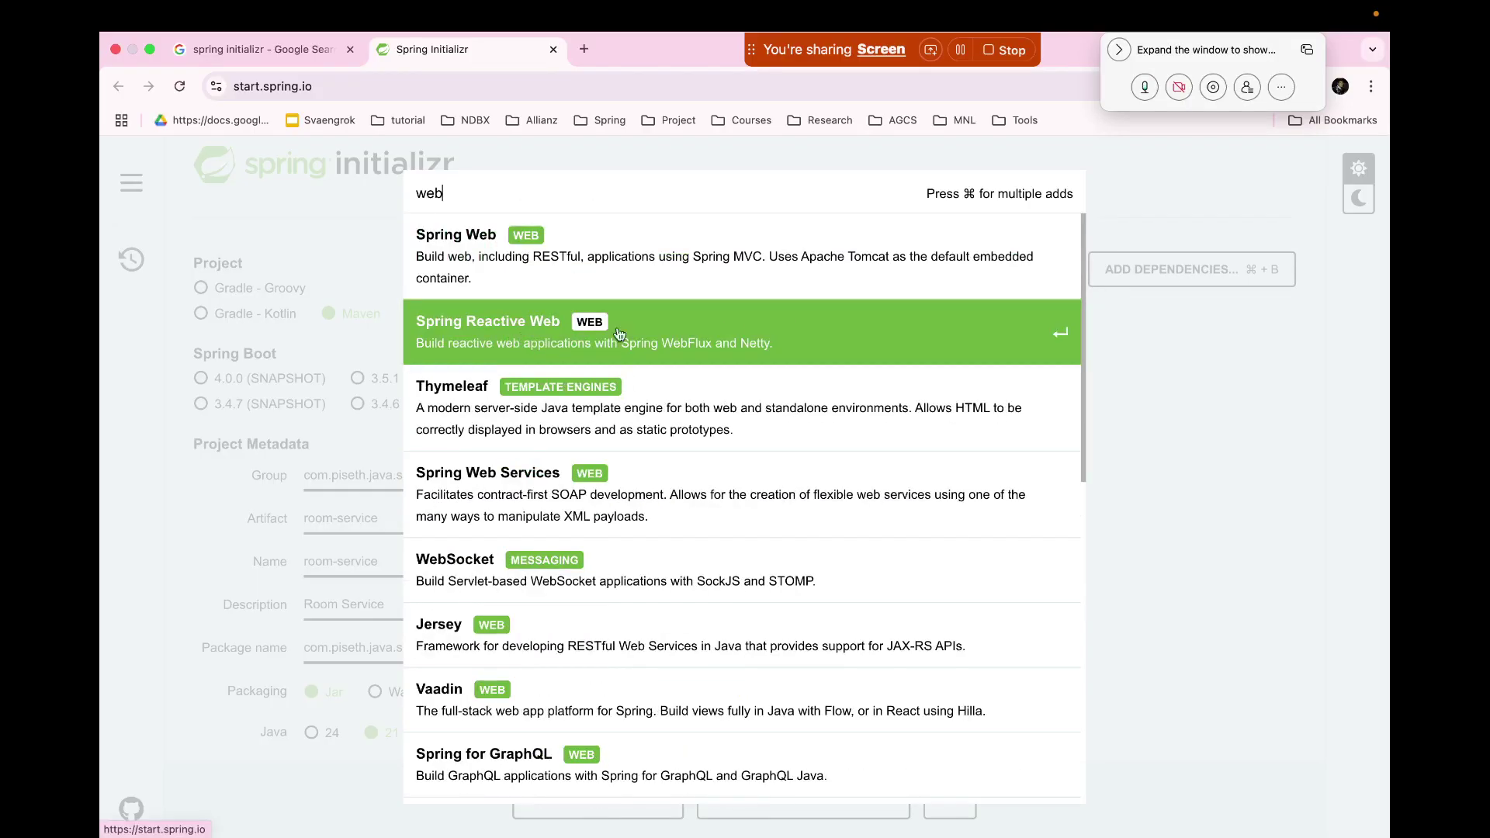
left_click(740, 335)
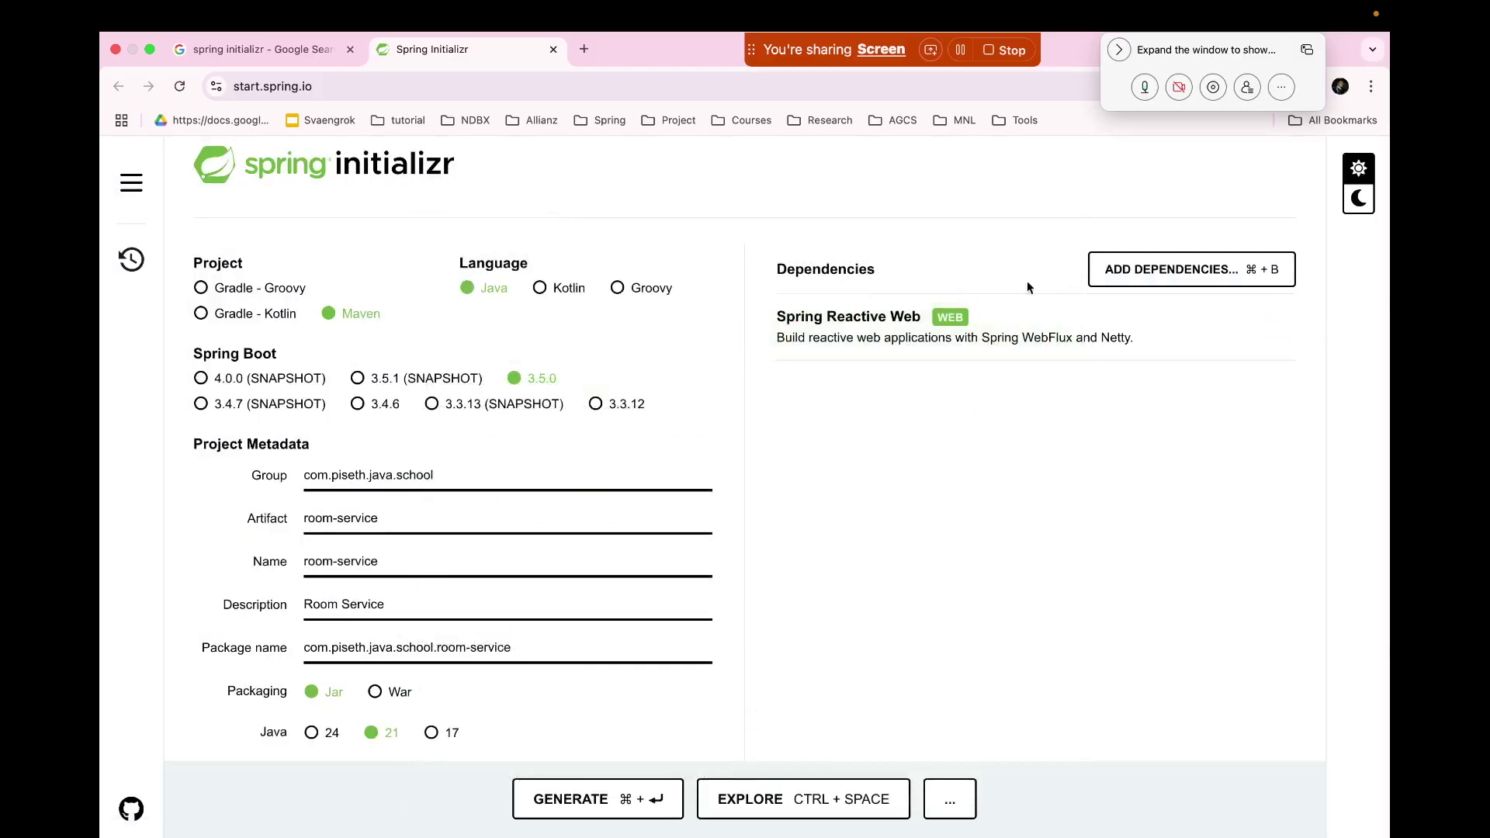
left_click(1140, 276)
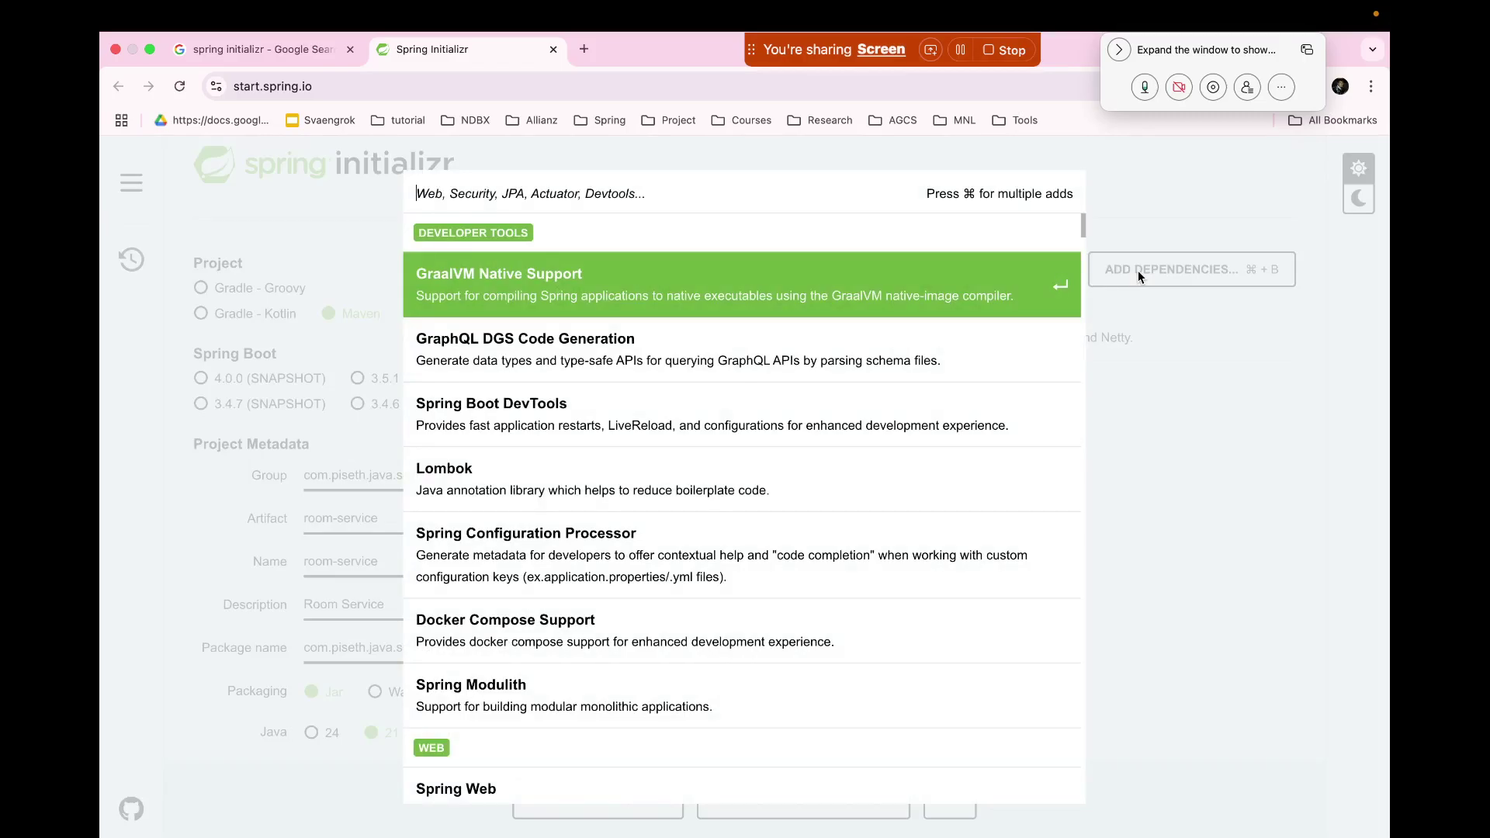
type("lo")
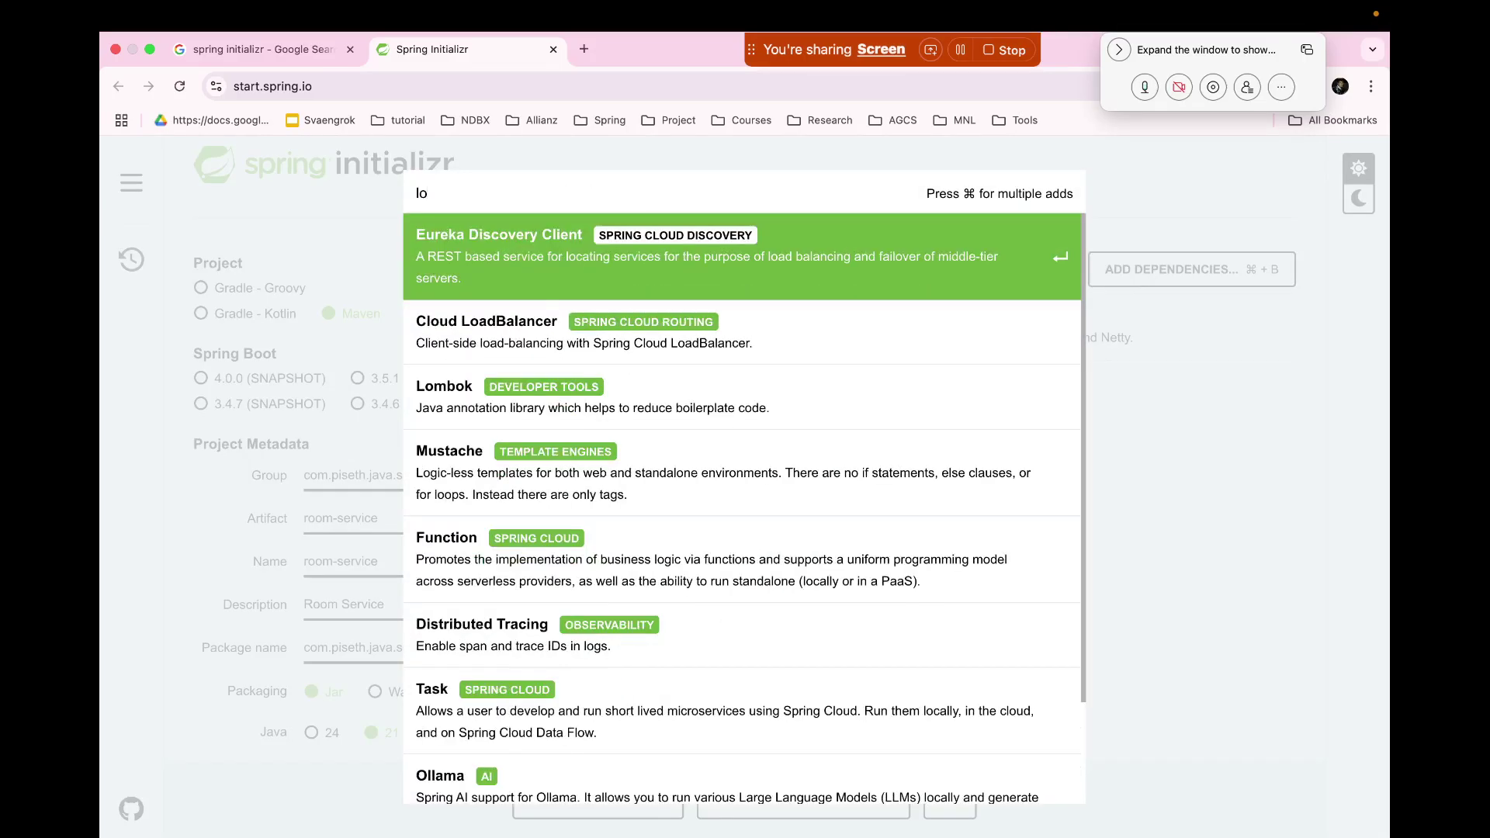
left_click(648, 401)
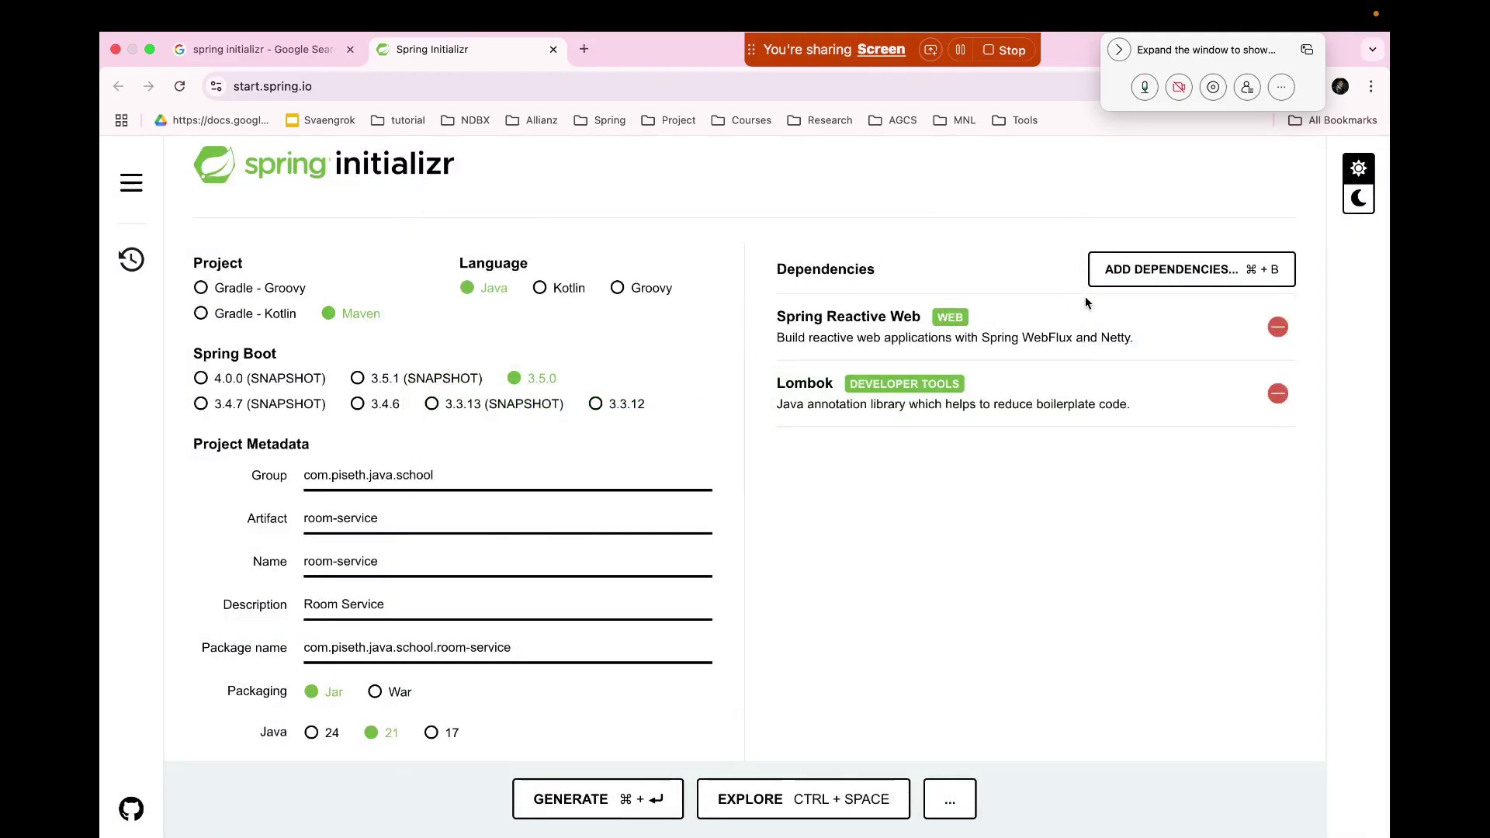
Step: Add the Spring Data Reactive MongoDB dependency to the project
left_click(1183, 272)
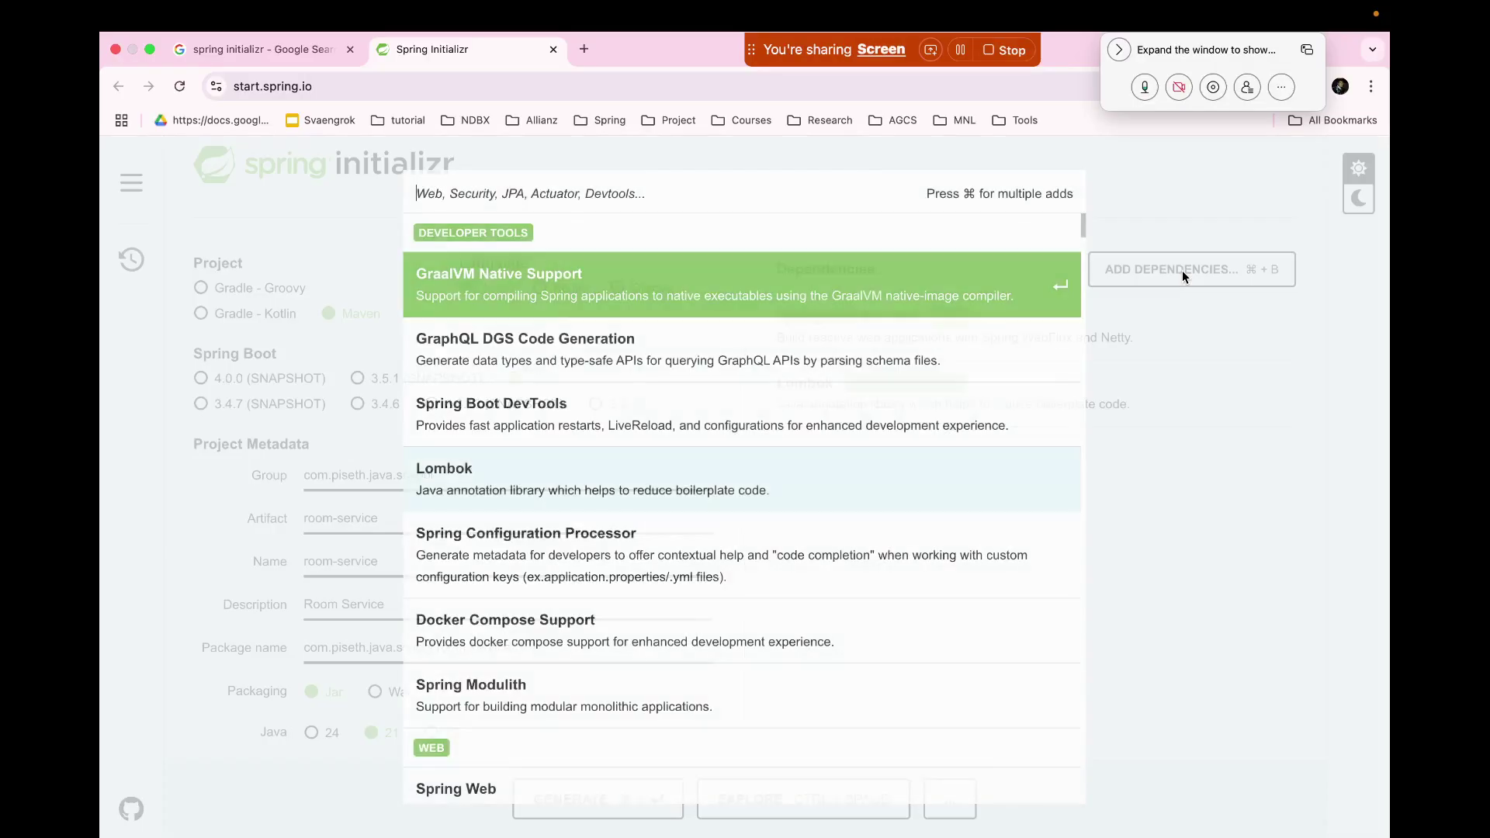
type("mon")
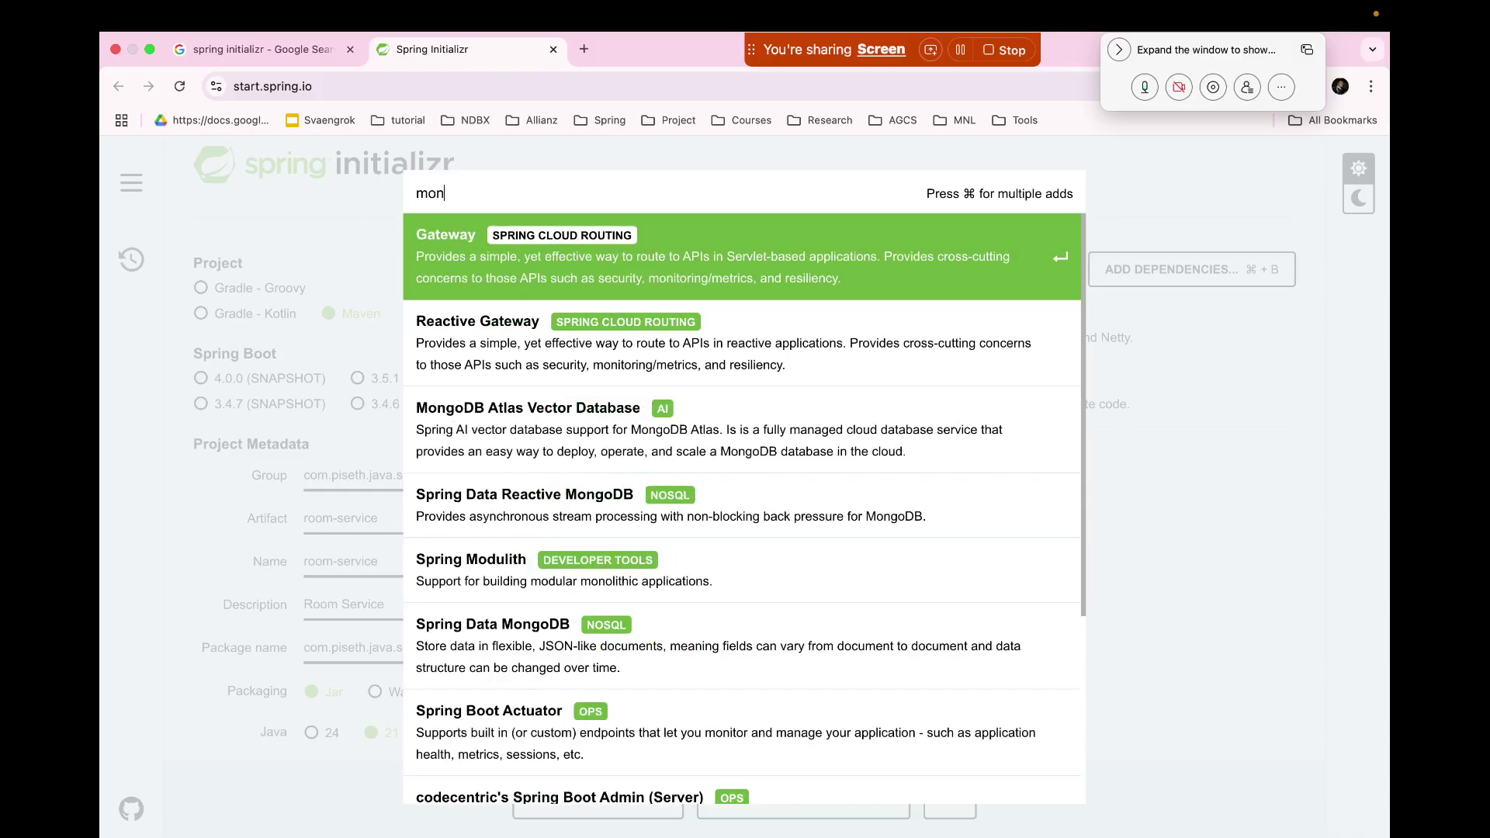
type("go")
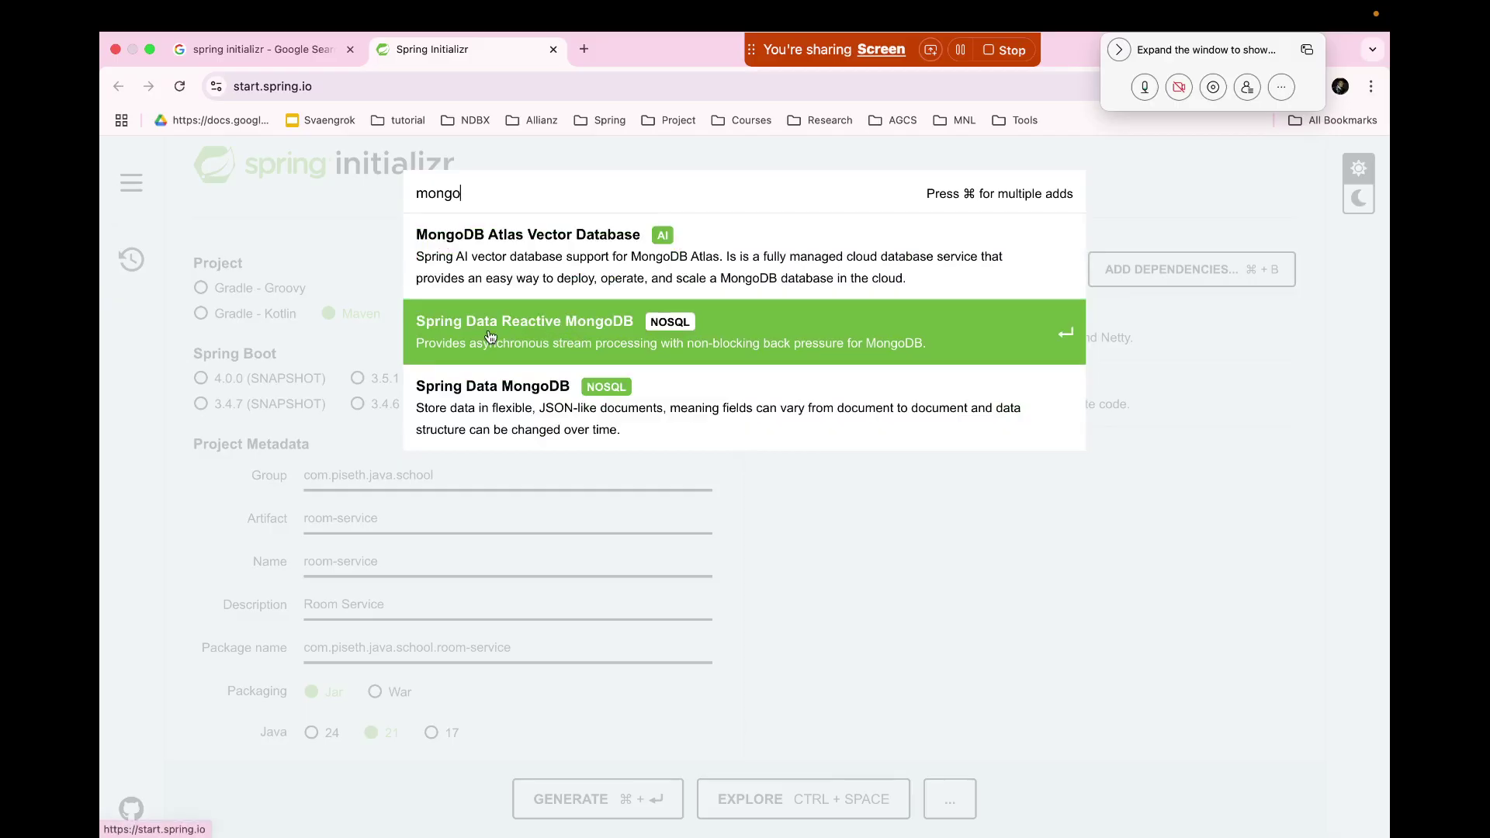
left_click(777, 334)
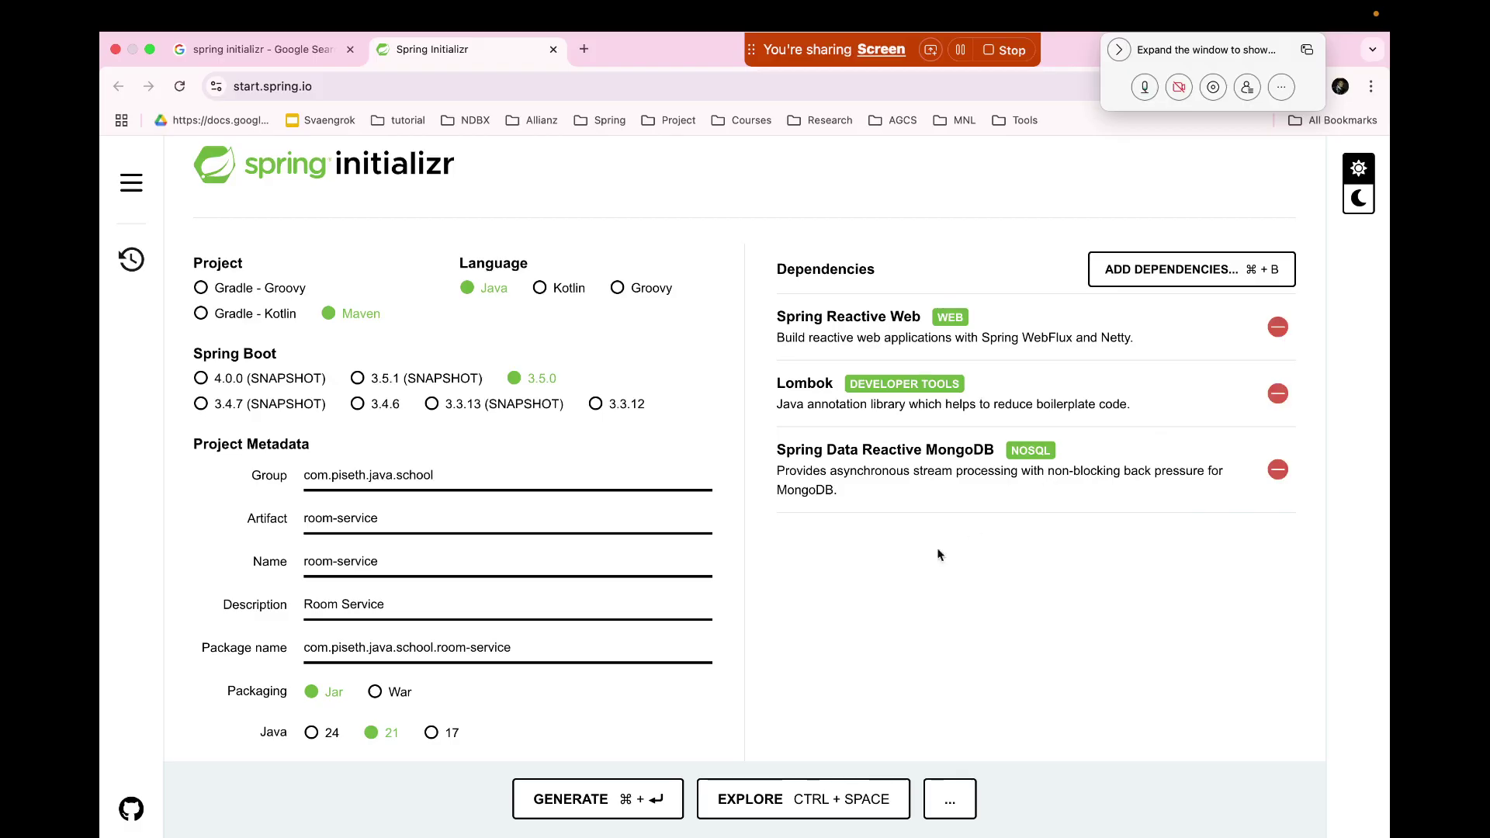
Step: Generate the project and show the downloaded room-service.zip in its Finder folder
left_click(561, 806)
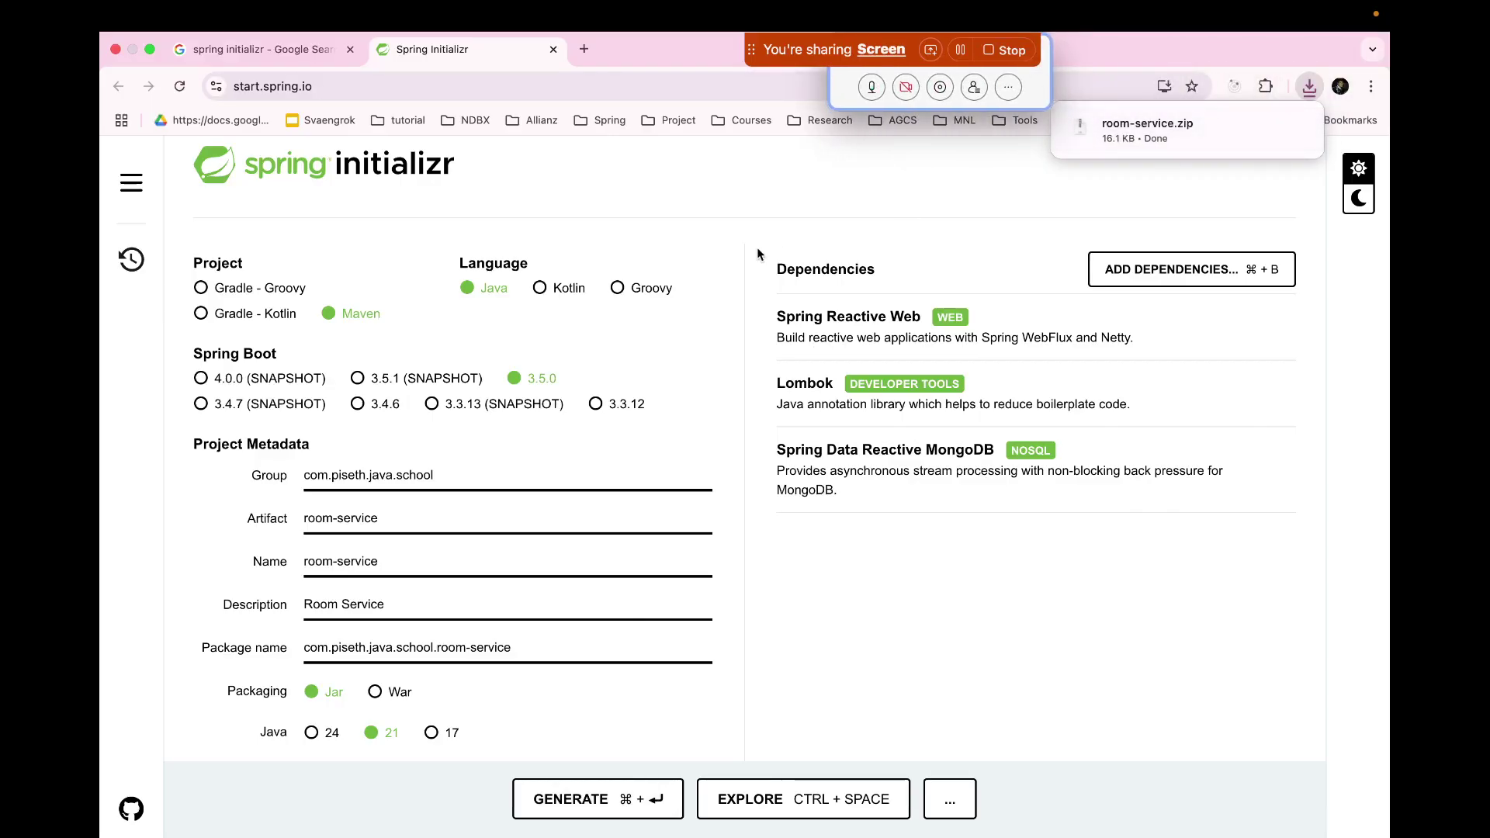
key("super+Tab")
key("super+Tab")
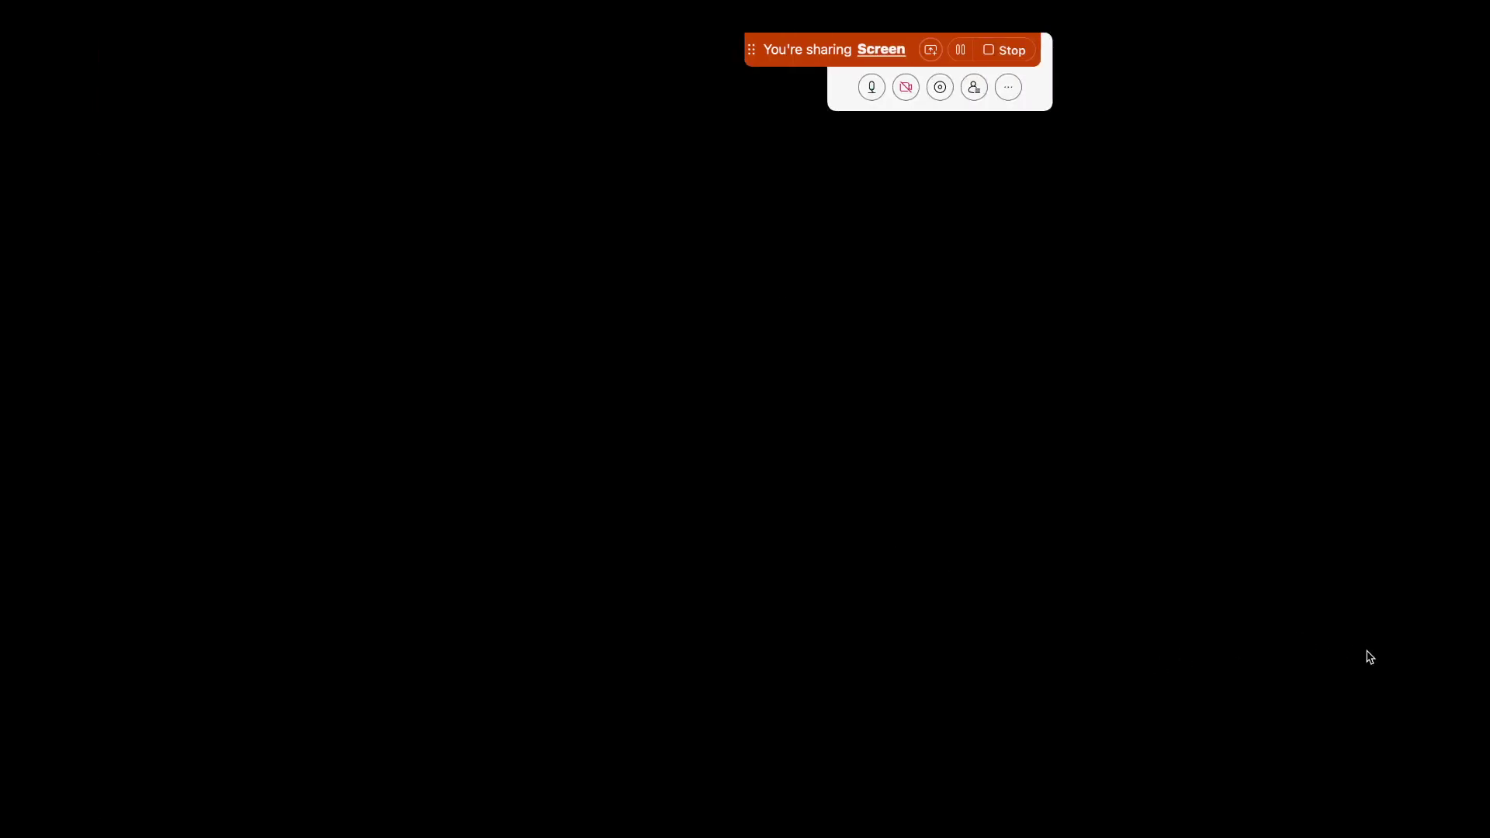
key("super+Tab")
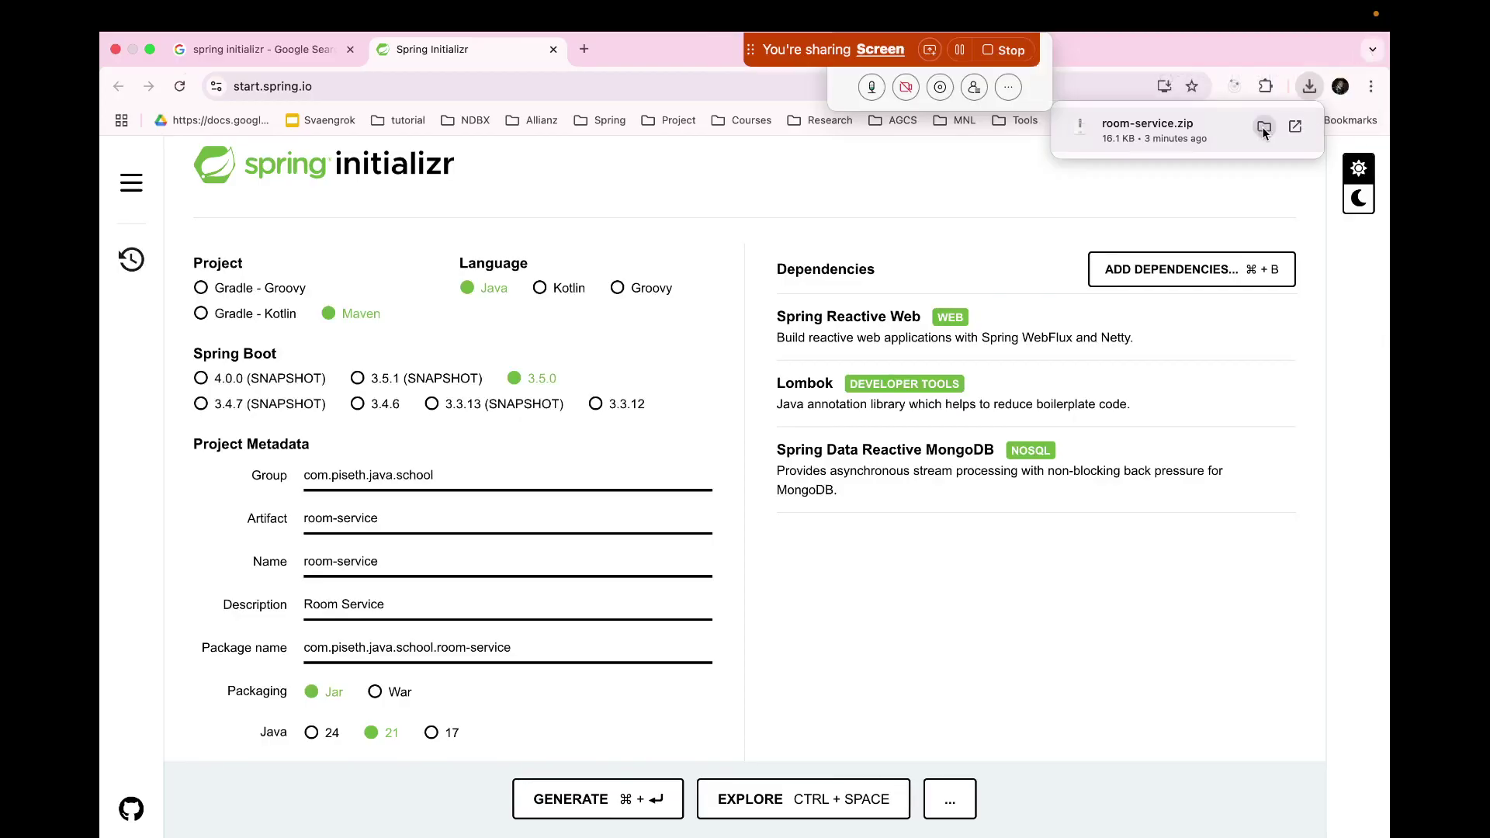
left_click(1263, 127)
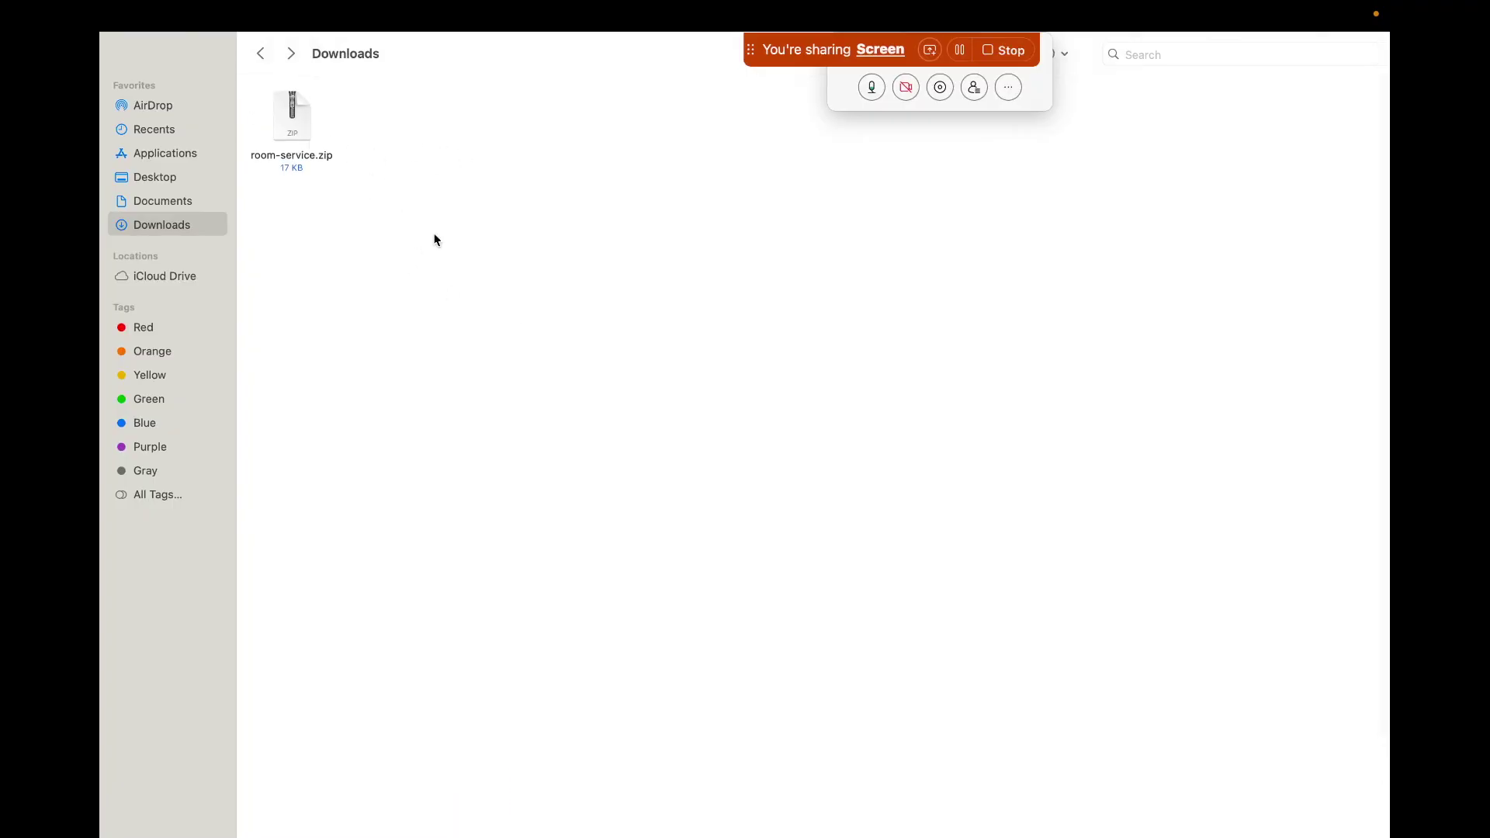
Step: Copy room-service.zip from Downloads and go to the Documents/Data/Teaching_Process folder
left_click(305, 137)
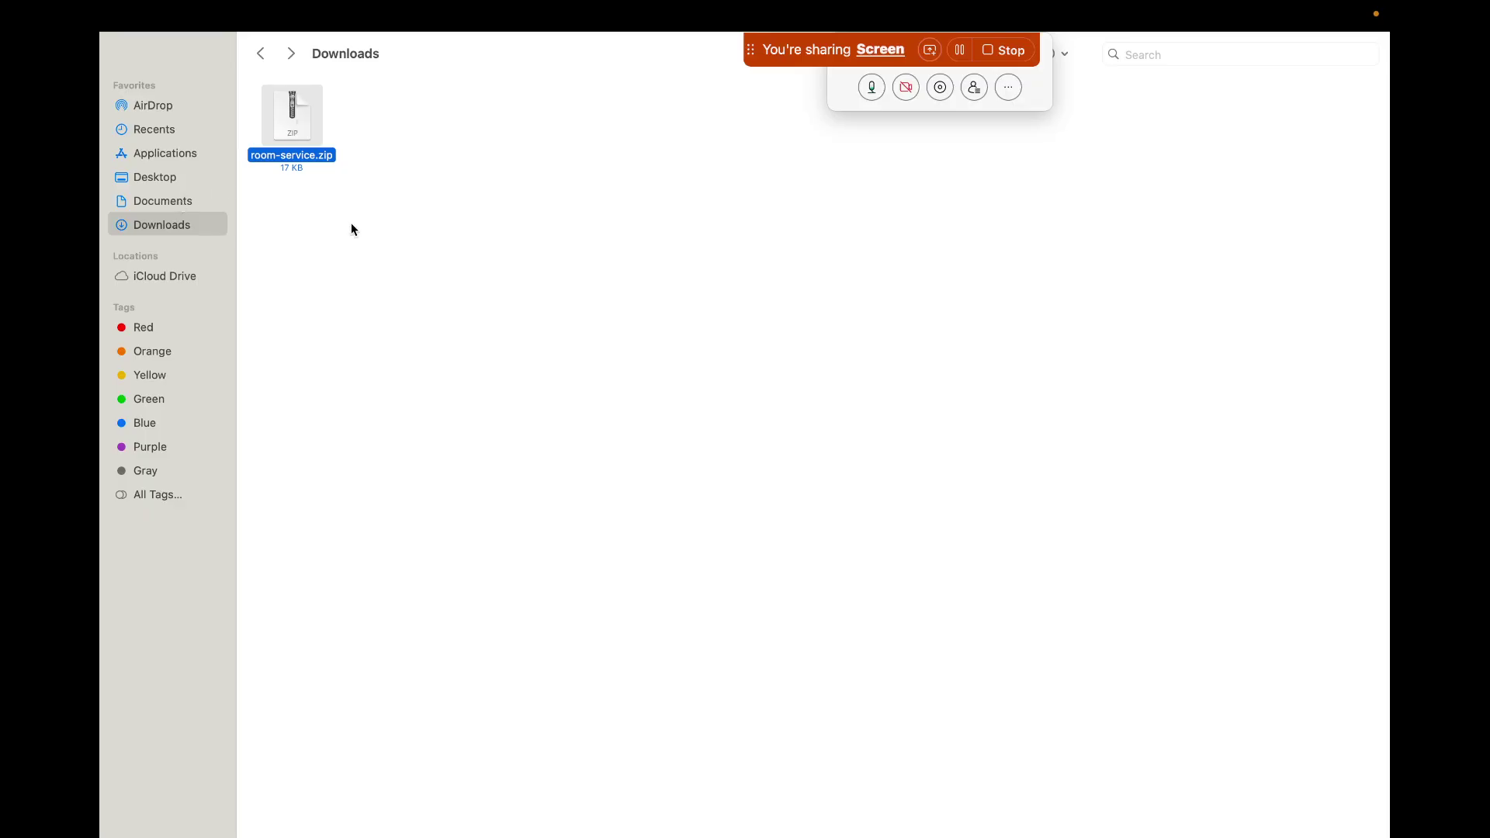
left_click(469, 284)
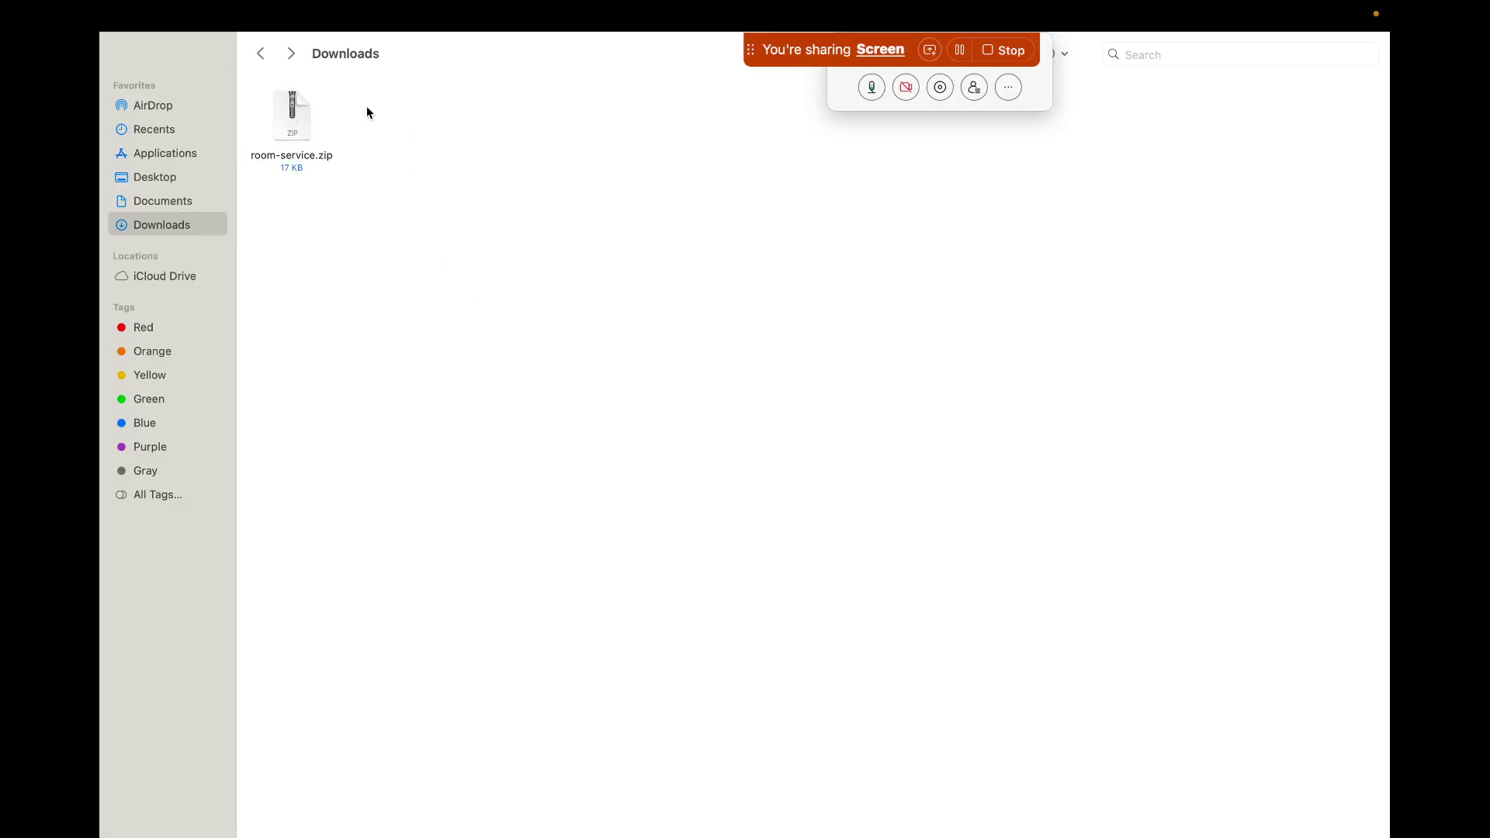
left_click(298, 120)
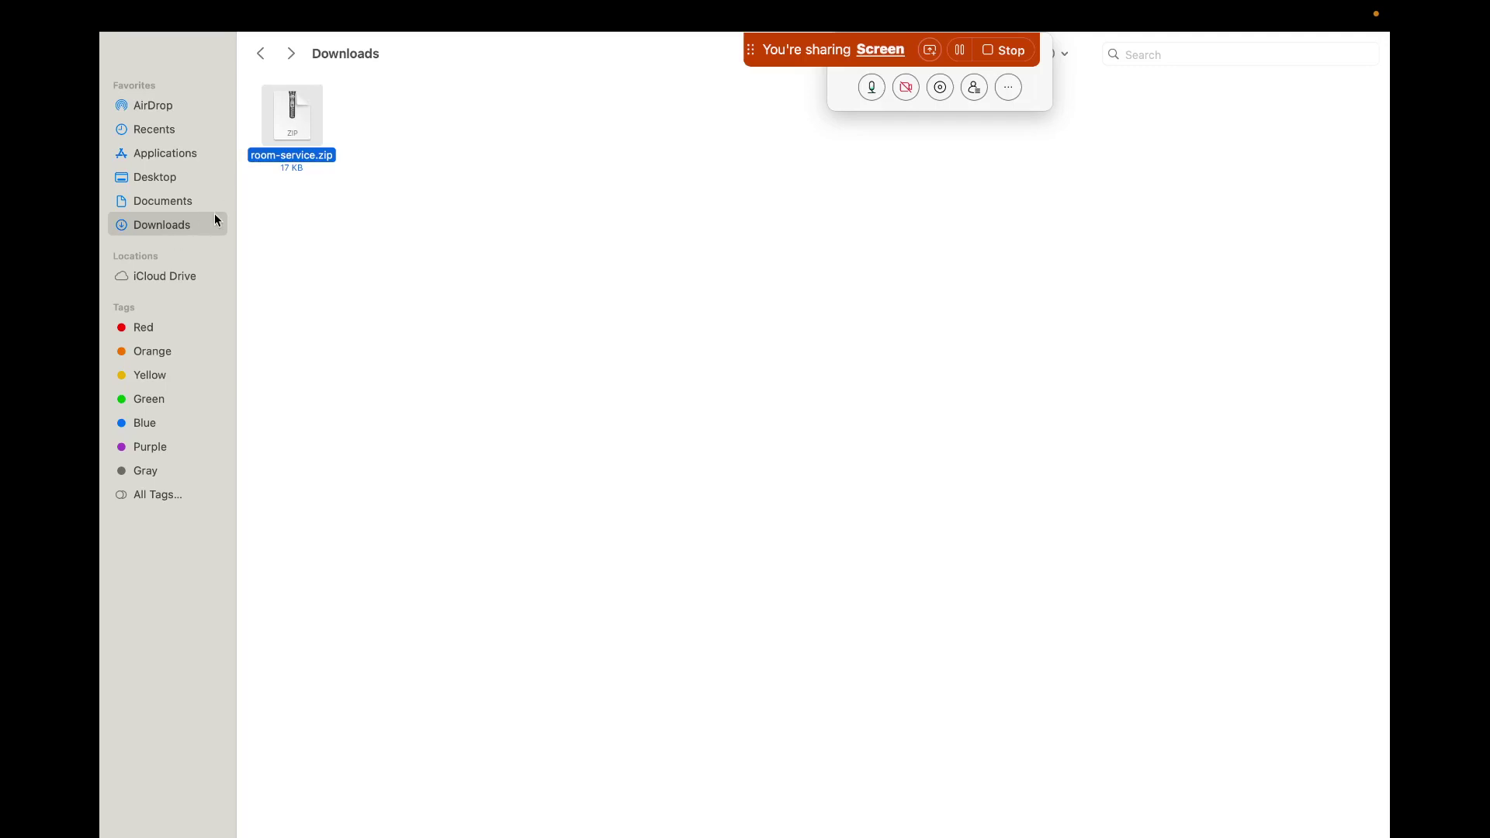
left_click(166, 204)
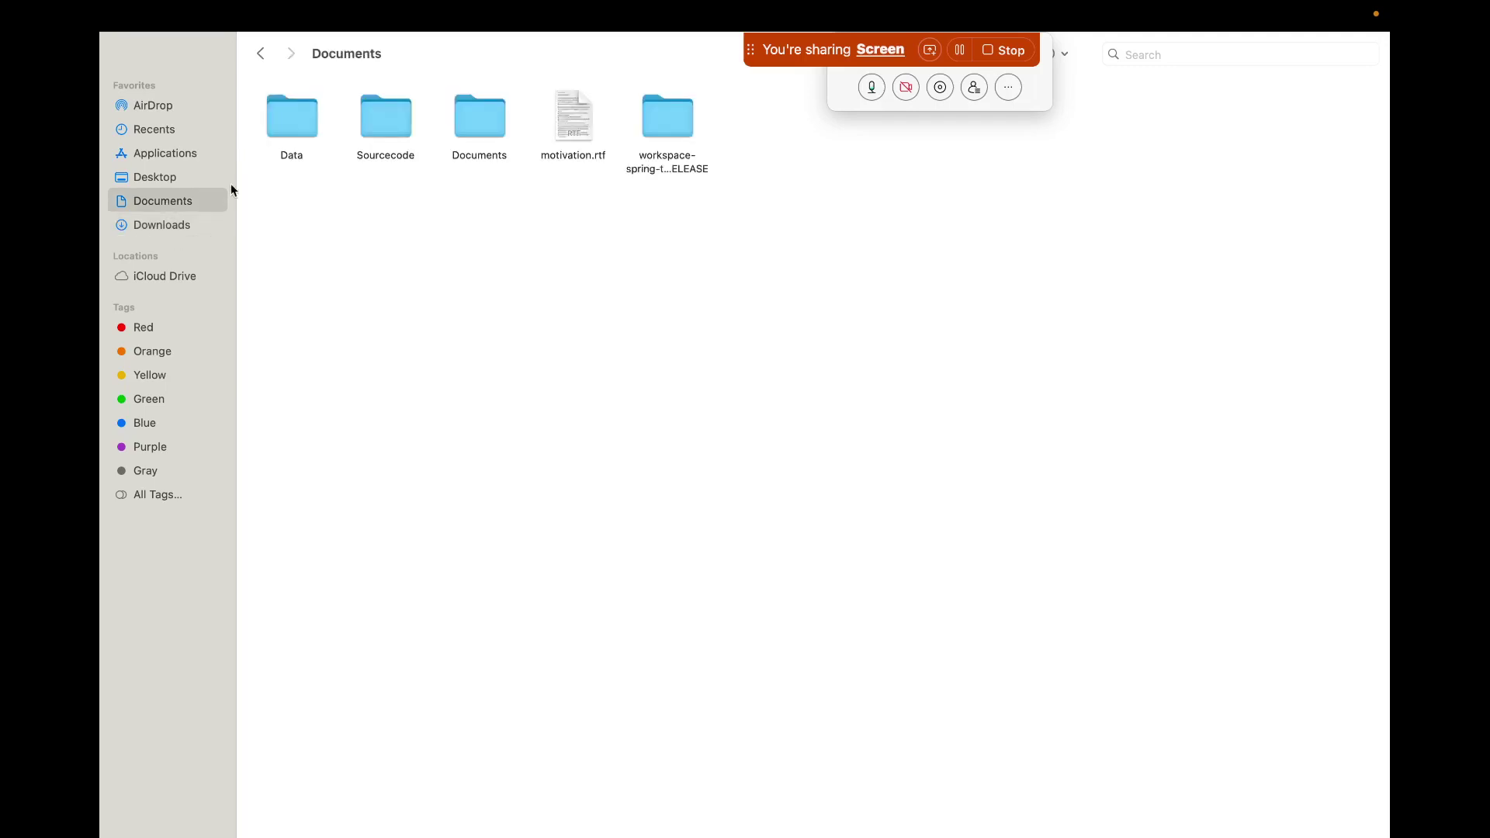
double_click(301, 126)
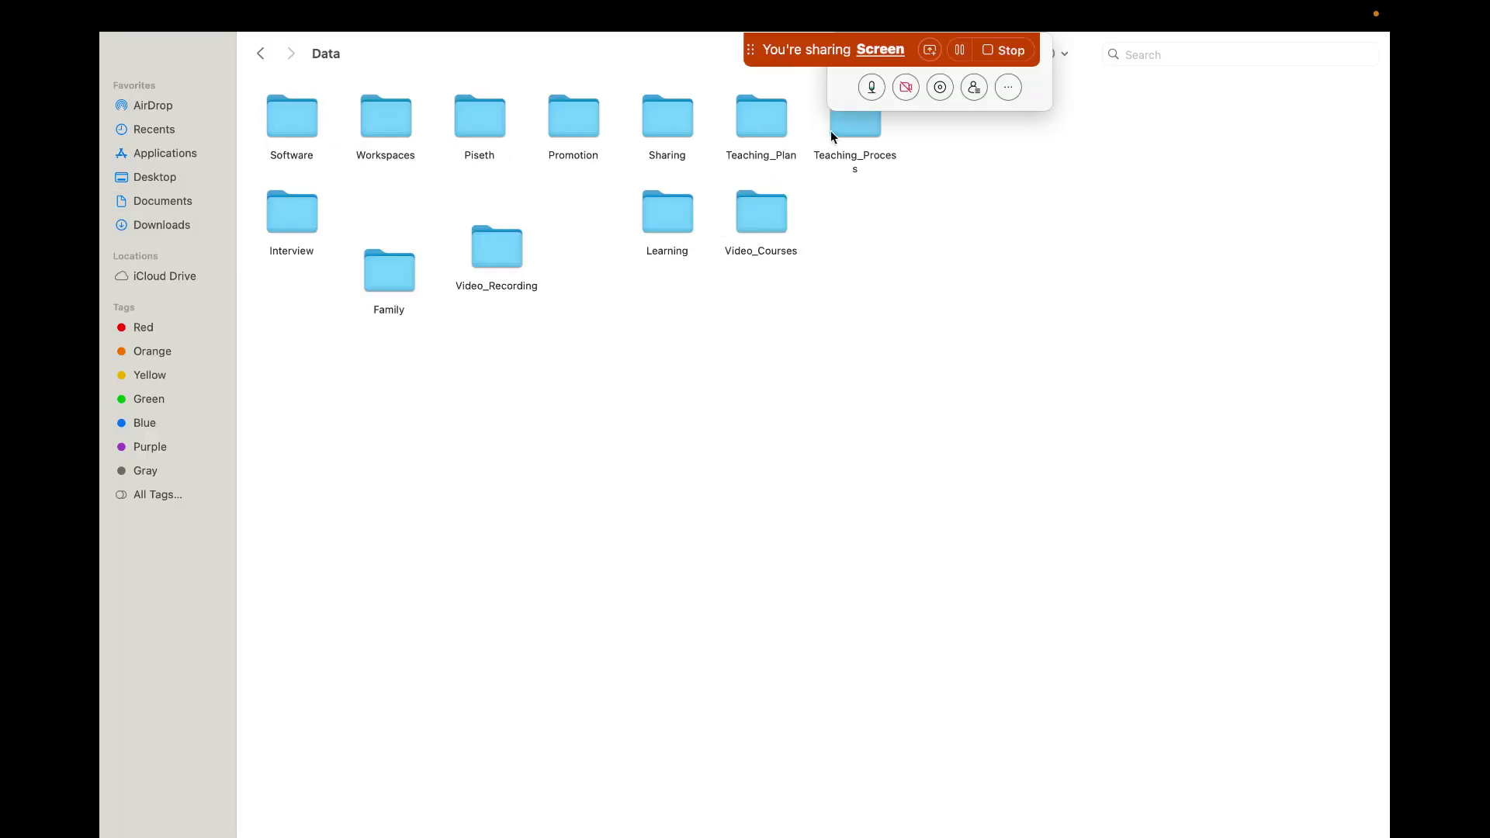
double_click(848, 141)
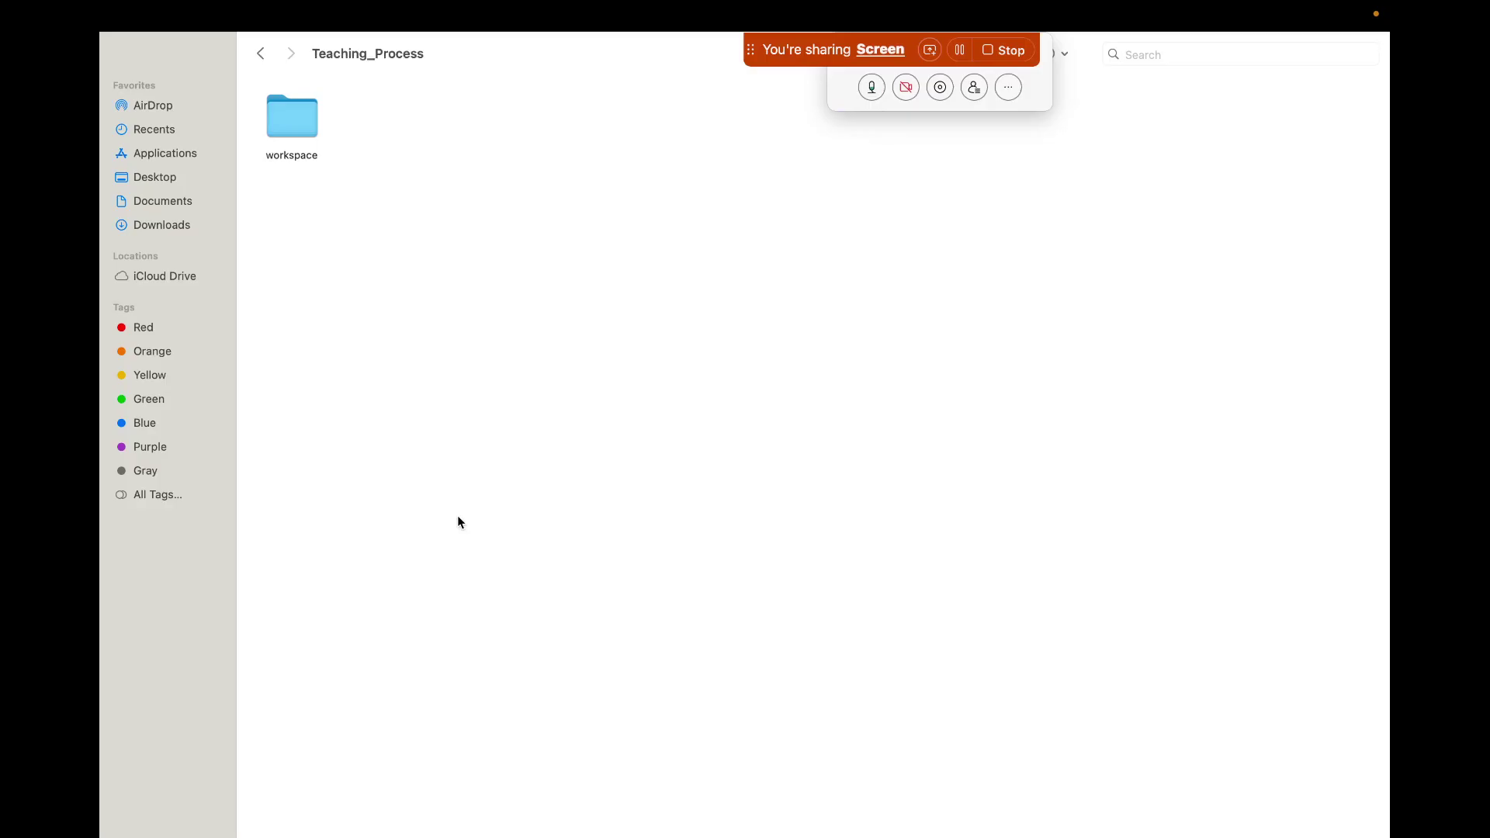
Step: Create a folder named sourcecode inside Teaching_Process and open it
right_click(478, 460)
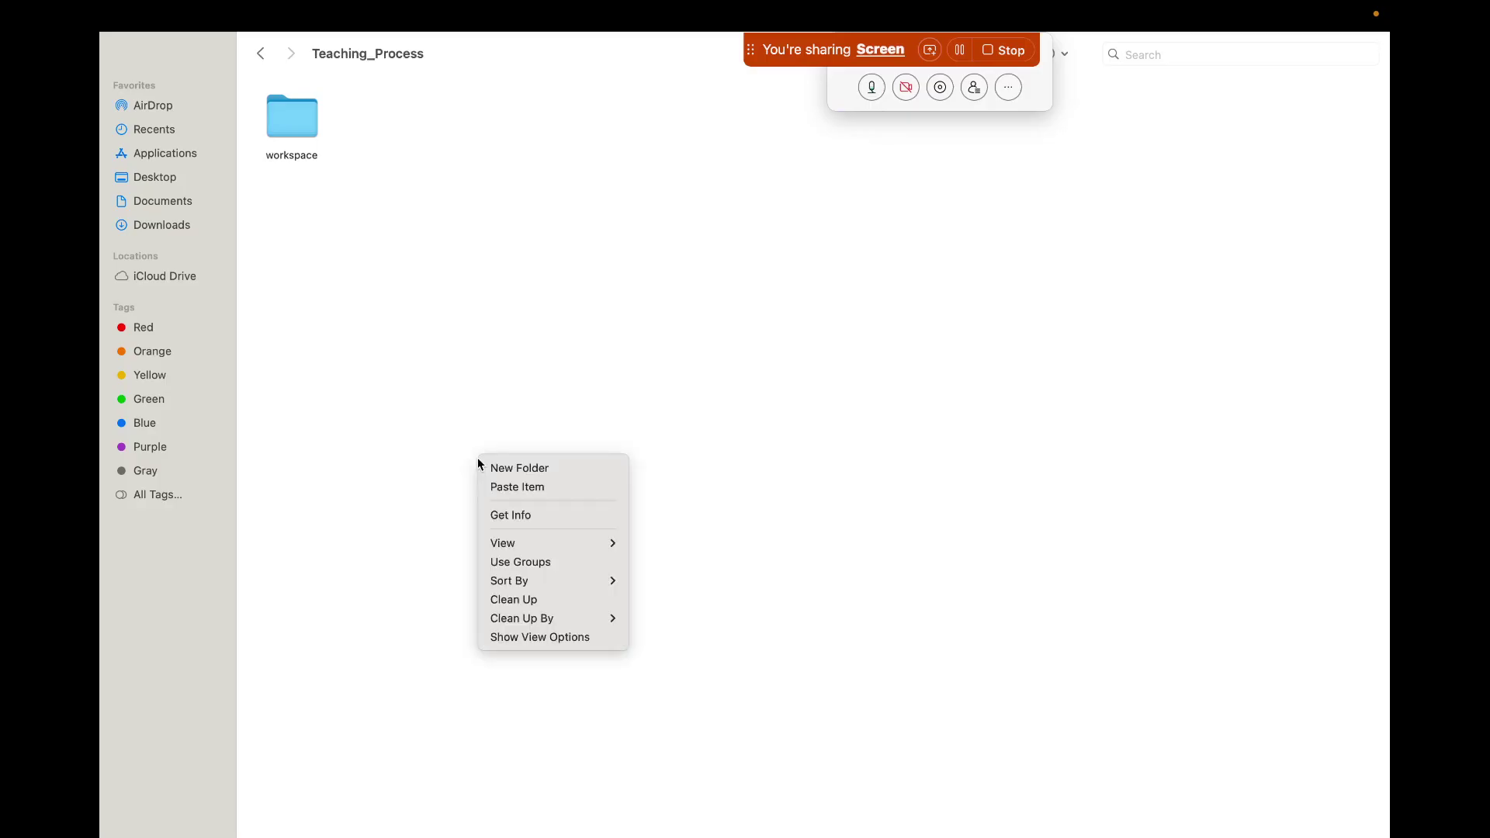
left_click(524, 468)
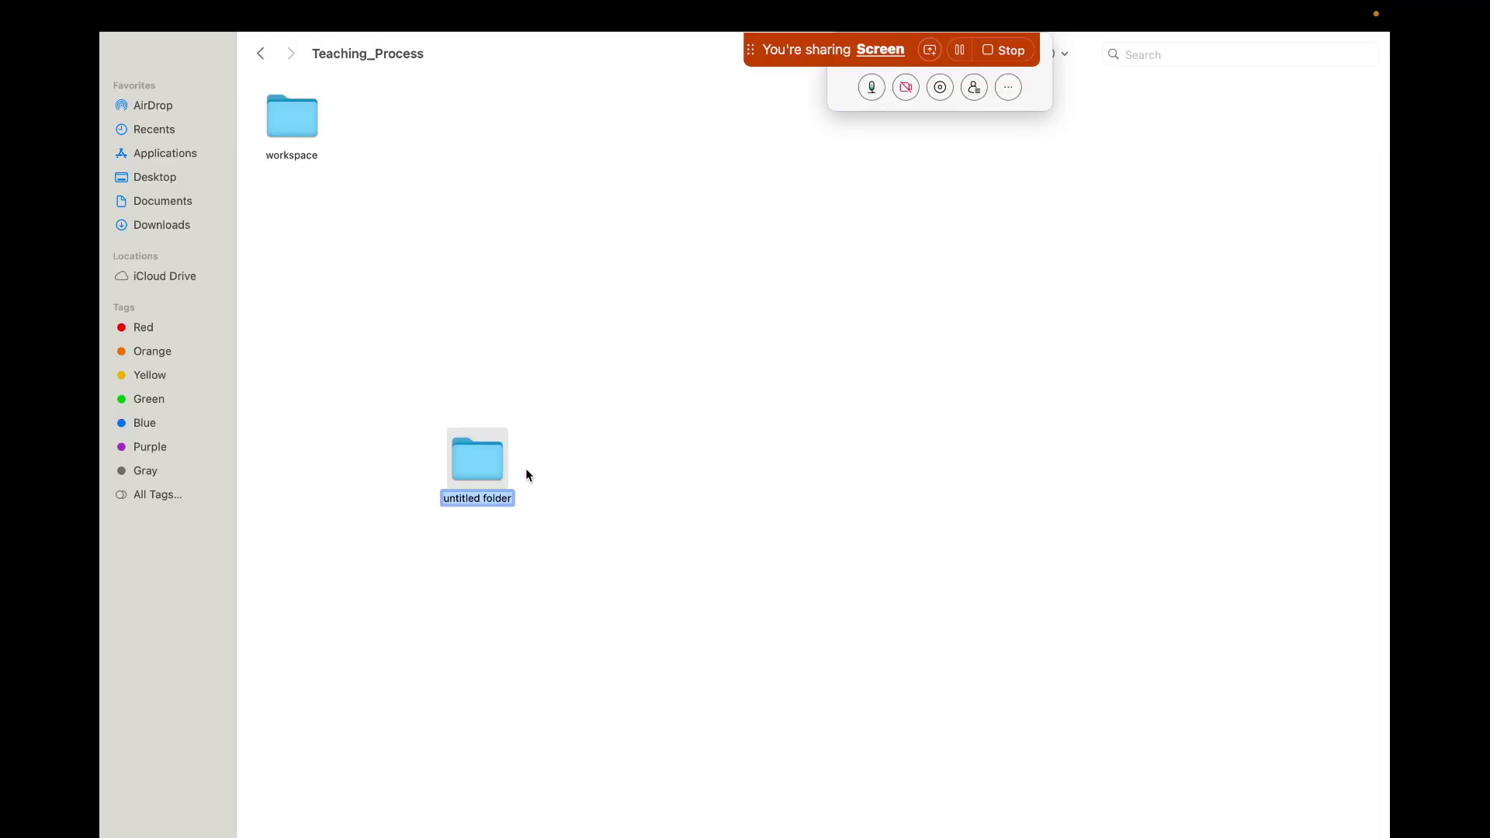
type("So")
key("BackSpace")
key("BackSpace")
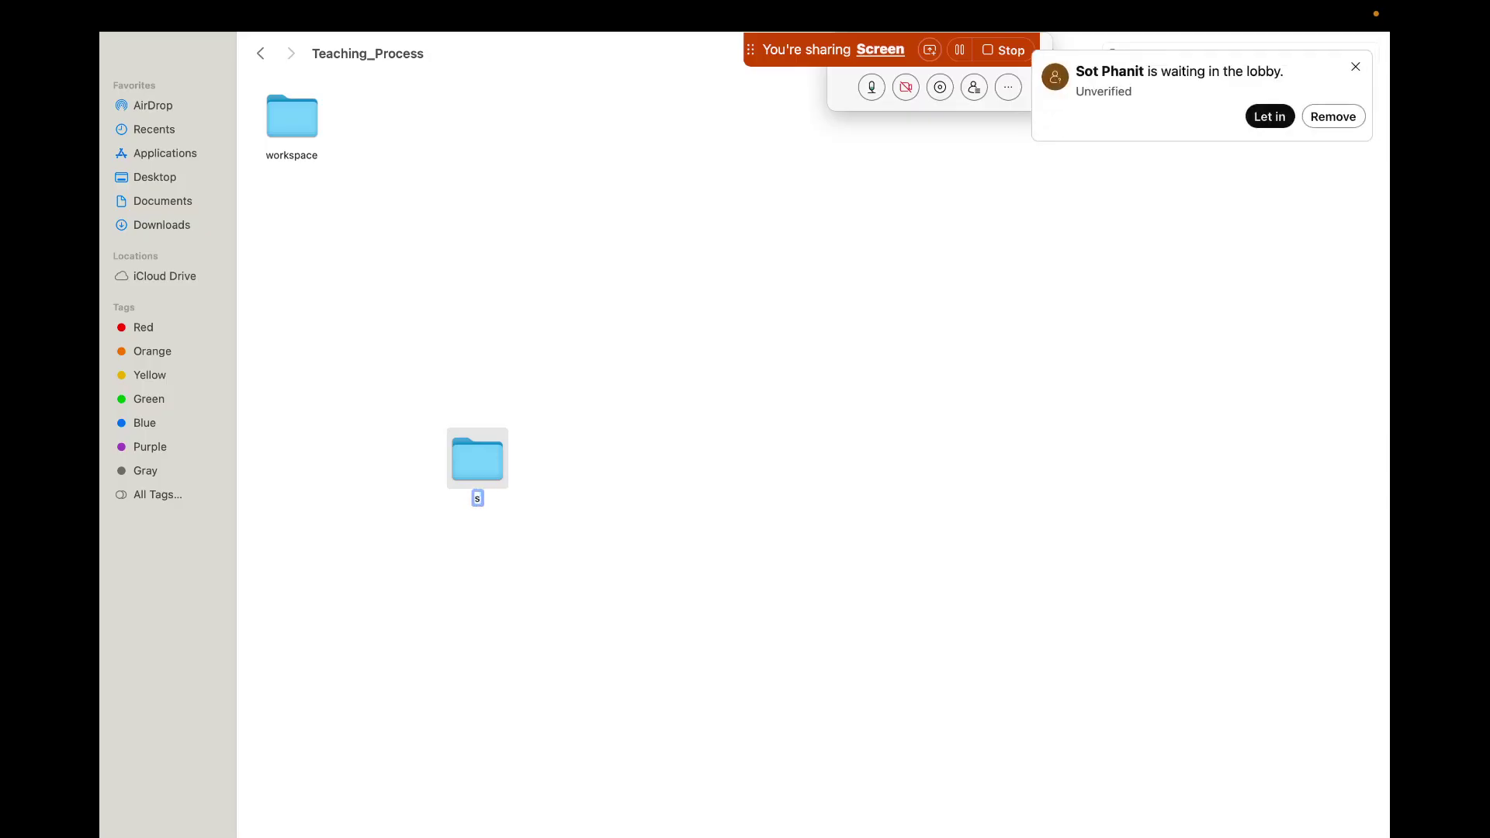
type("sourcecode")
key("Return")
double_click(475, 468)
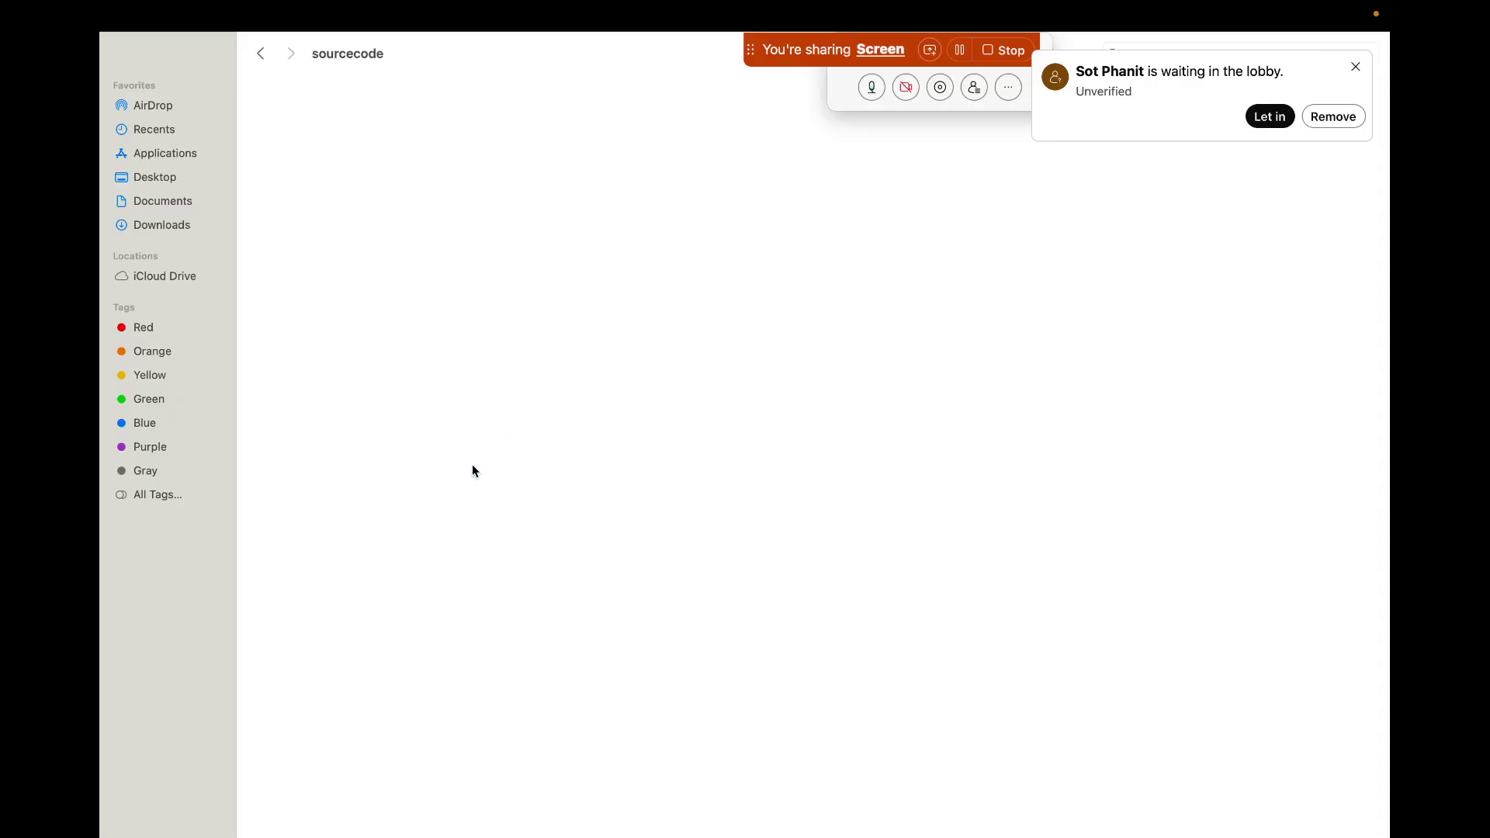
Step: Paste and extract room-service.zip in the sourcecode folder, moving the extracted room-service folder below the archive
left_click(1269, 116)
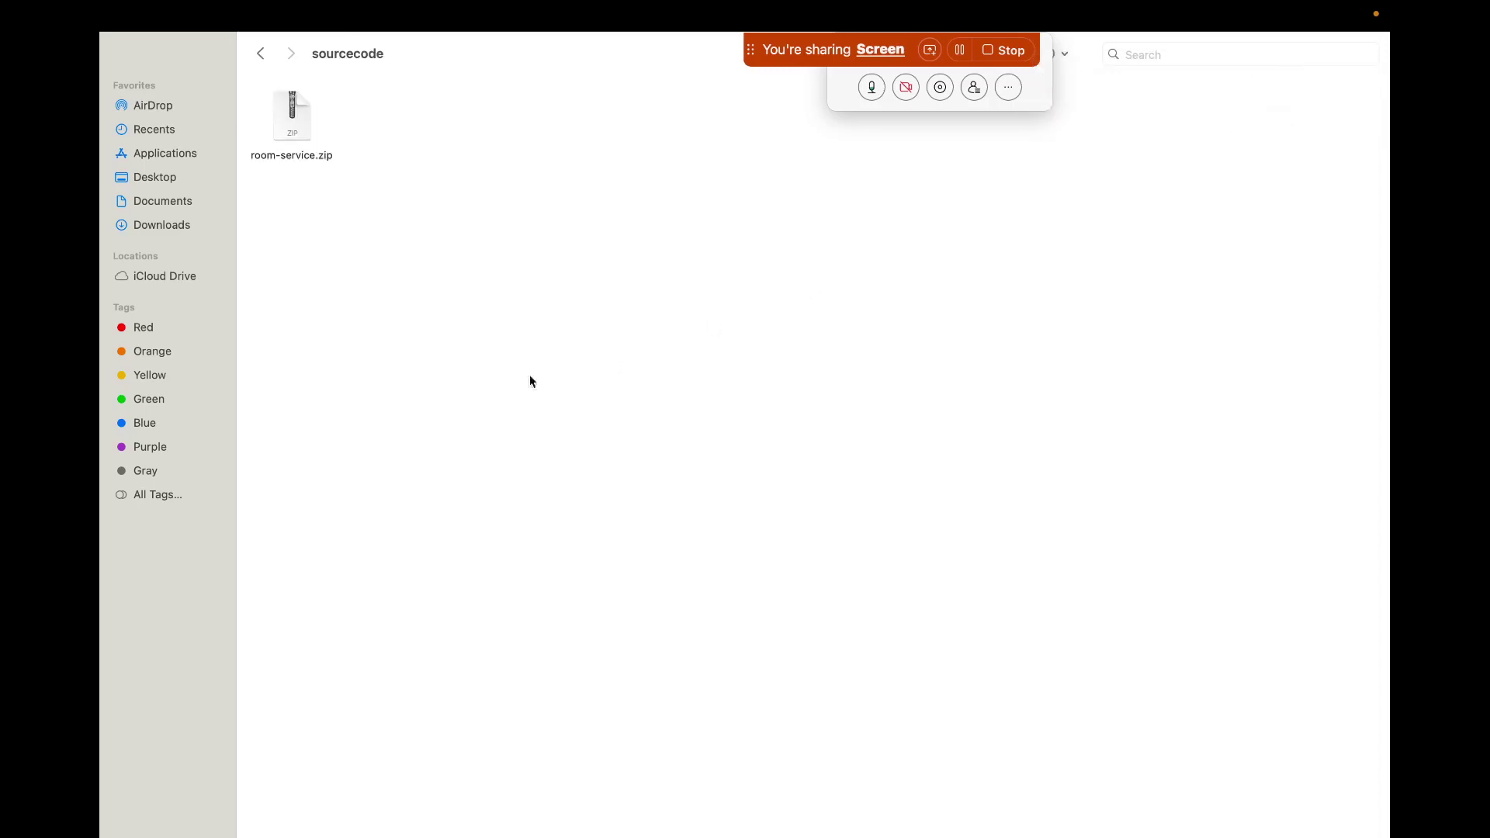
left_click(295, 129)
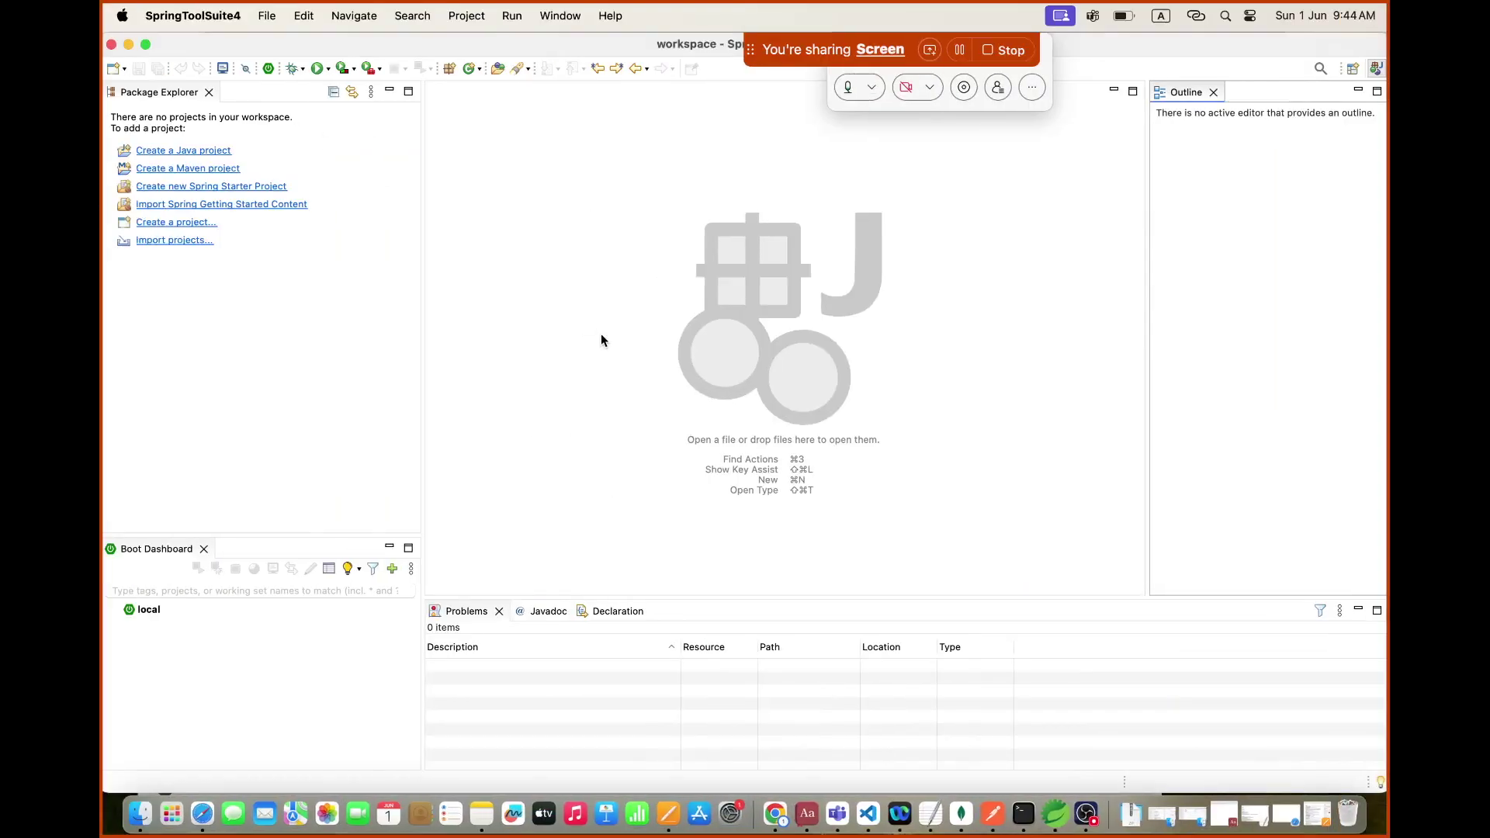
left_click(140, 813)
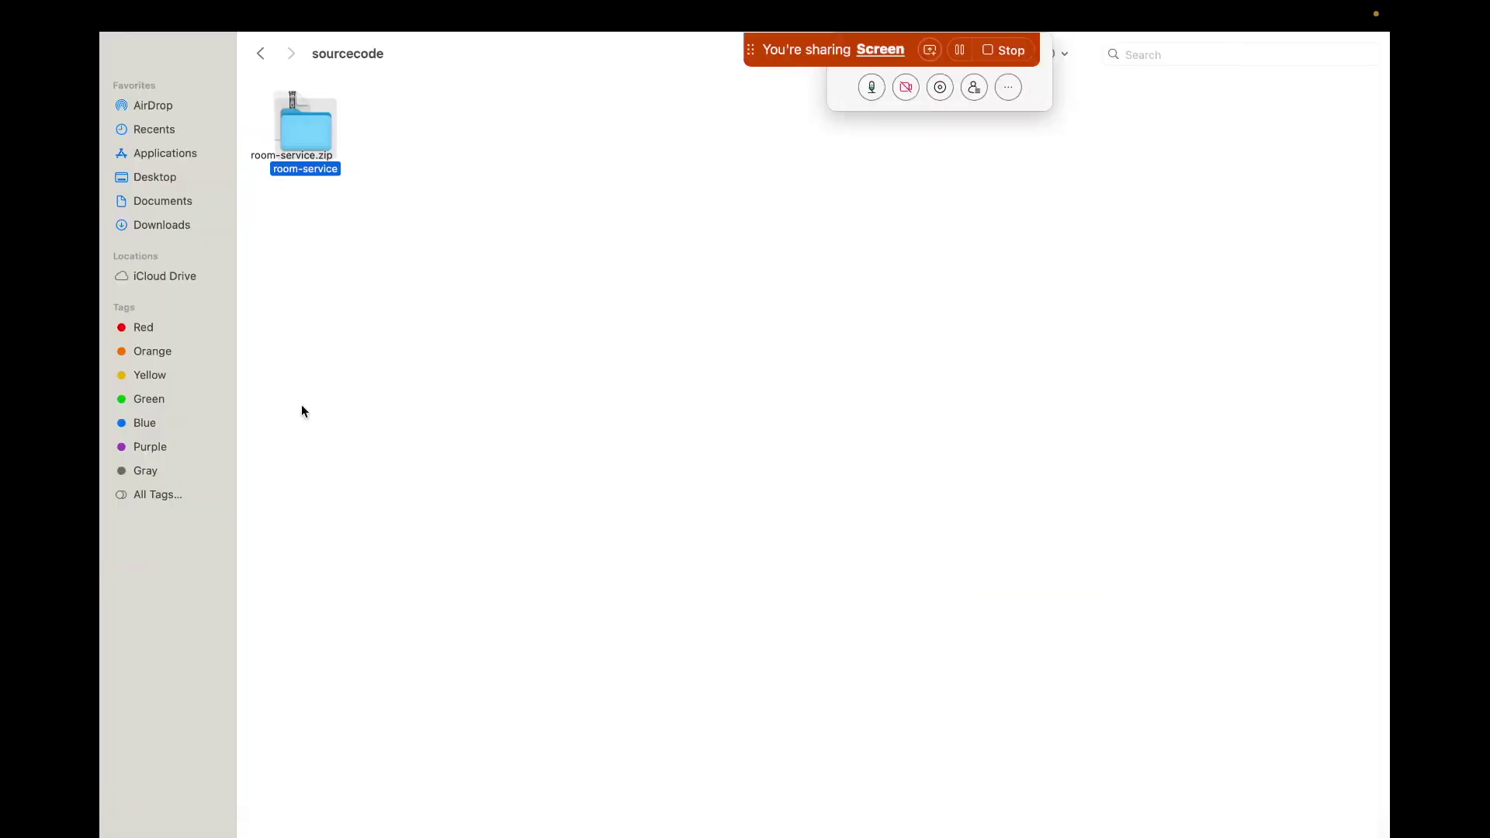
left_click_drag(320, 140, 328, 357)
left_click(584, 329)
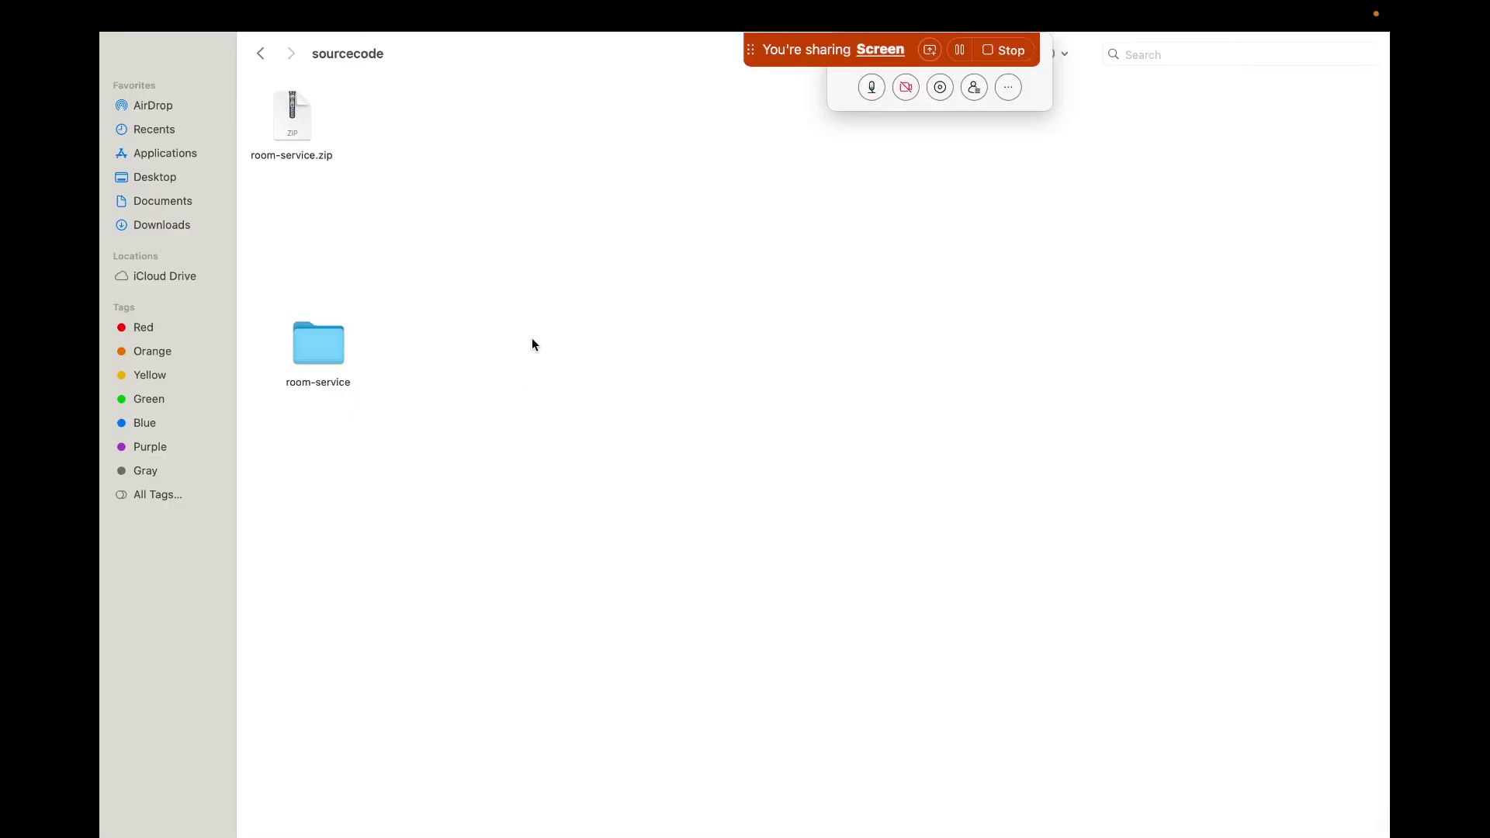
Step: Switch to SpringToolSuite4 and start the import wizard for Existing Maven Projects
key("super+Tab")
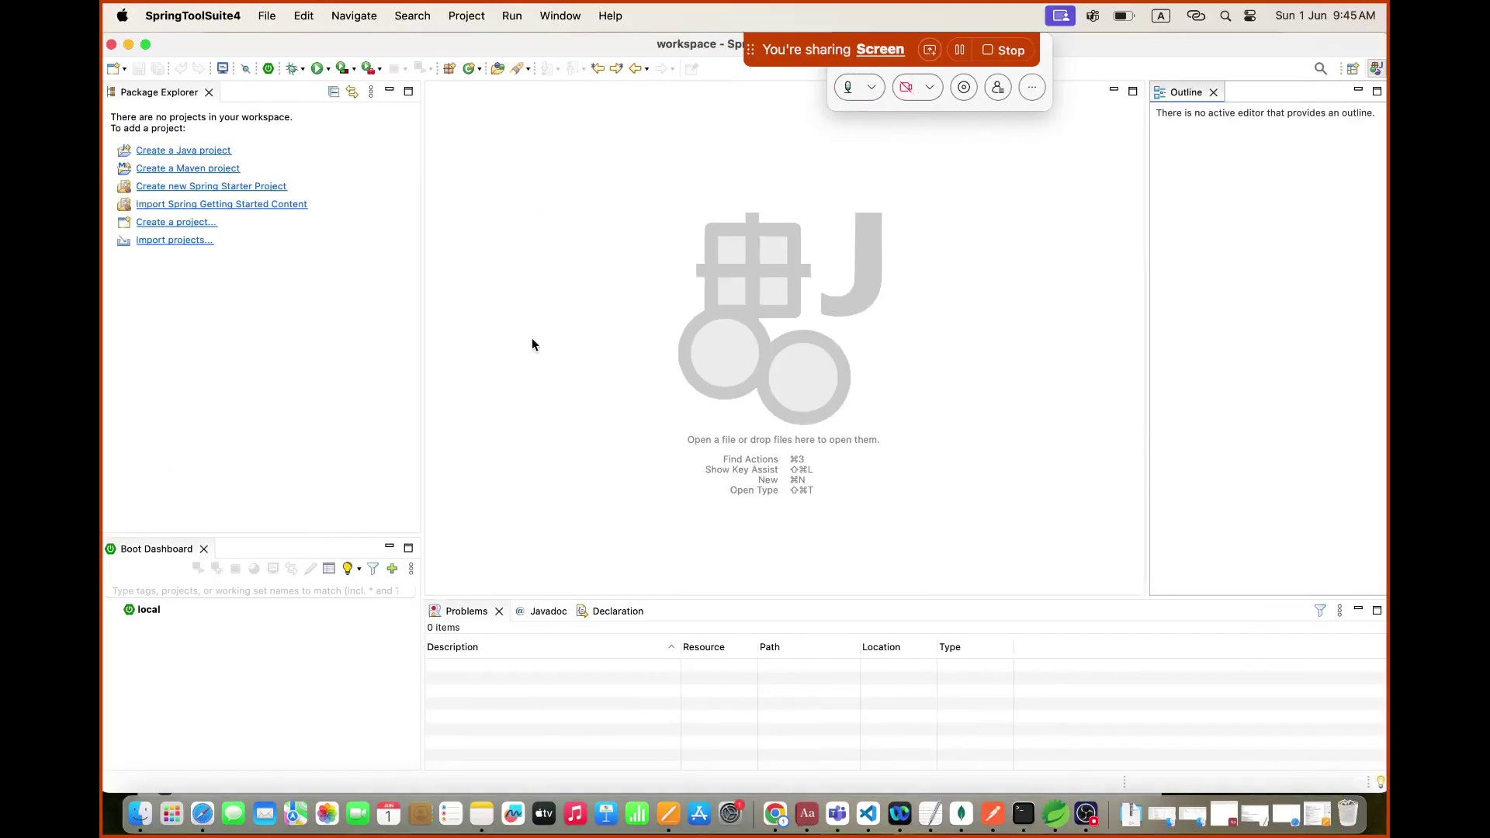
left_click(269, 17)
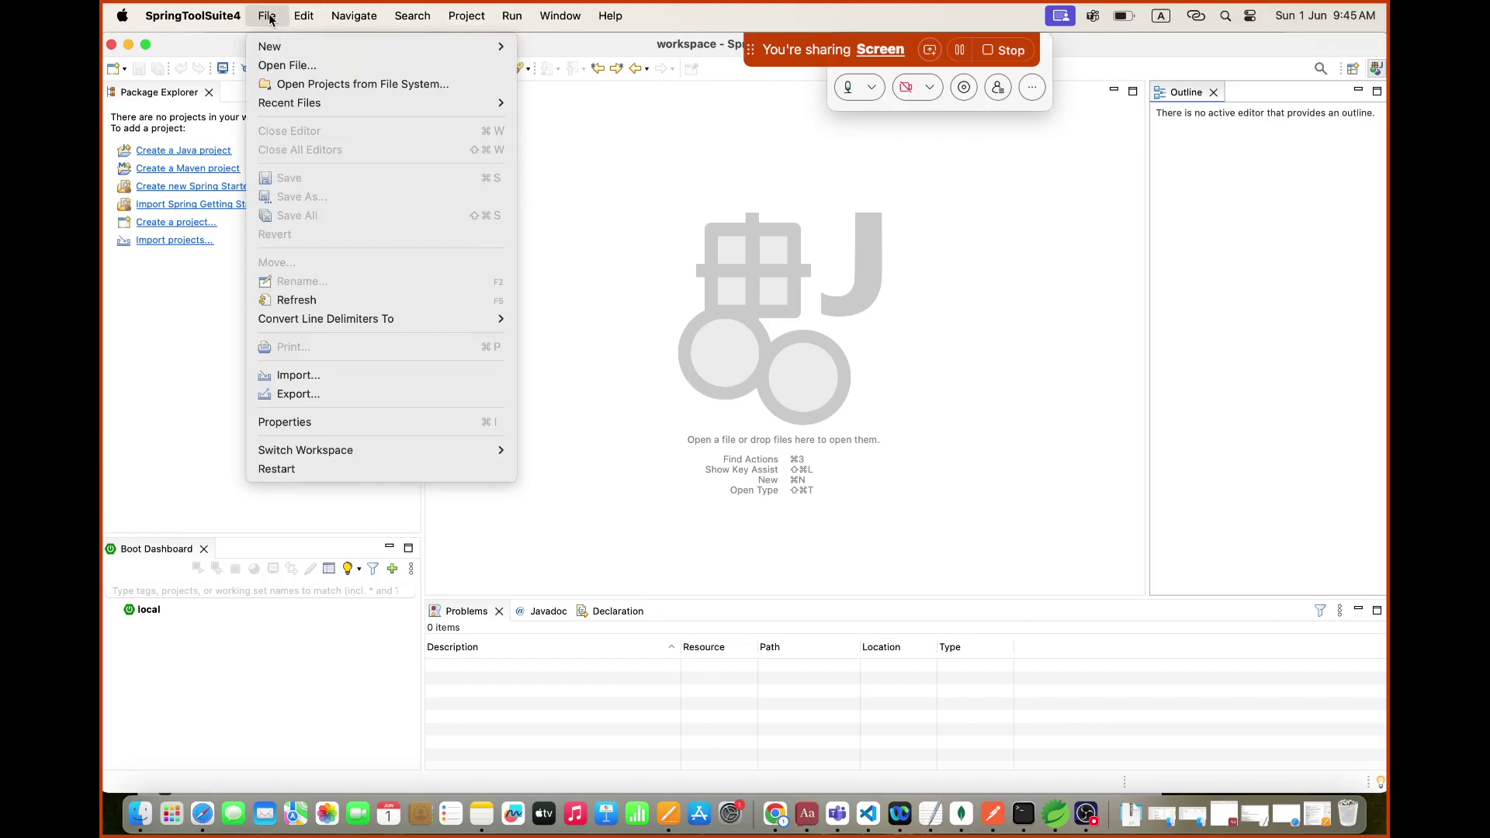
left_click(300, 376)
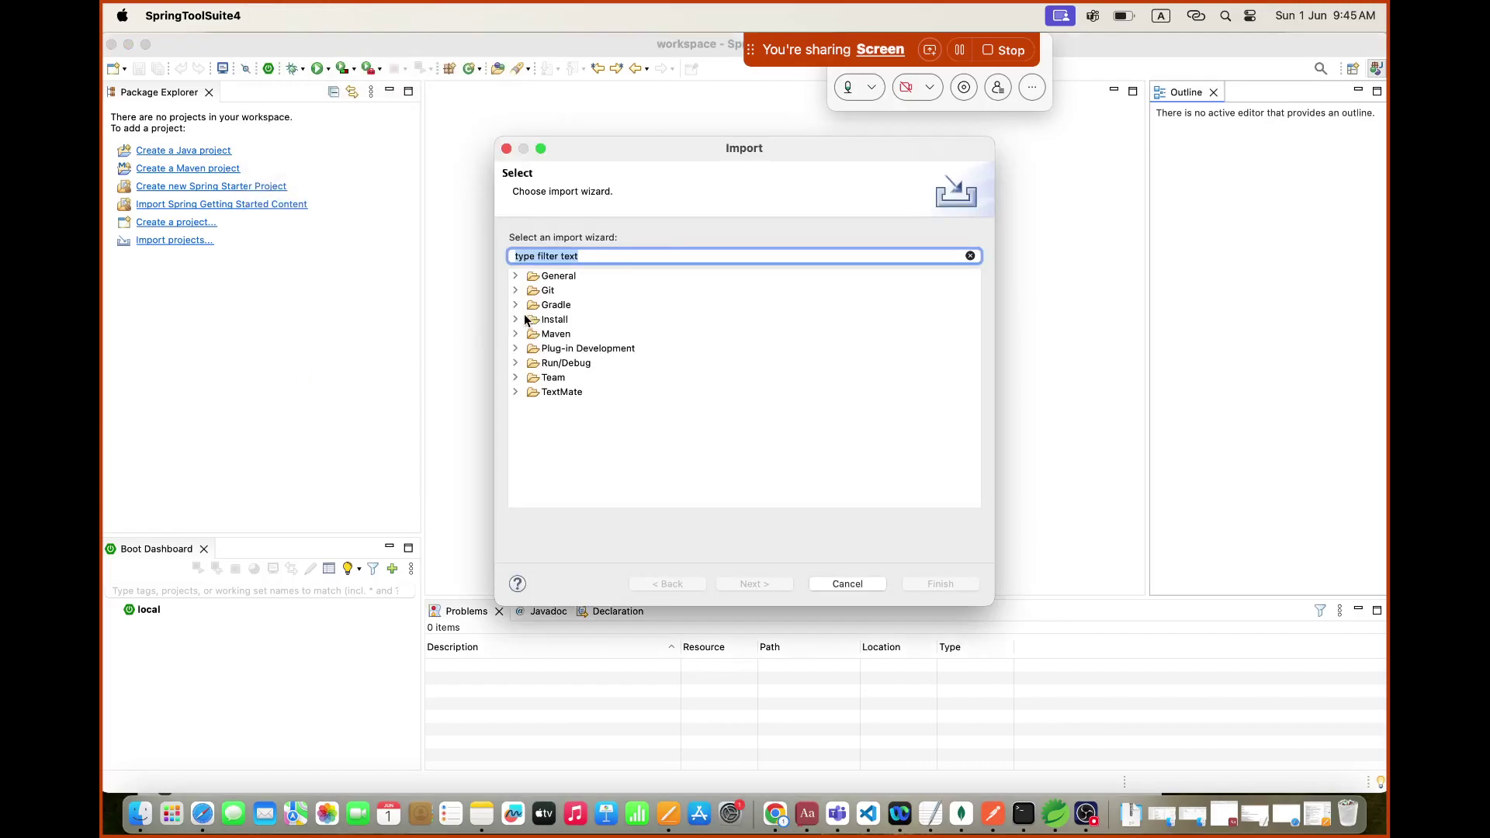
left_click(516, 334)
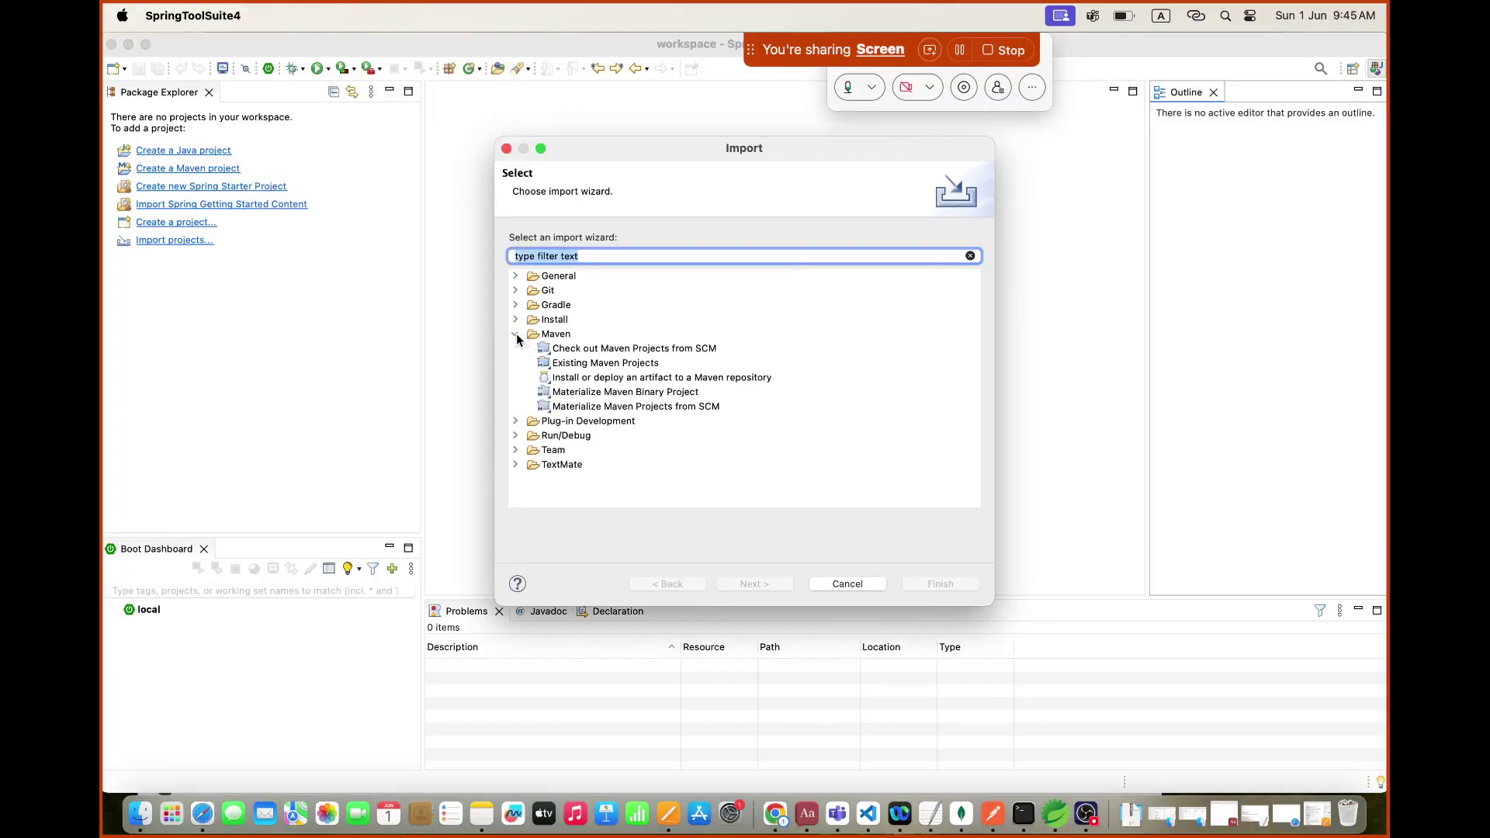
double_click(593, 362)
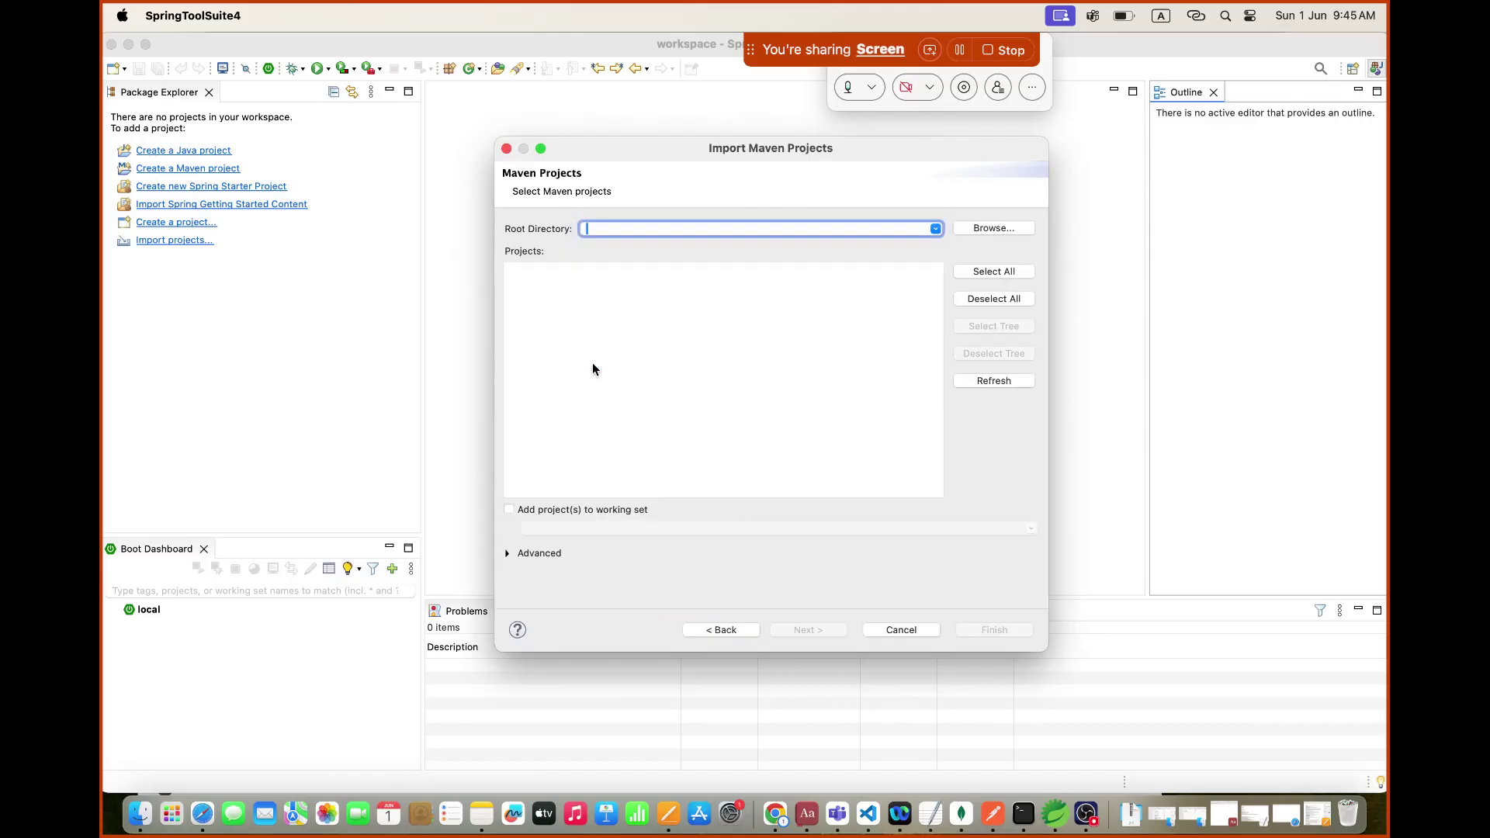
Step: Import the Maven project using Documents/Data/Teaching_Process/sourcecode/room-service as the root directory
left_click(992, 229)
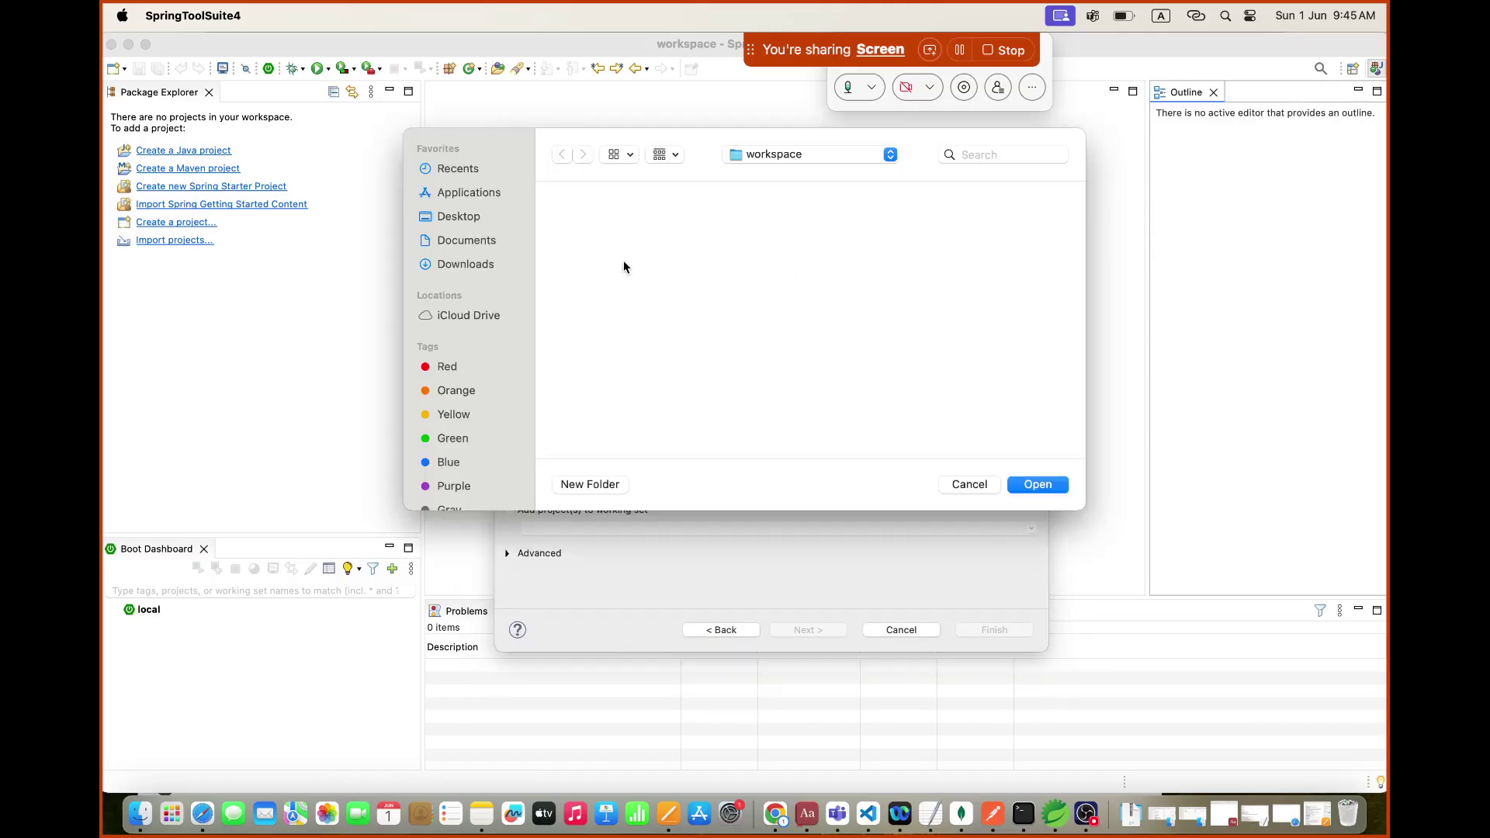
left_click(481, 240)
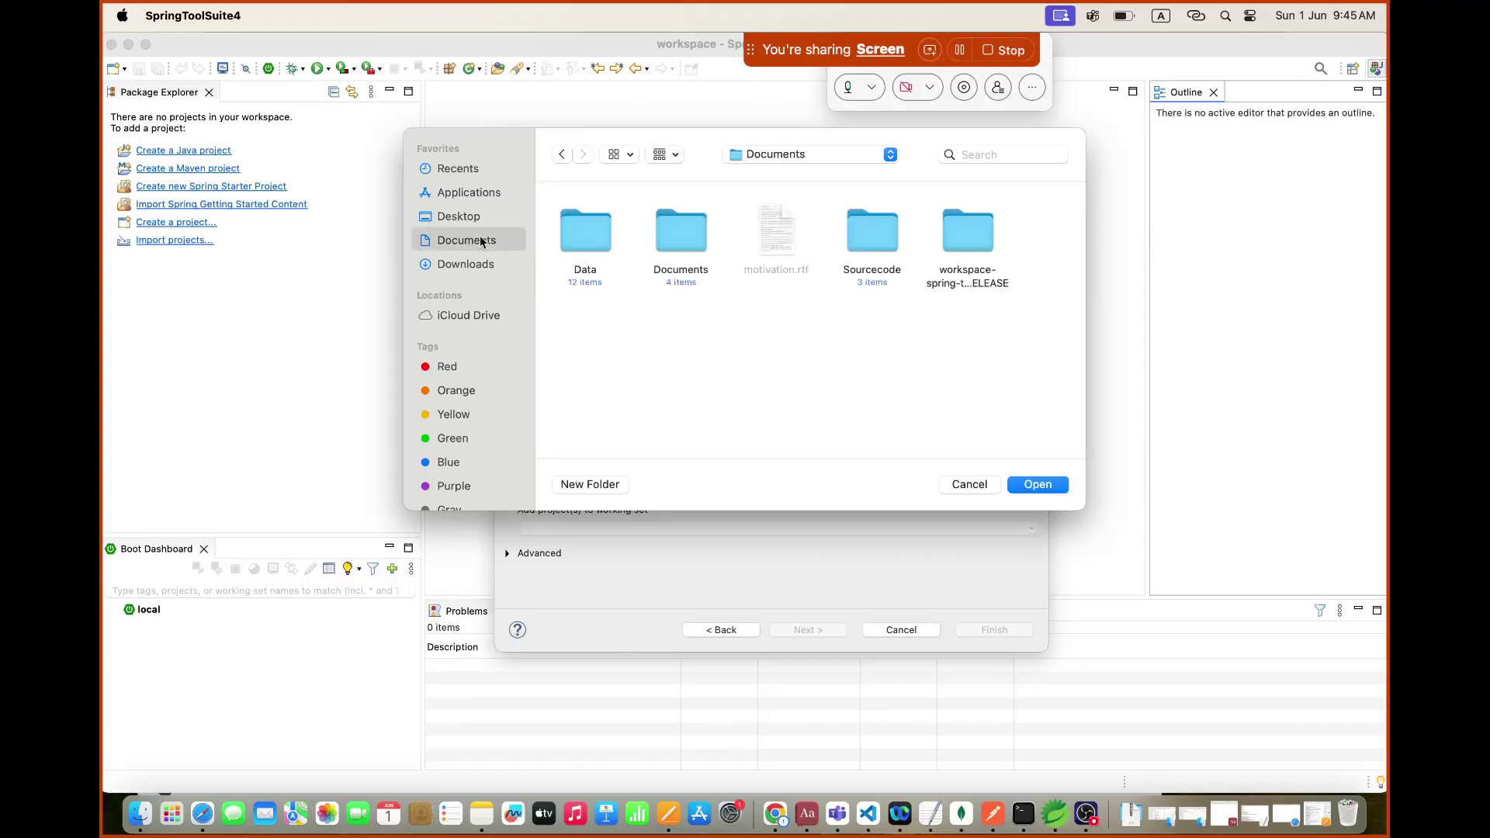
left_click(595, 238)
double_click(596, 238)
scroll(881, 376, "down", 2)
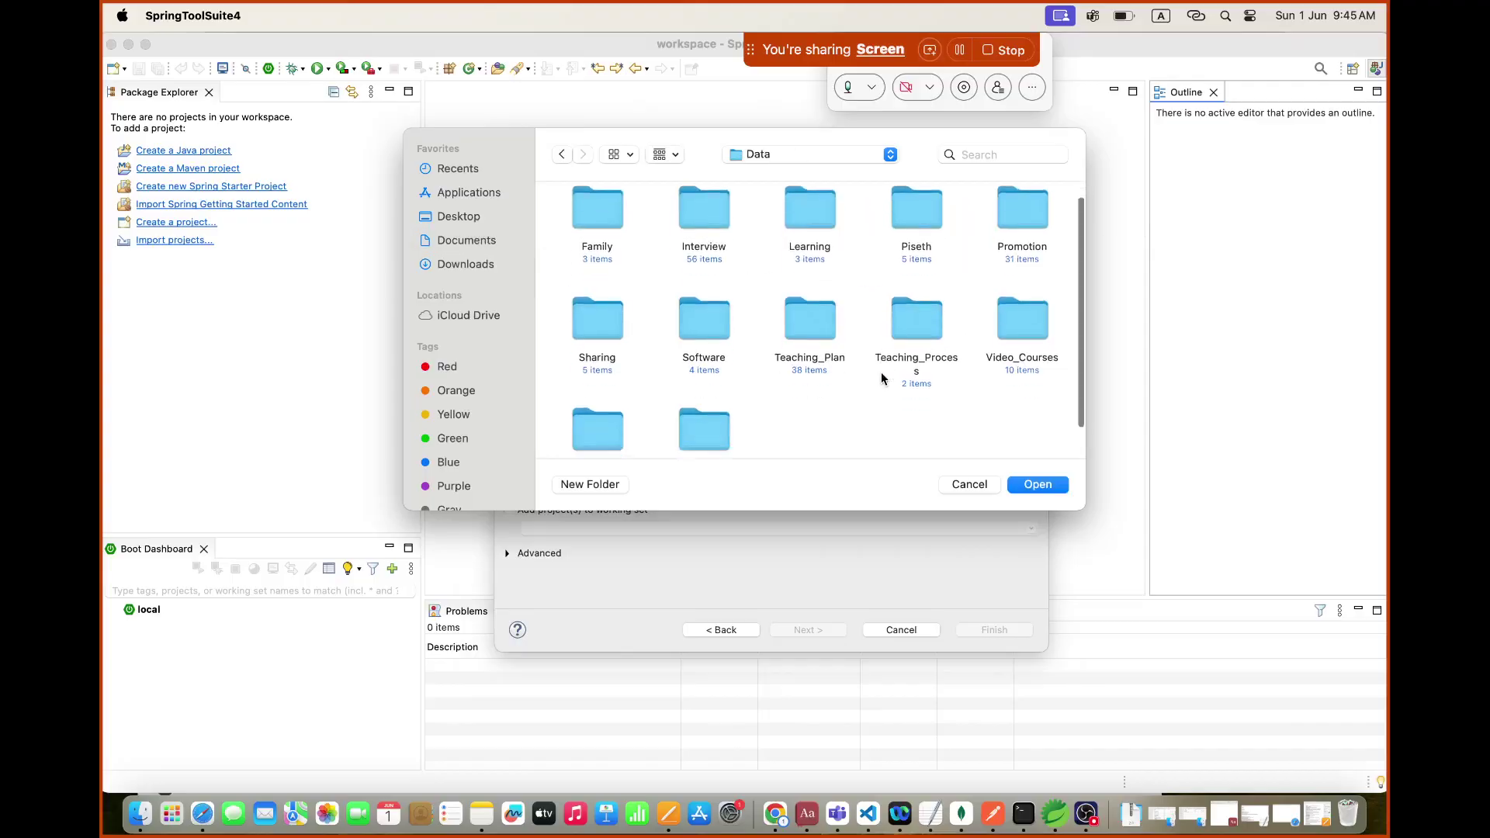
scroll(924, 359, "up", 2)
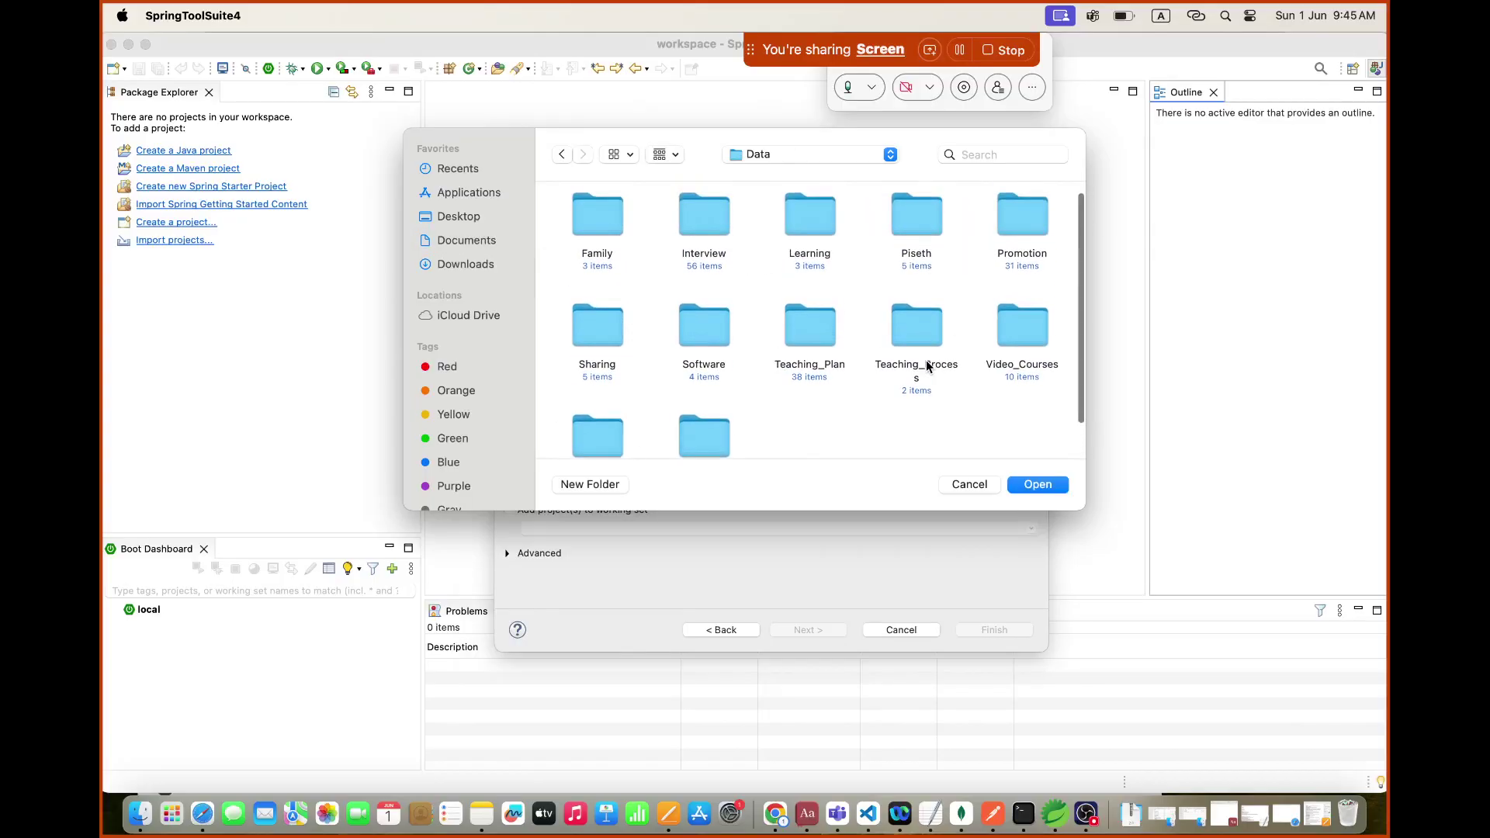
left_click(923, 339)
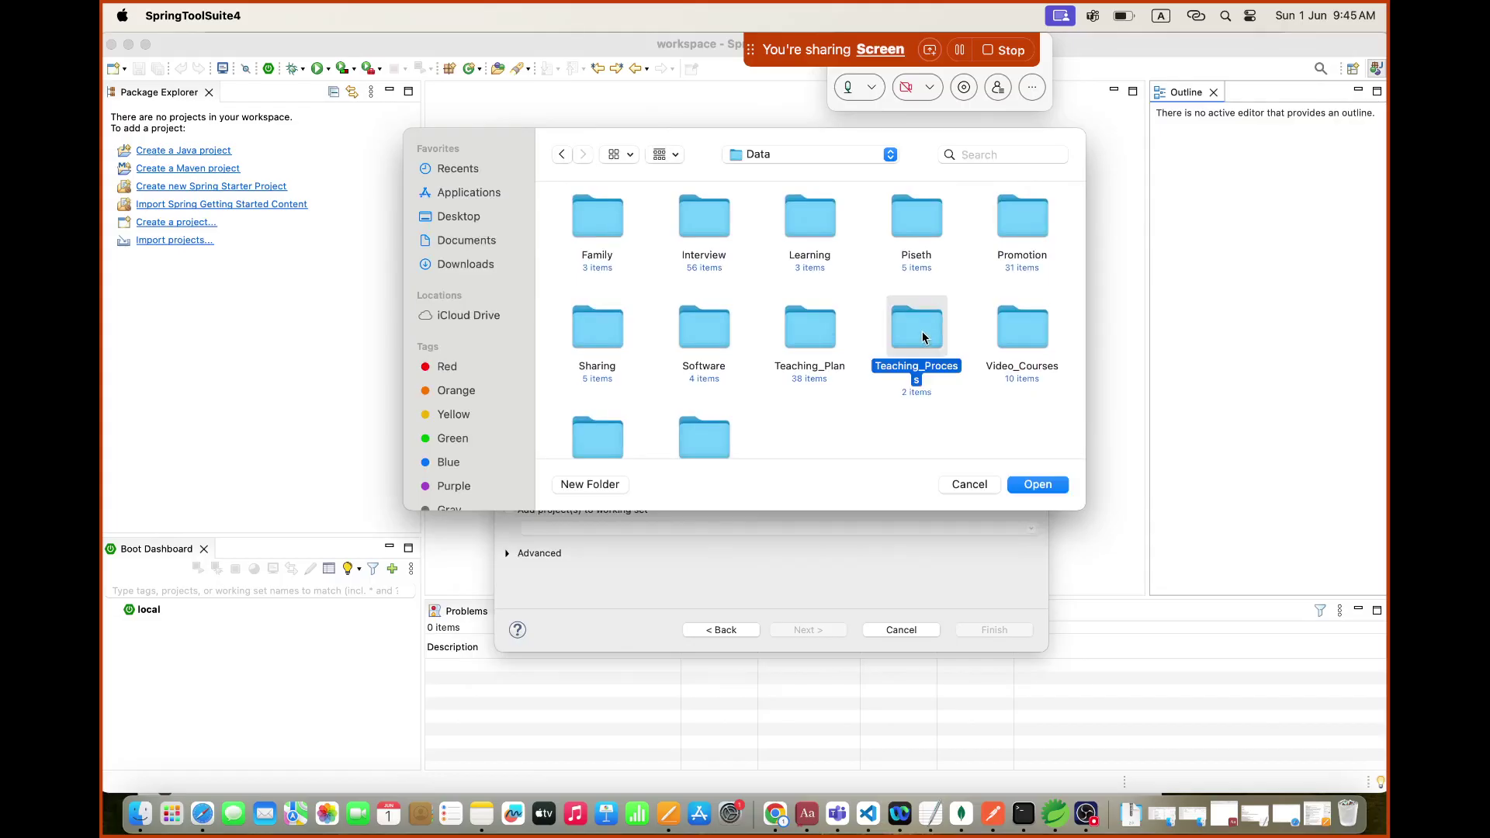
double_click(923, 338)
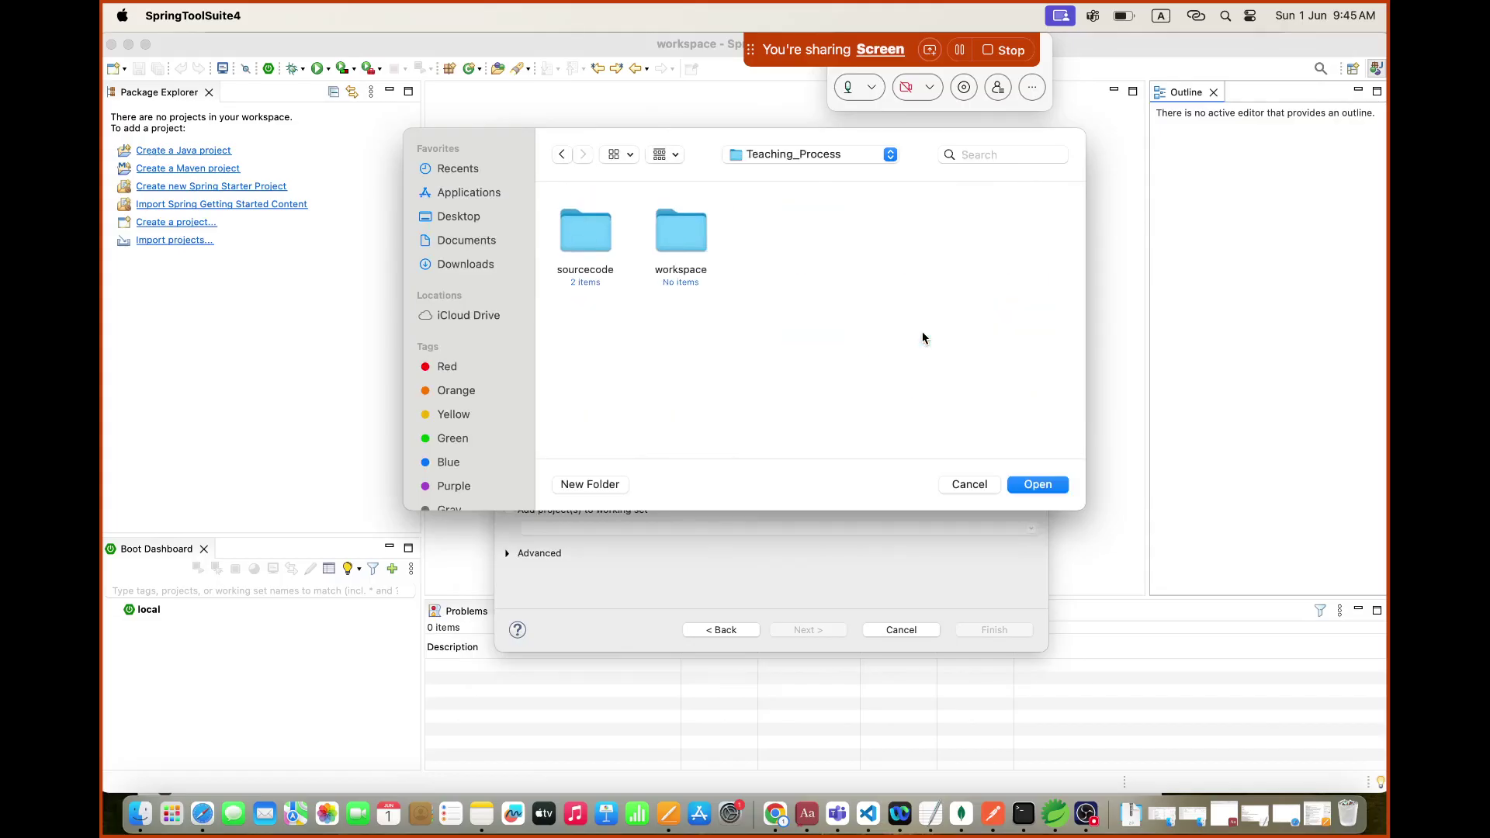
double_click(599, 245)
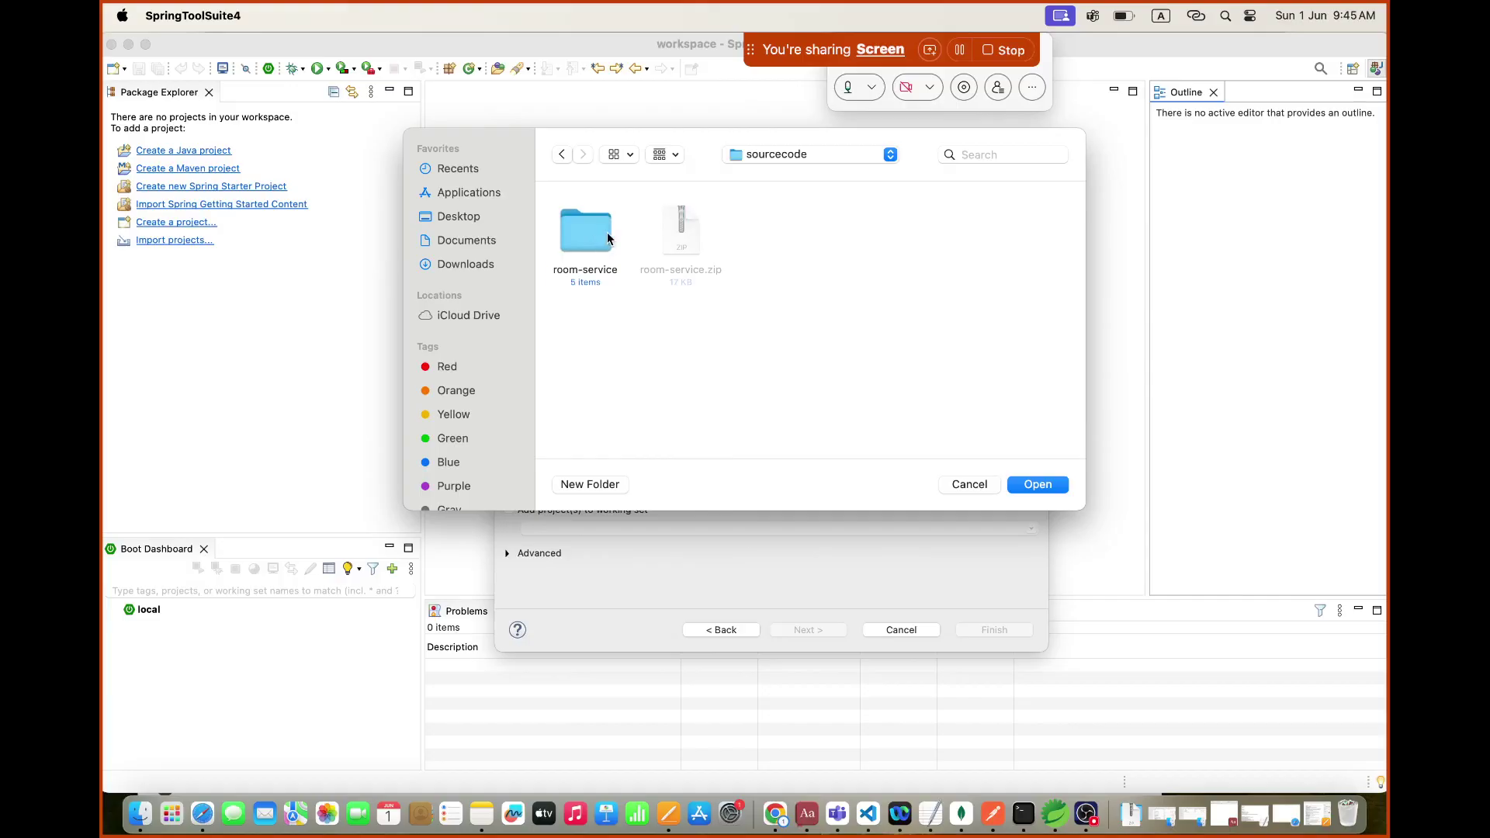
double_click(598, 245)
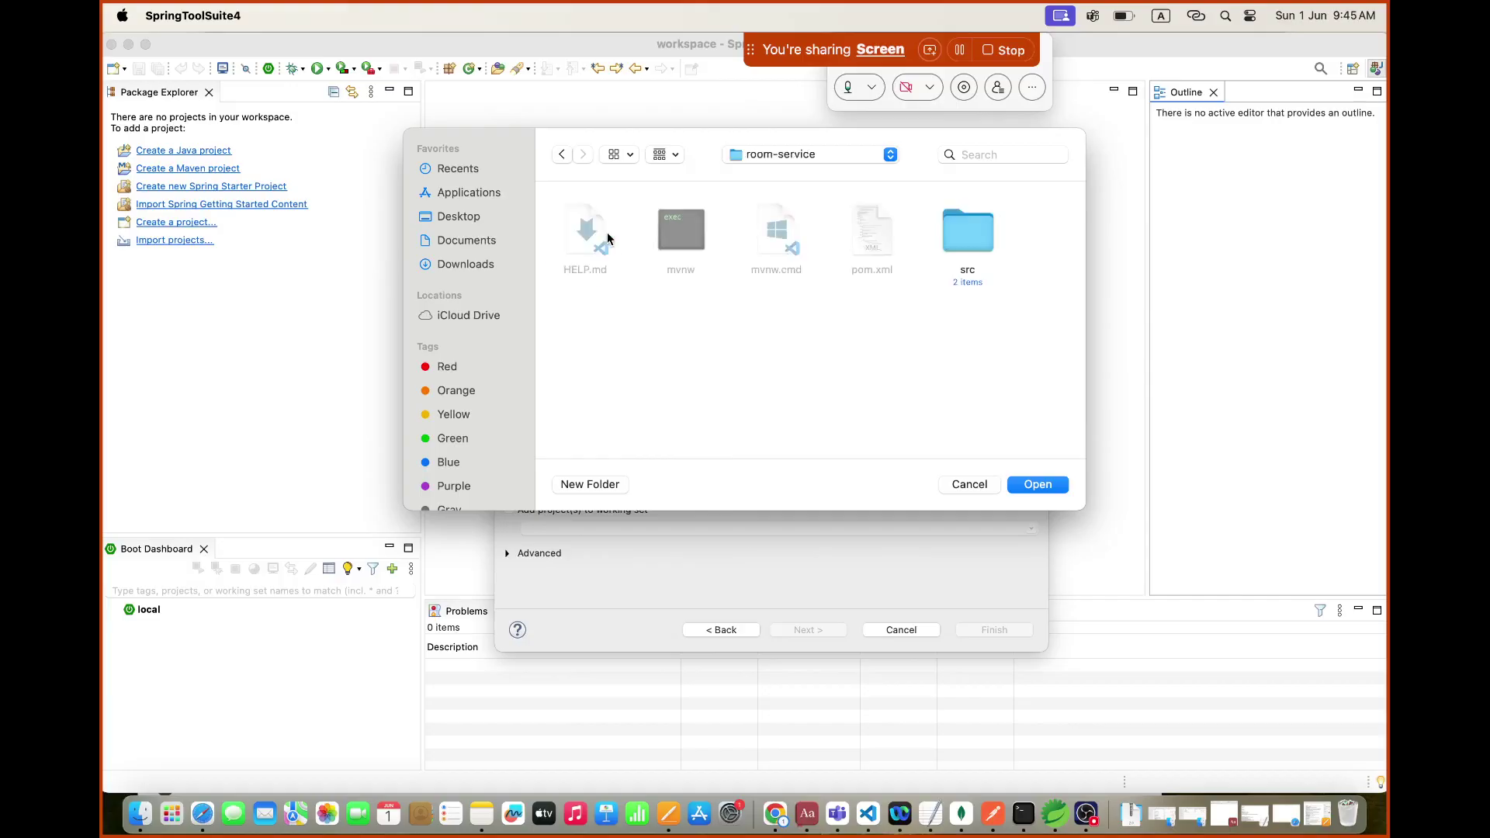
left_click(1046, 485)
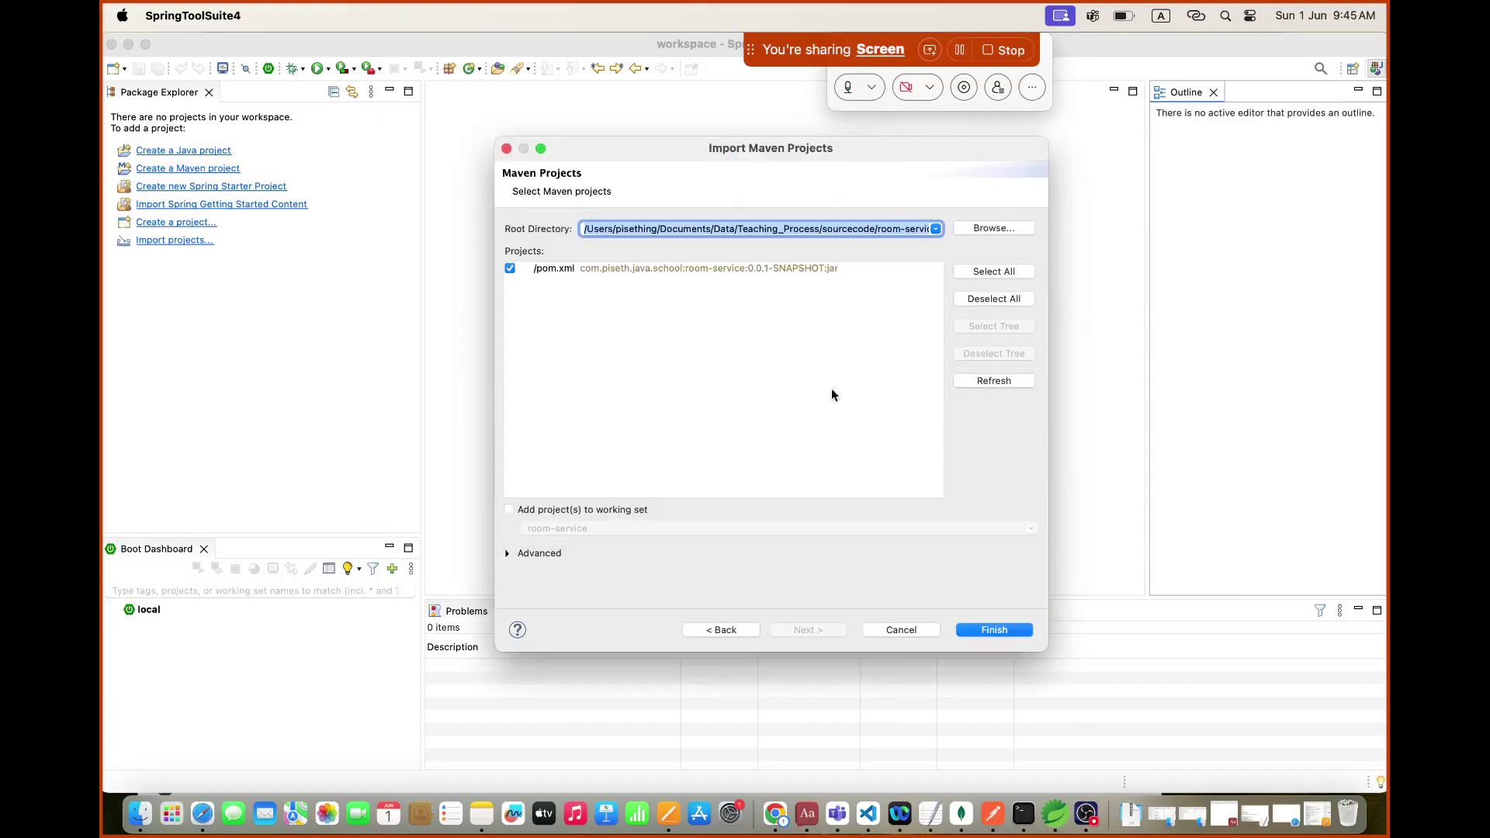
left_click(1000, 630)
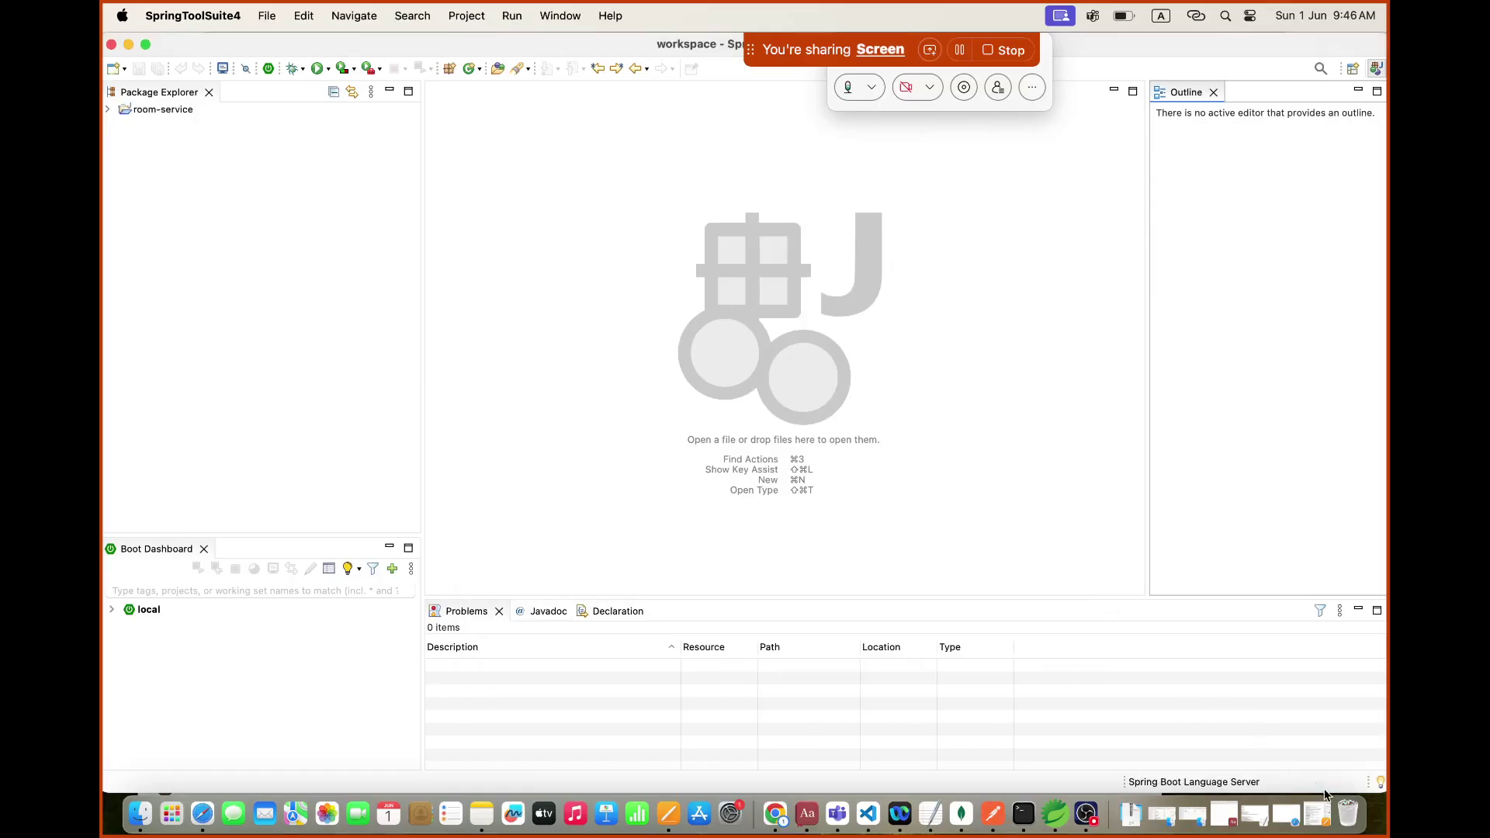
Step: Expand the room-service project and open pom.xml to review its properties, dependencies and build plugins
left_click(108, 109)
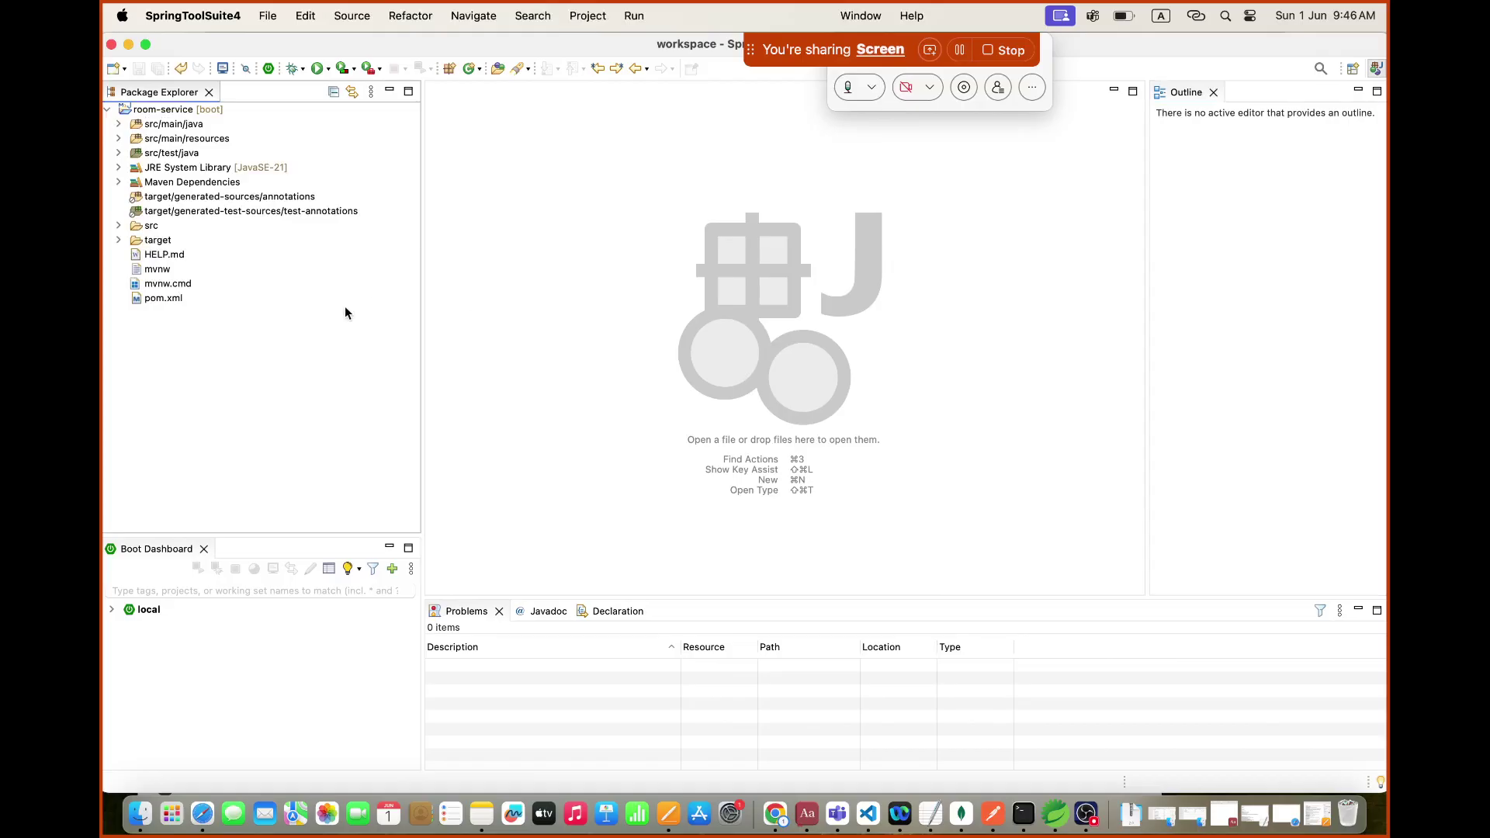
double_click(165, 299)
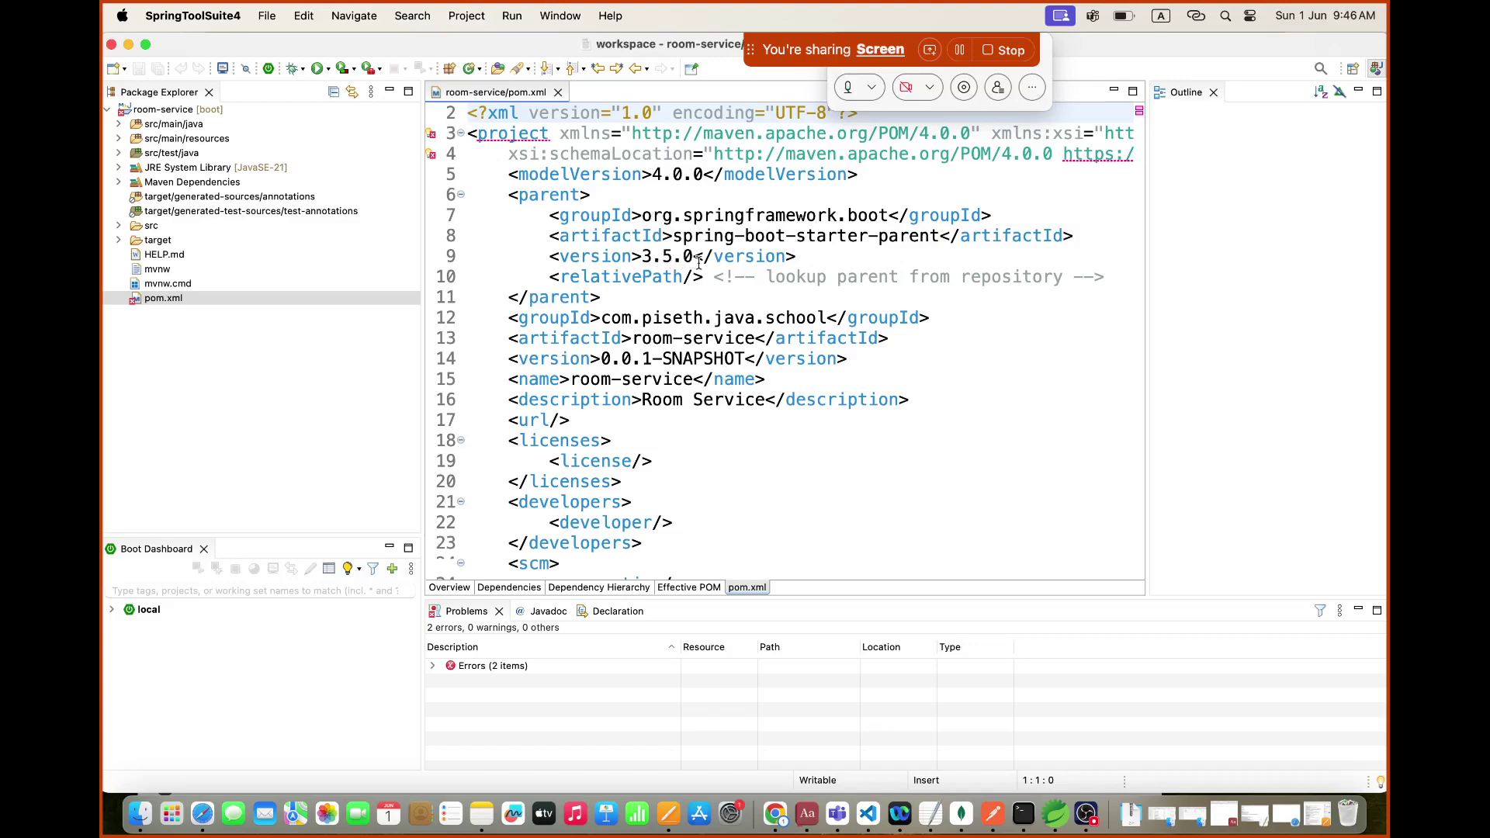
scroll(713, 383, "down", 8)
scroll(713, 383, "down", 12)
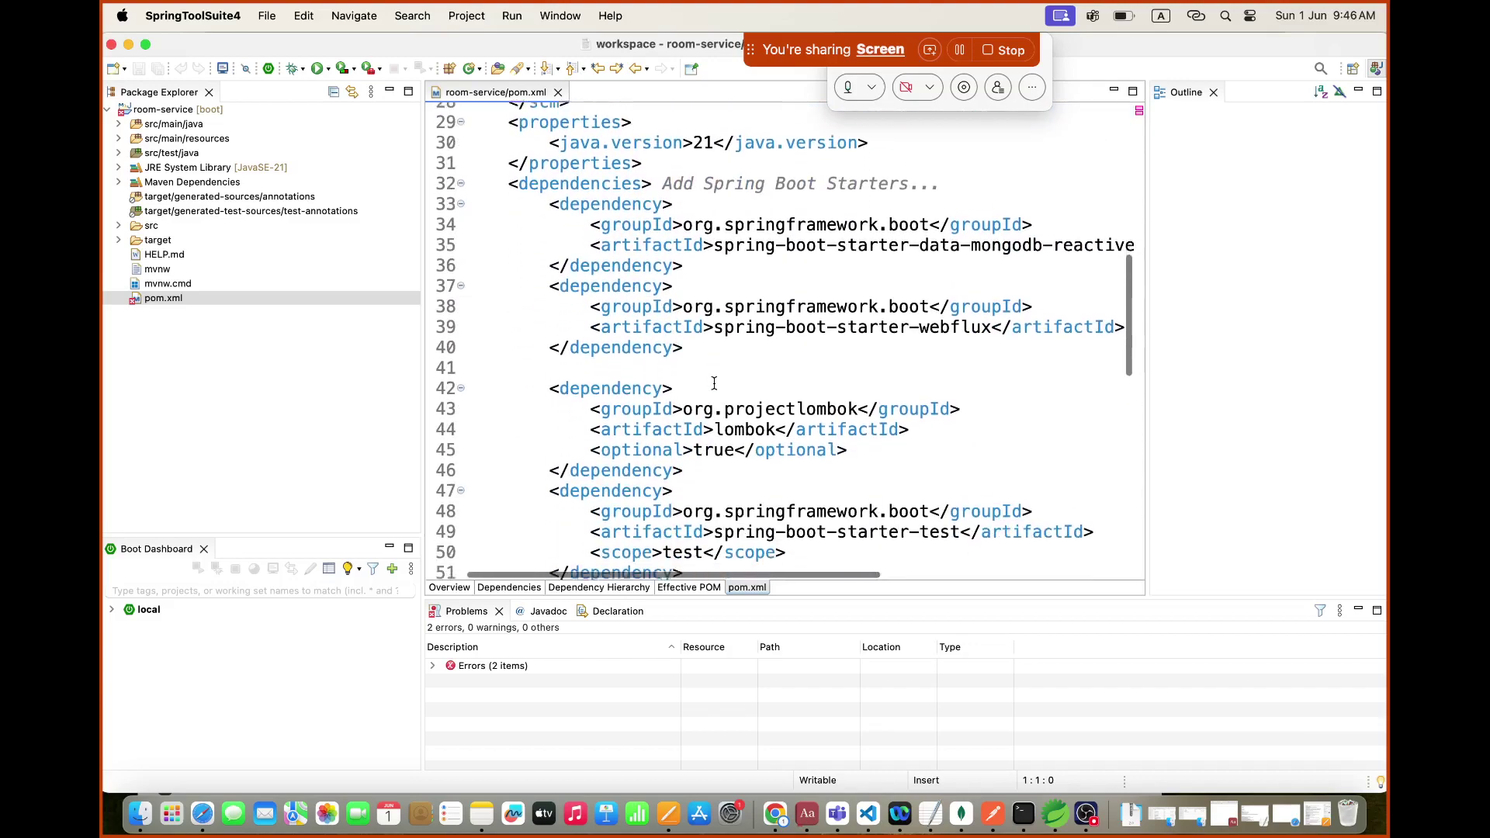
scroll(714, 383, "down", 3)
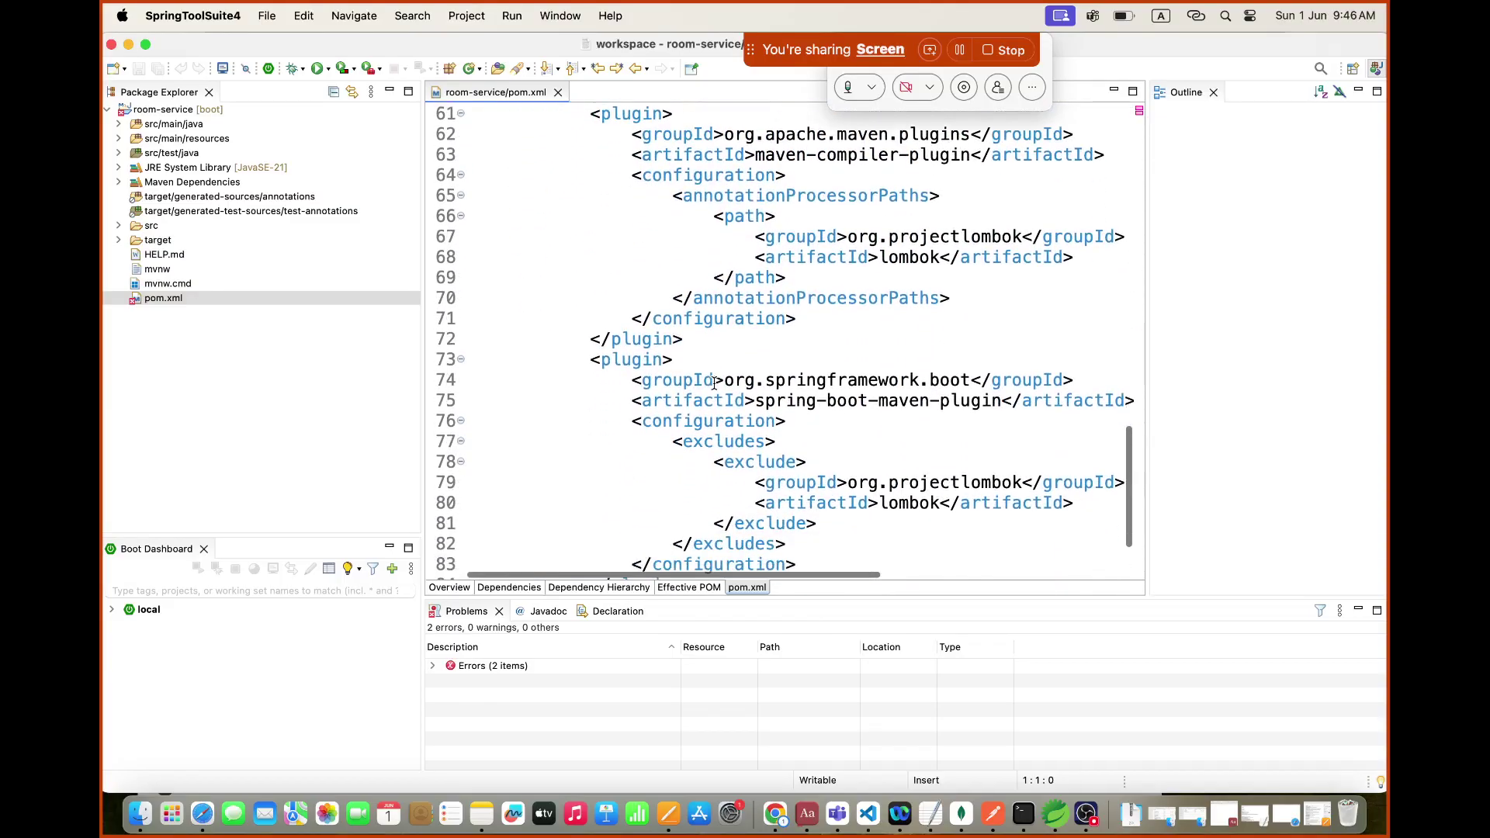
scroll(836, 342, "up", 6)
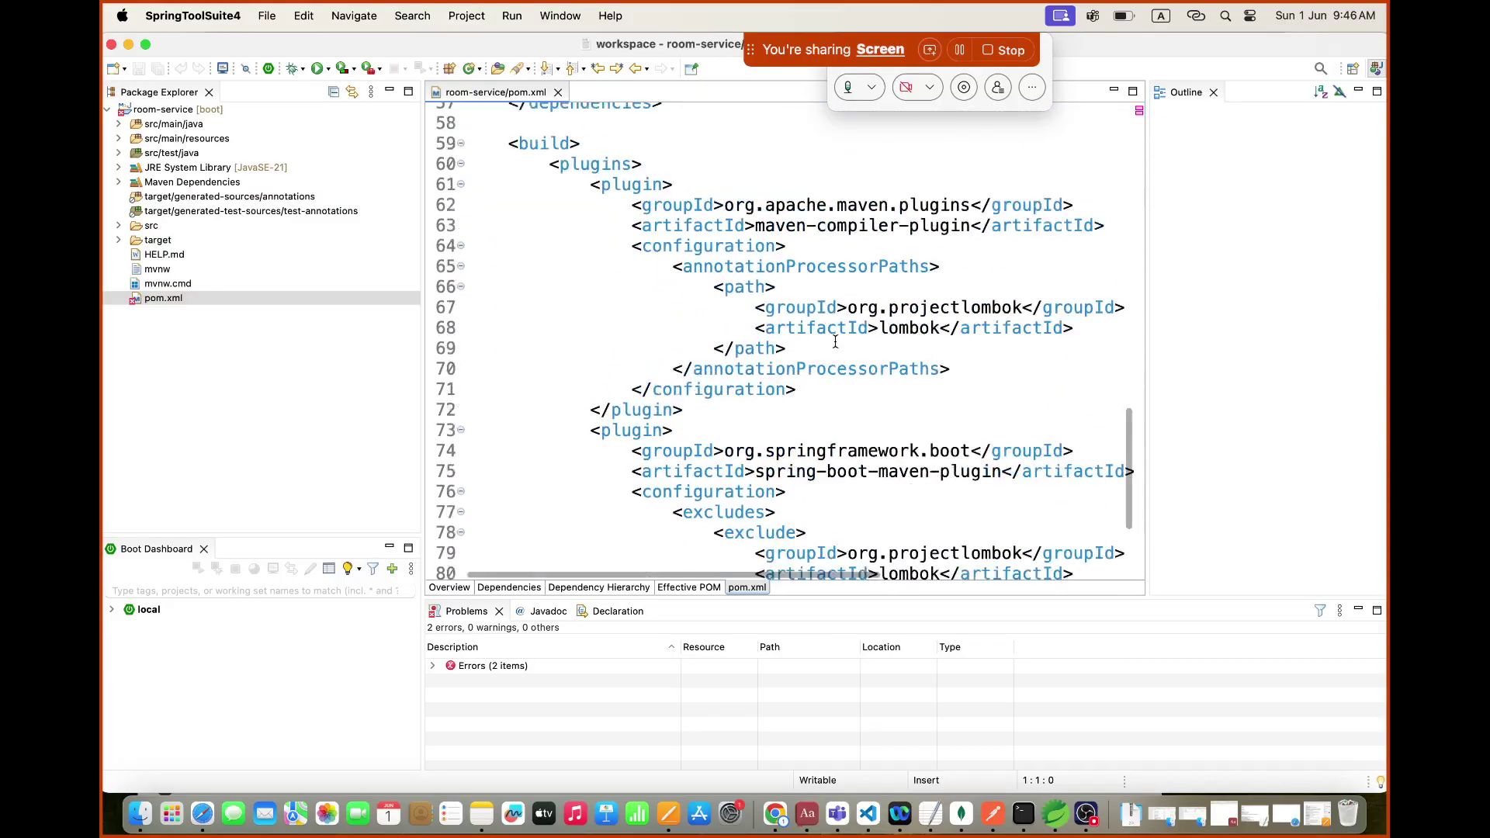
scroll(836, 341, "up", 11)
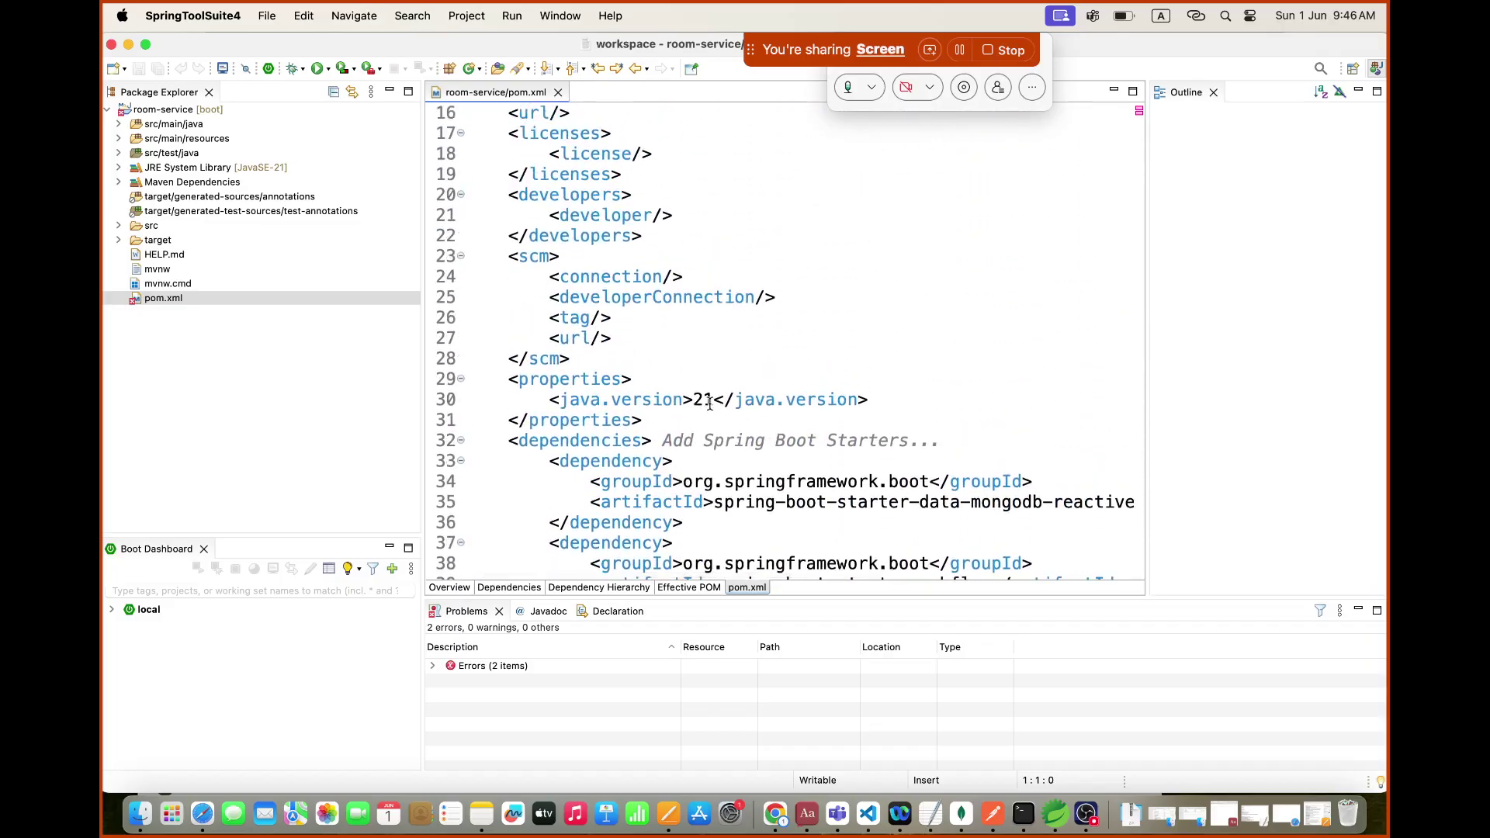
Step: Check the Spring Boot version options in Spring Initializr in Chrome, returning to the parent section of pom.xml in SpringToolSuite4
scroll(709, 403, "up", 5)
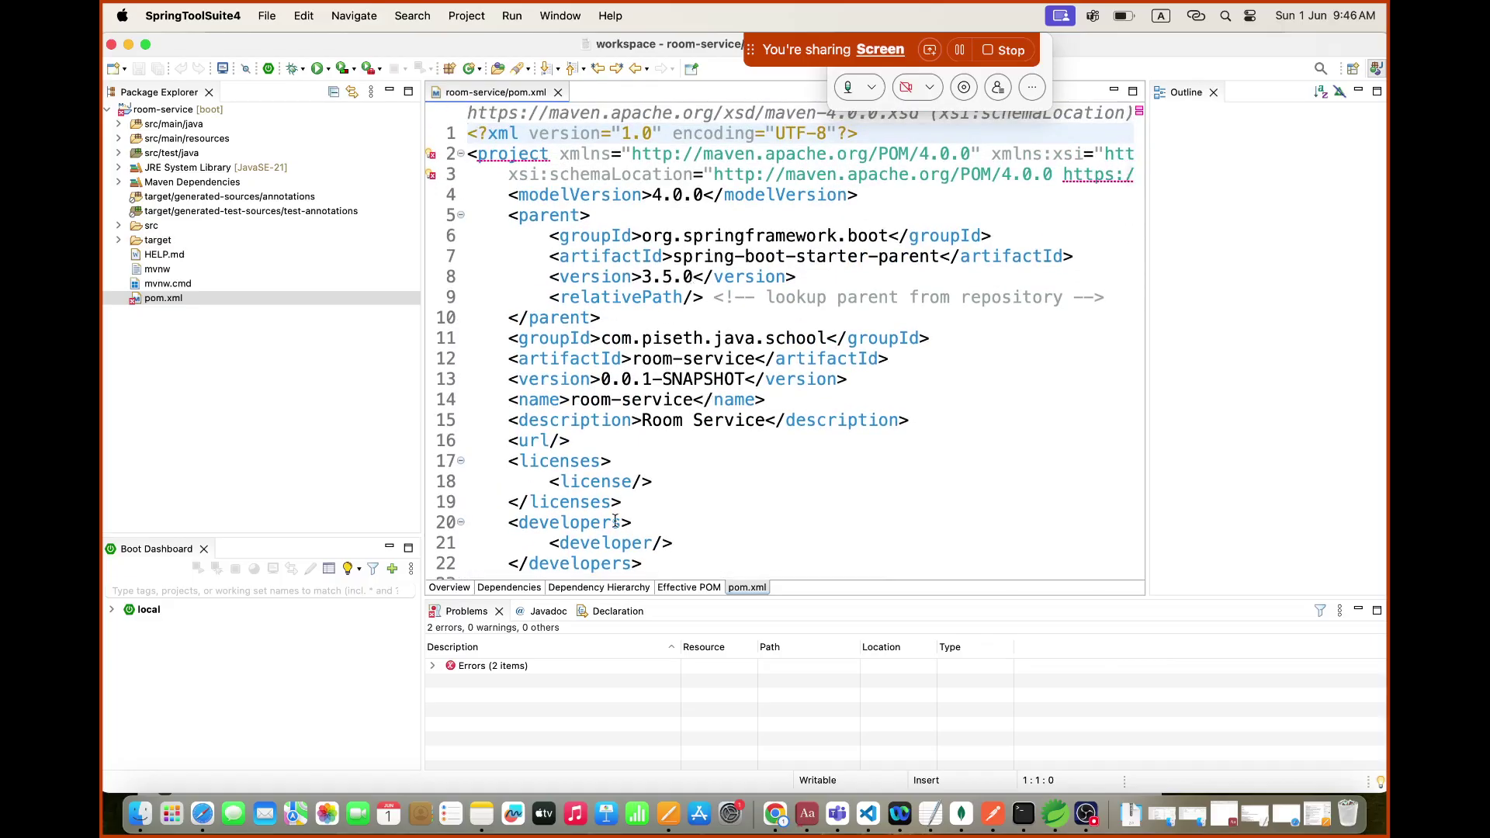
key("super+Tab")
key("super+Tab")
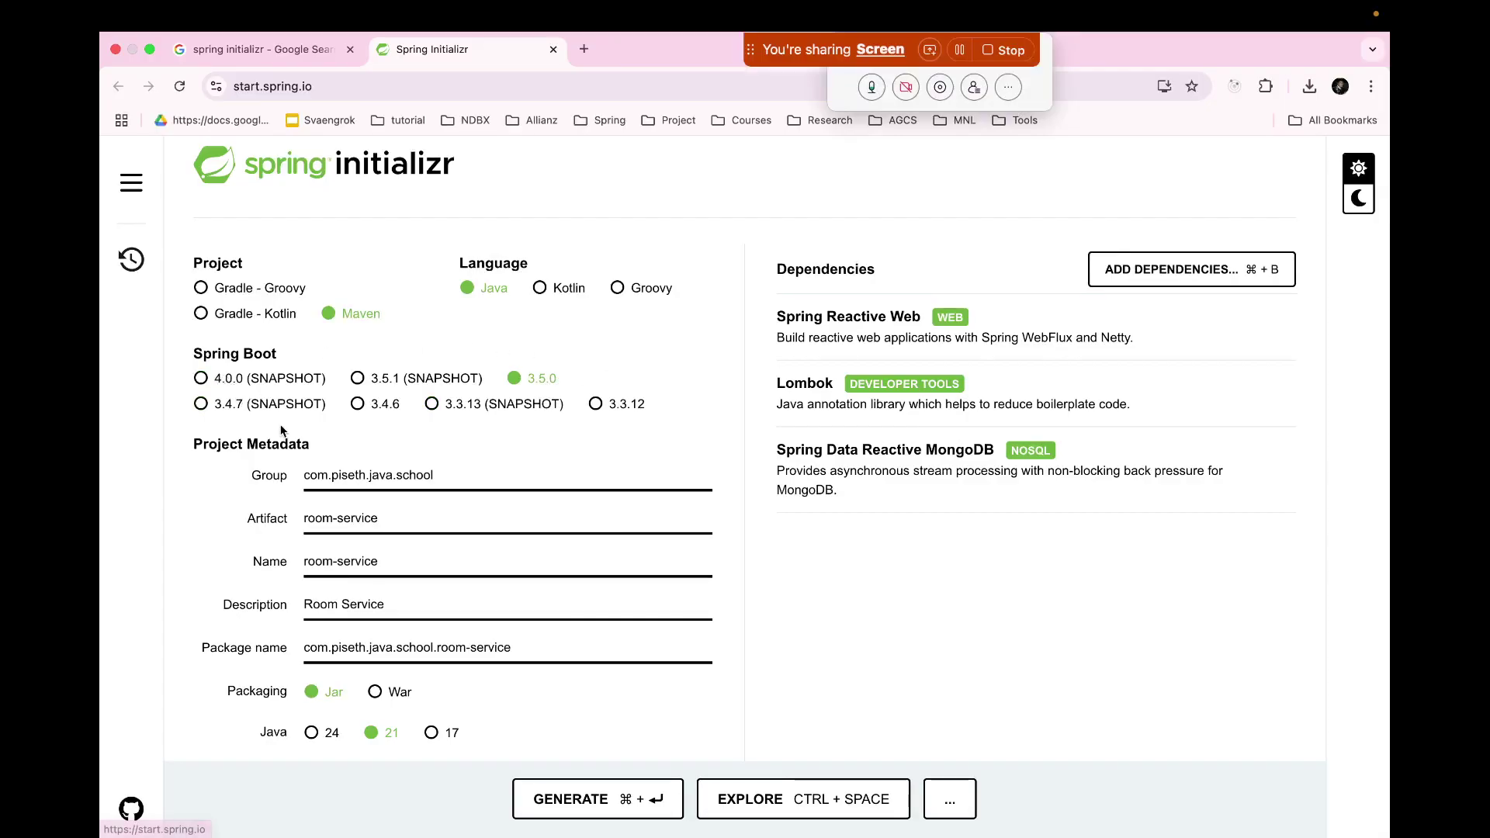
key("super+Tab")
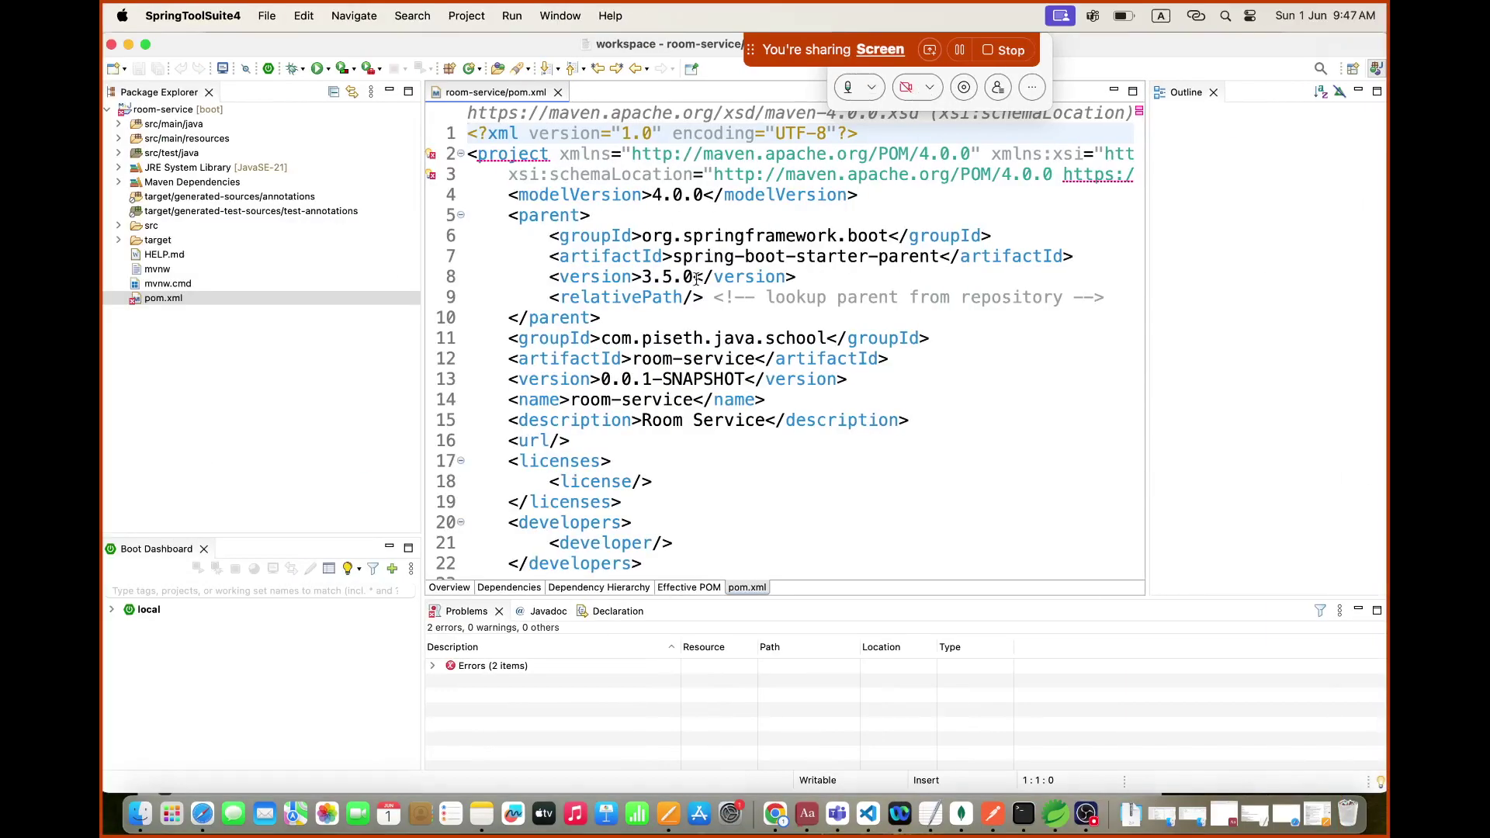
Step: Highlight the spring-boot-starter-parent version in pom.xml and compare it with the Spring Initializr selection in Chrome before switching back to SpringToolSuite4
left_click(695, 278)
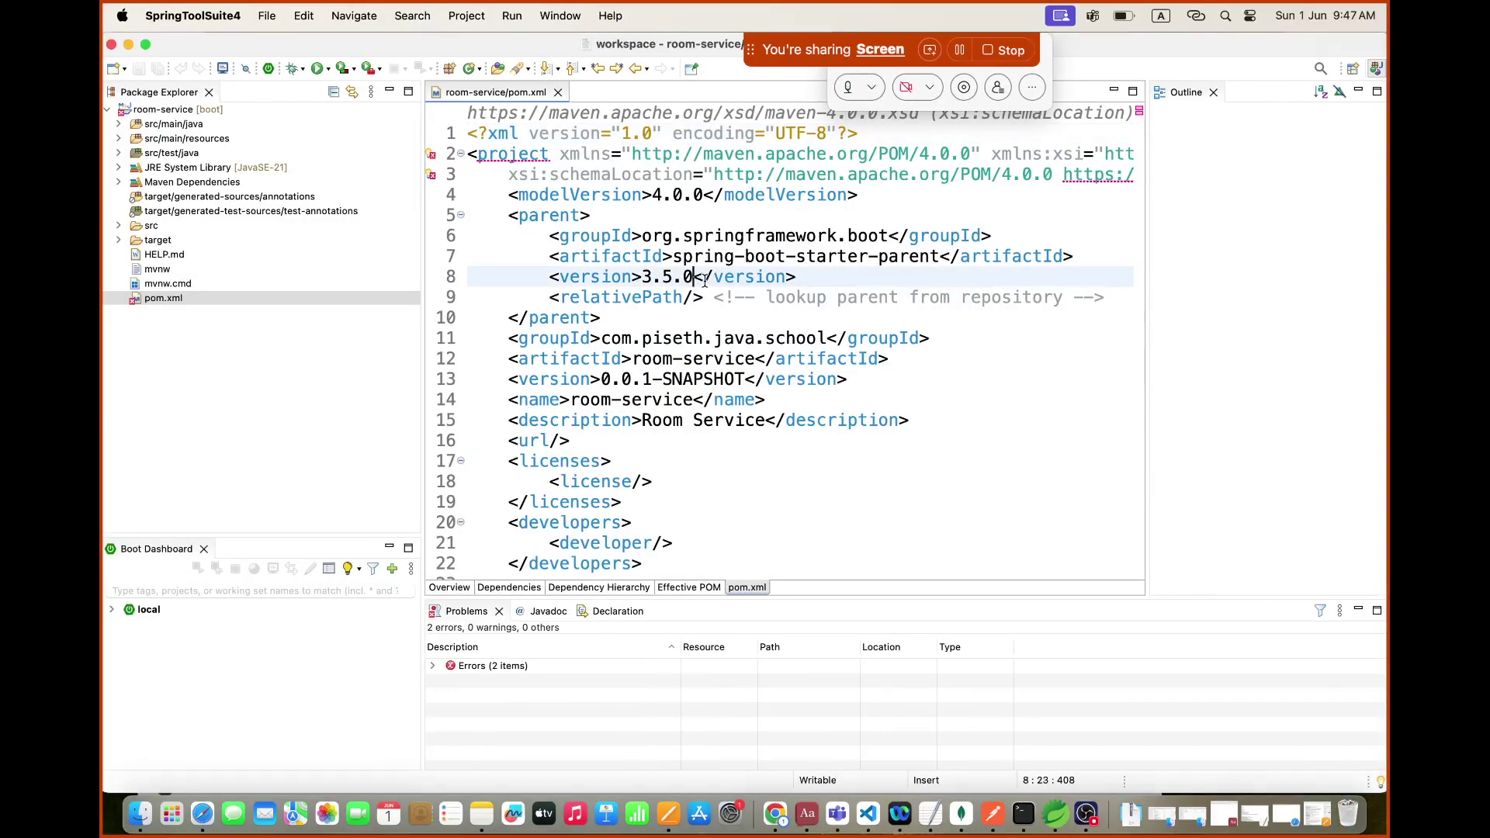
key("shift+Left")
key("shift+Left")
key("shift+Left")
key("shift+Left")
key("shift+Left")
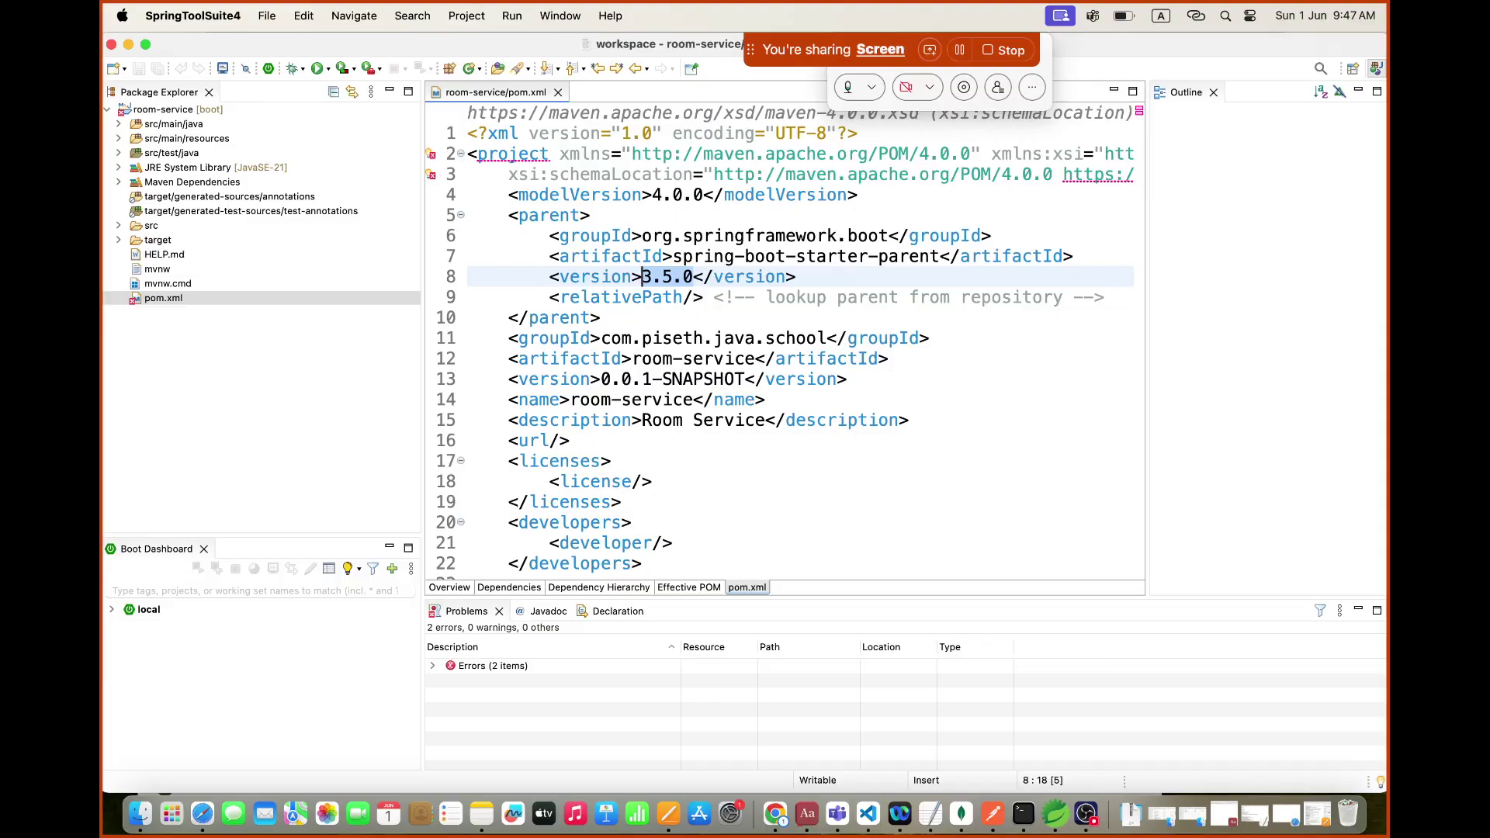
left_click(825, 399)
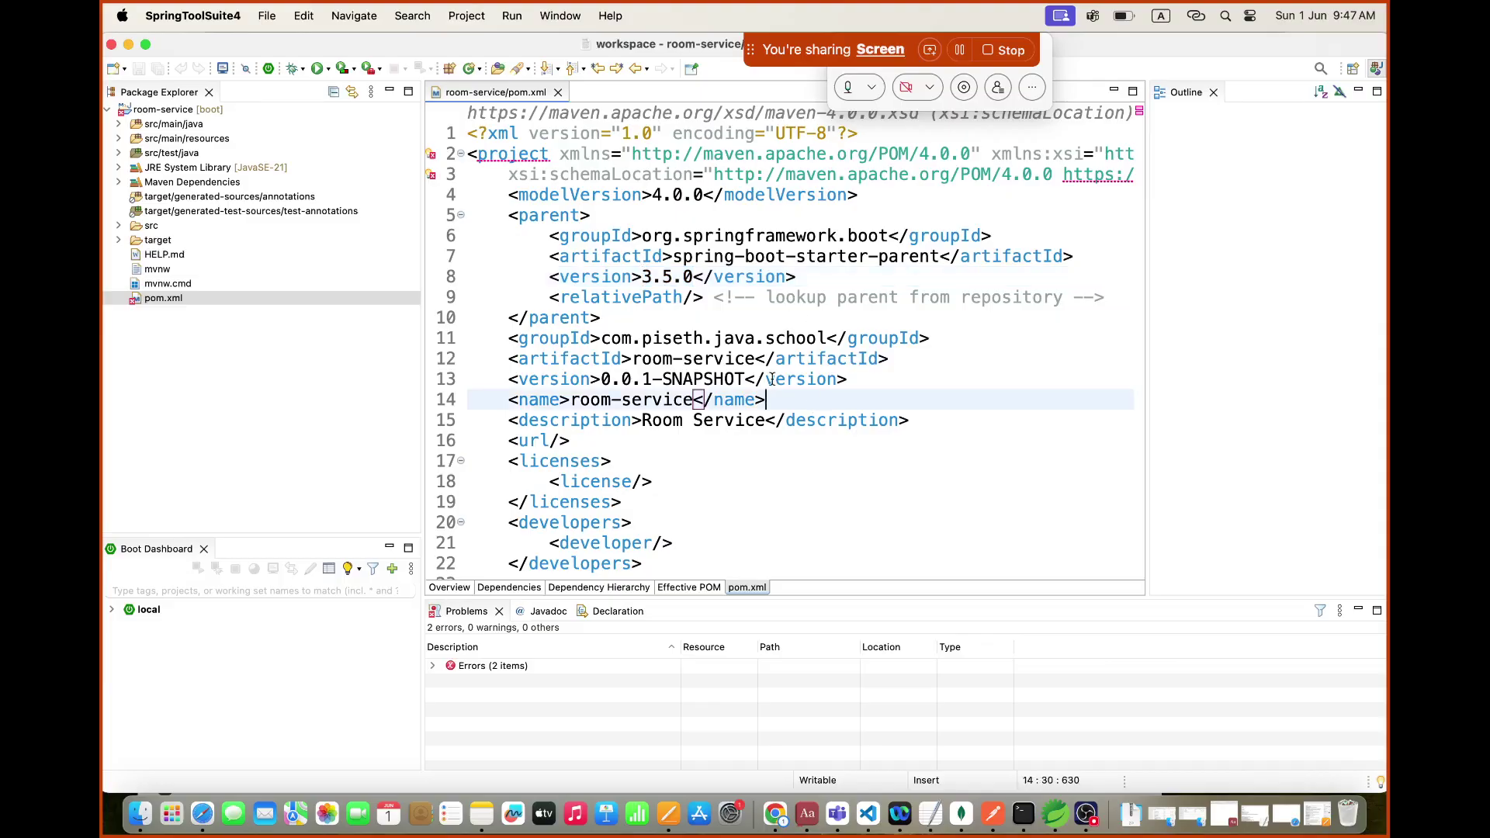
key("super+Tab")
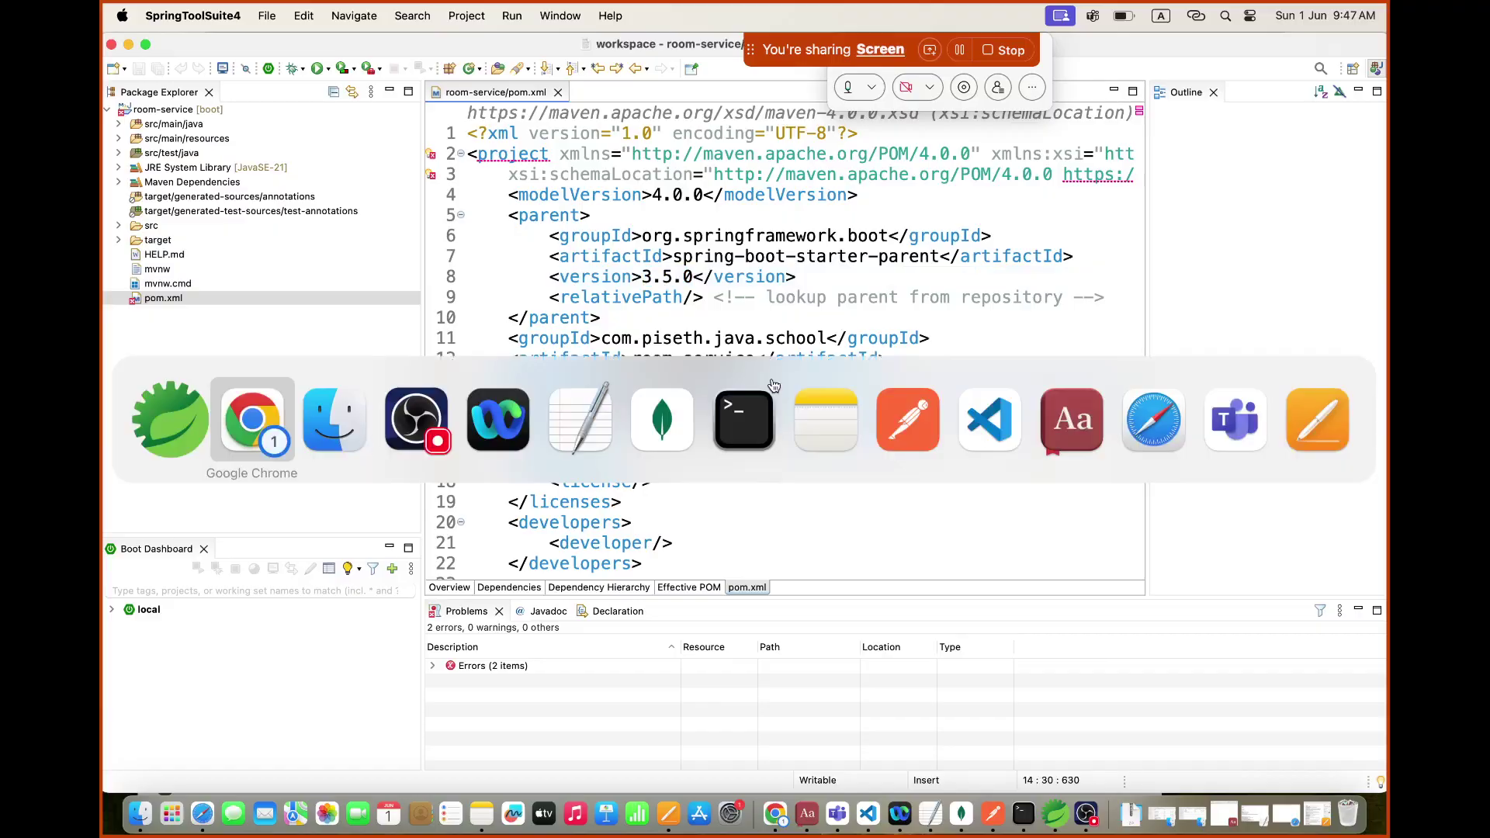
key("super+Tab")
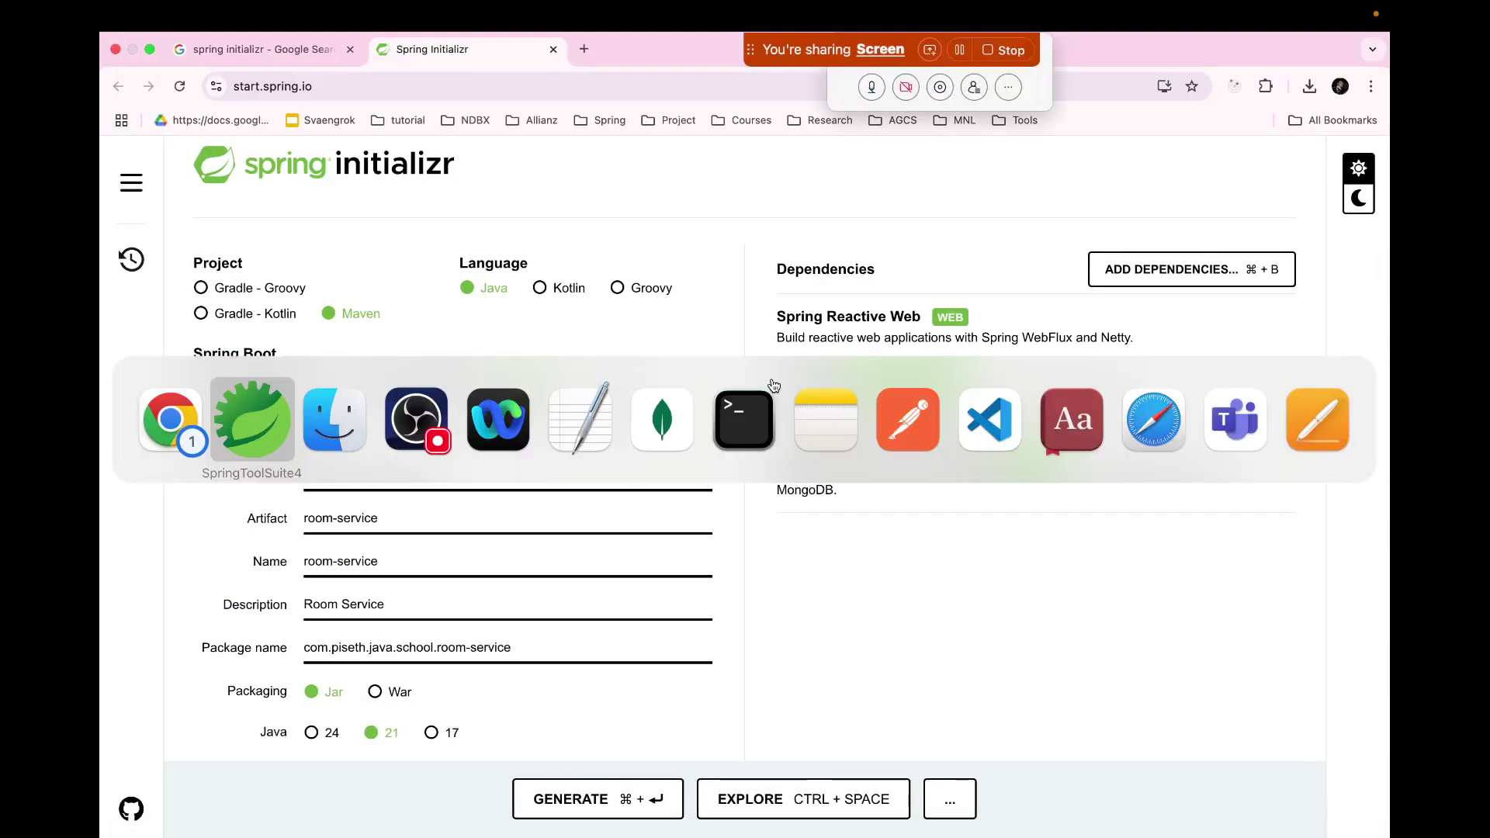